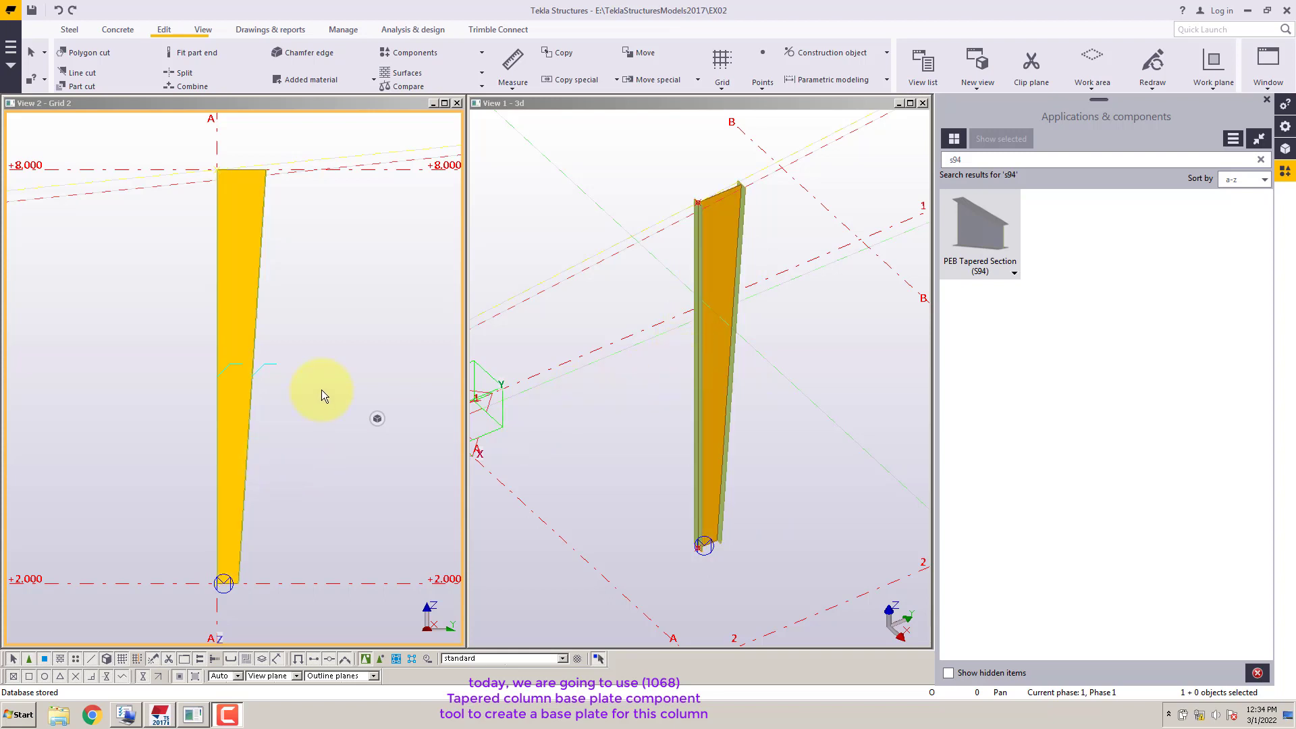
Set the work plane parallel to the view plane of View 2 - Grid 2
scroll(292, 386, up, 1)
middle_drag(292, 386, 302, 371)
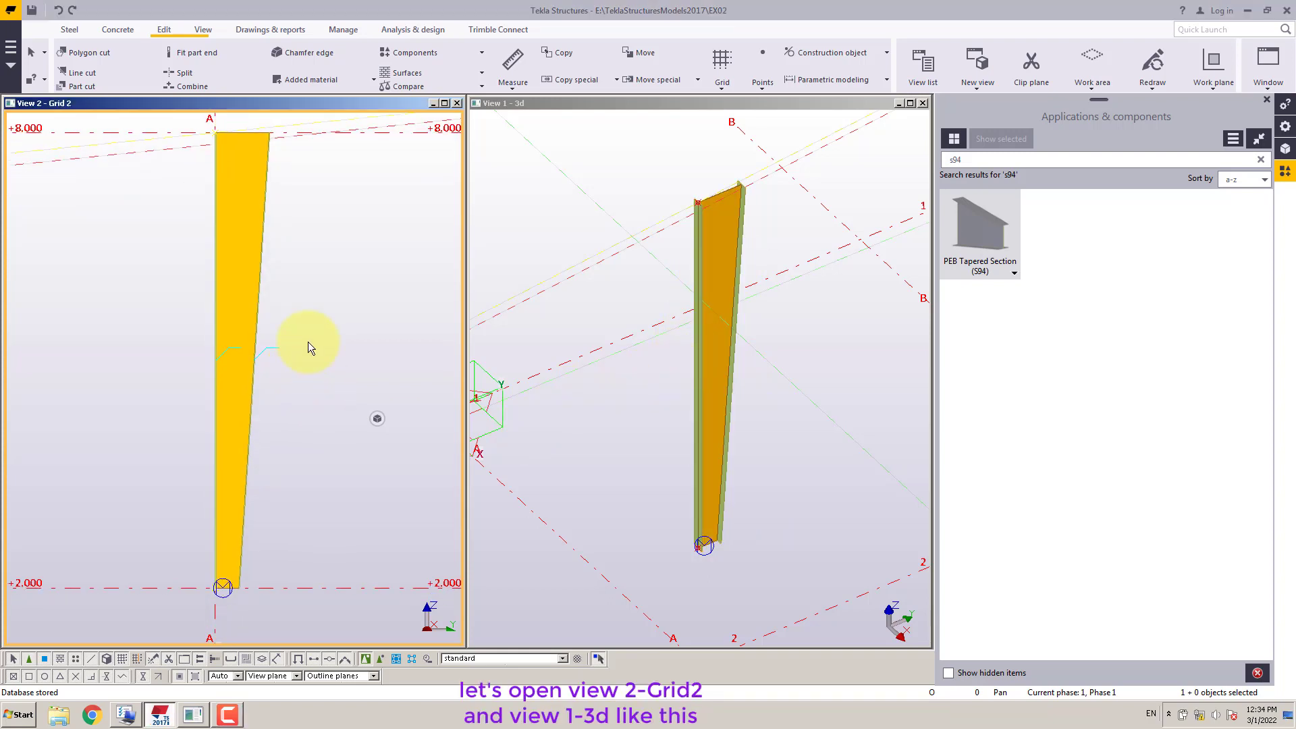
click(202, 29)
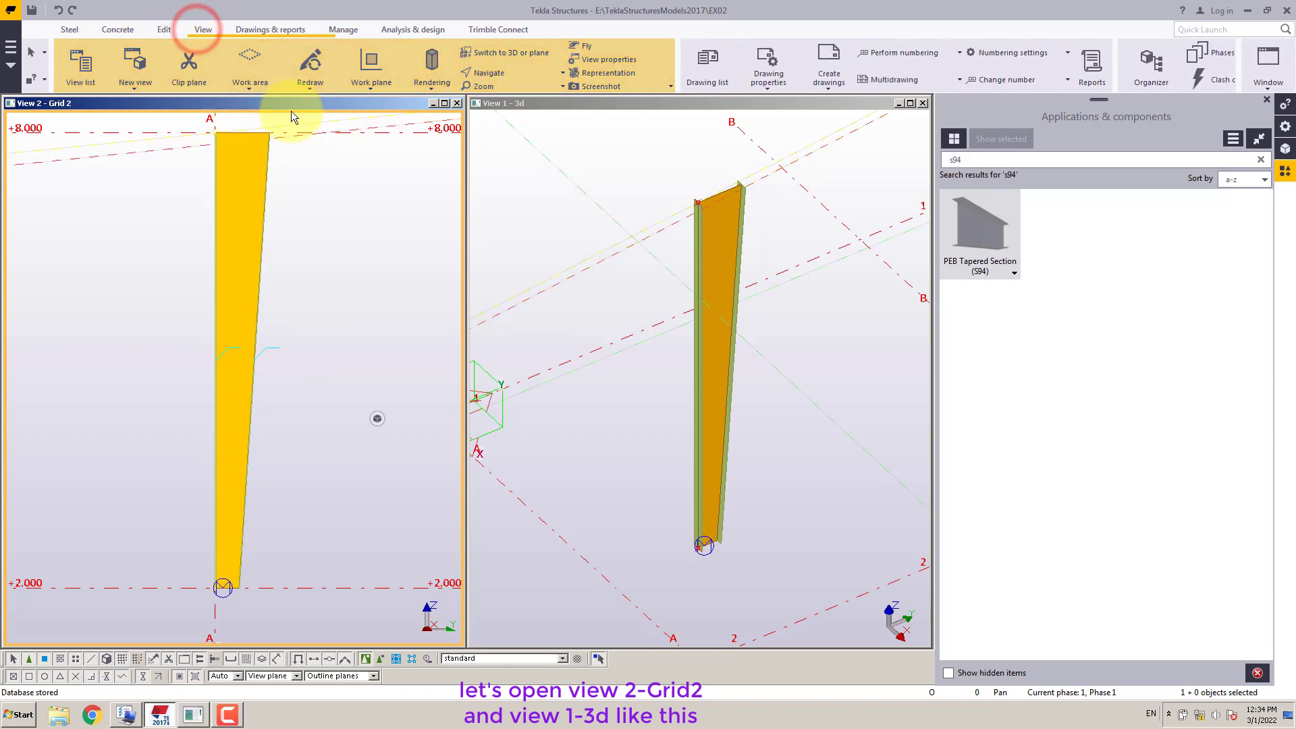
click(371, 88)
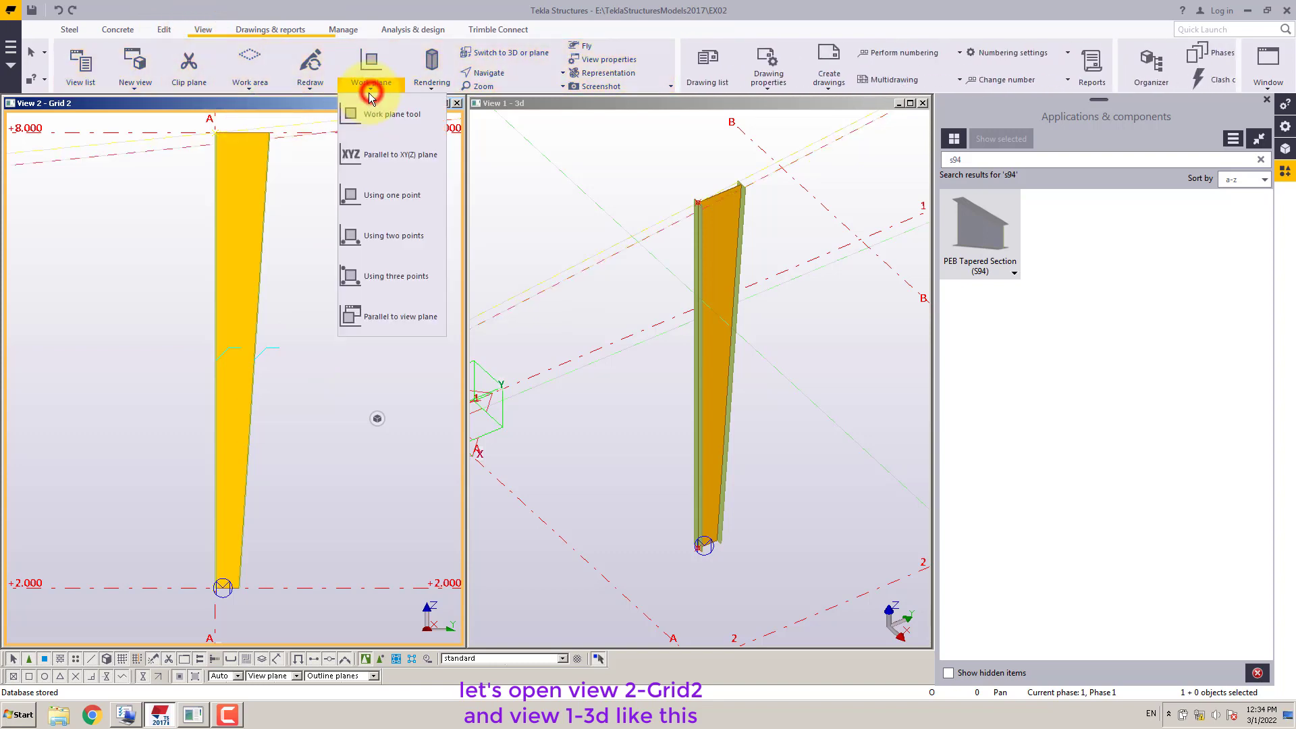
click(384, 318)
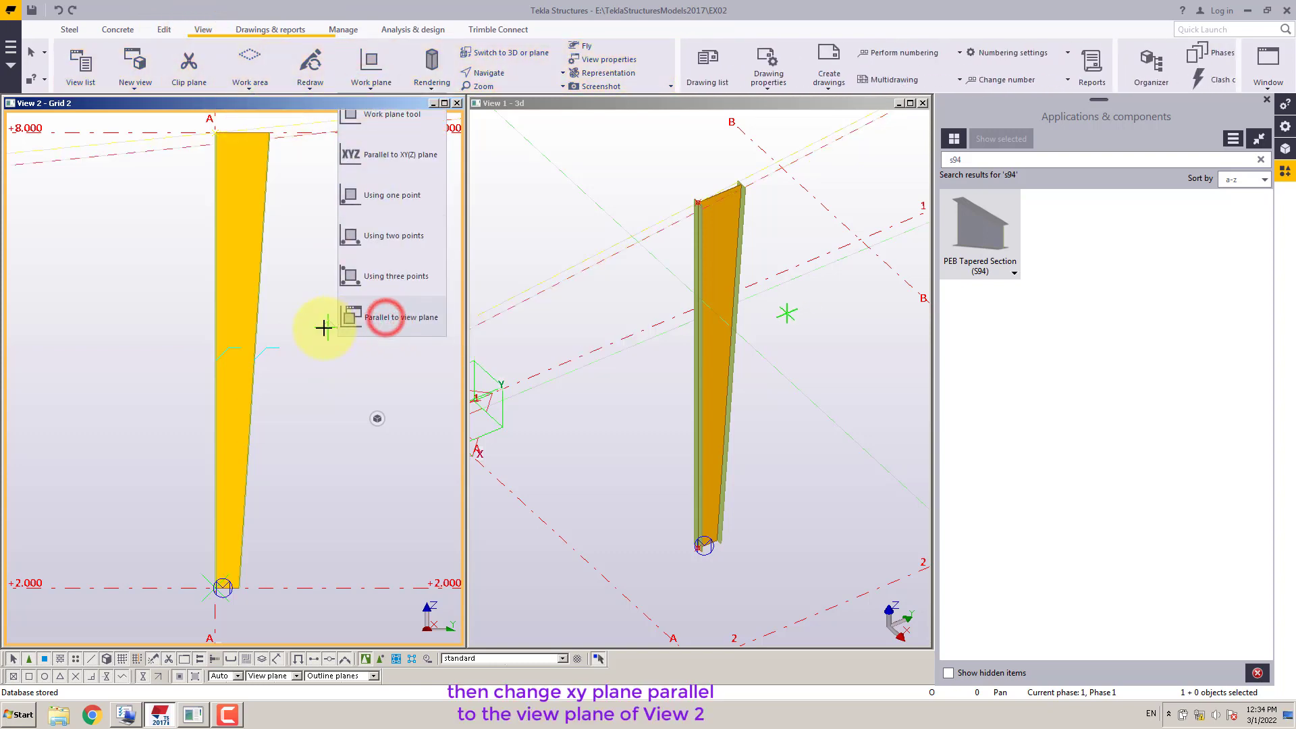
click(311, 362)
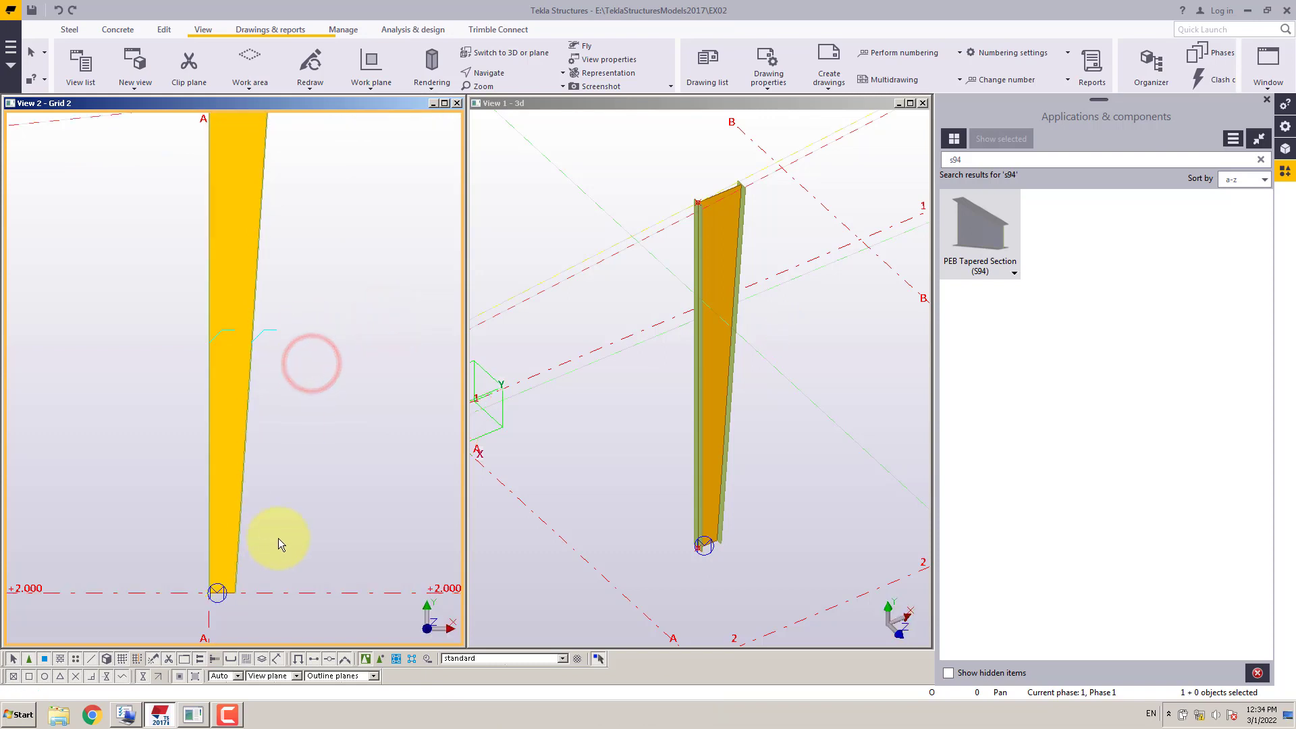
Turn on component selection mode for picking the tapered column as a component
middle_drag(278, 537, 313, 484)
click(290, 496)
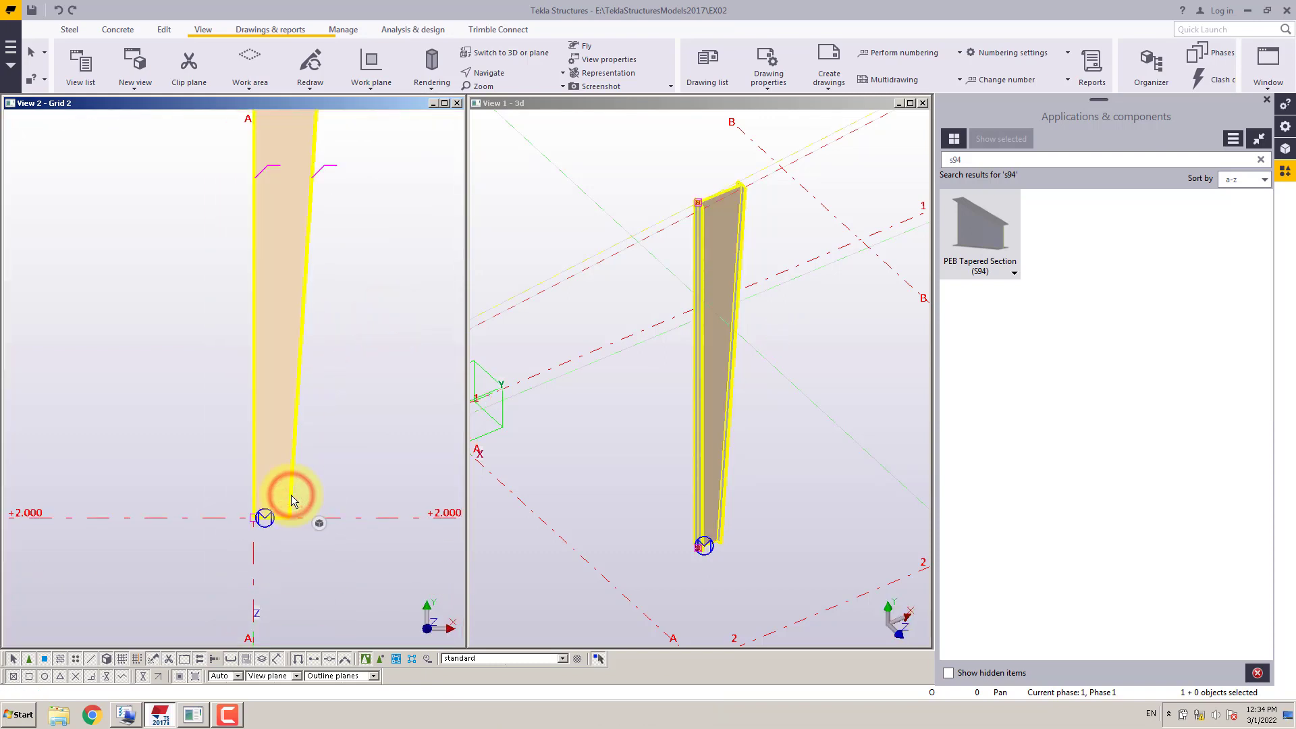
click(343, 442)
mouse_move(368, 662)
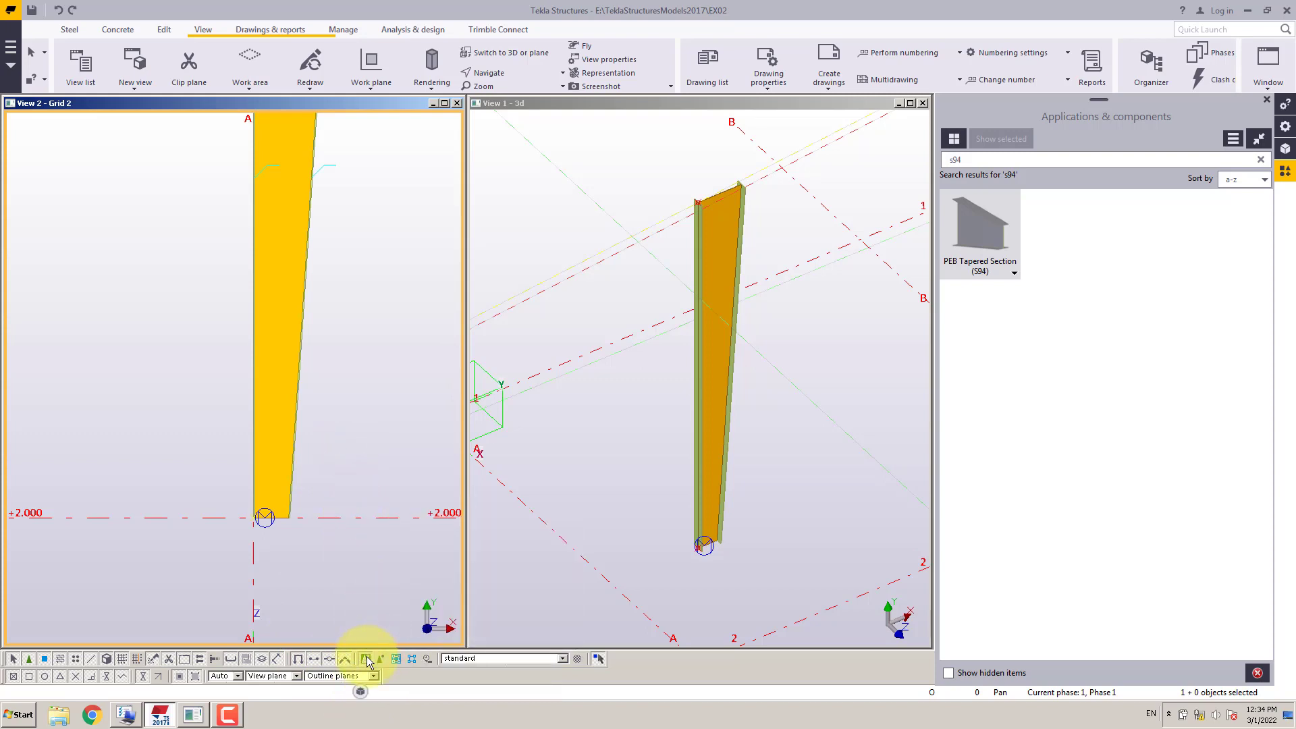
click(367, 660)
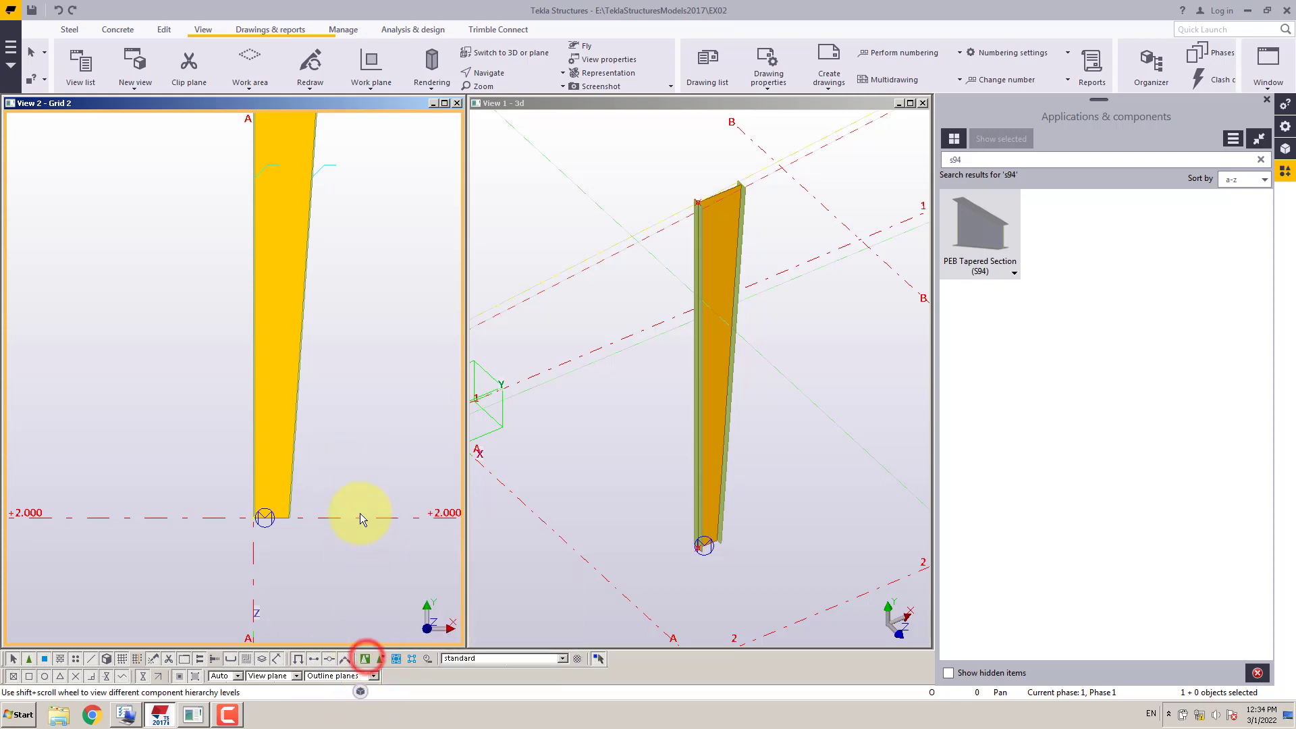
click(332, 356)
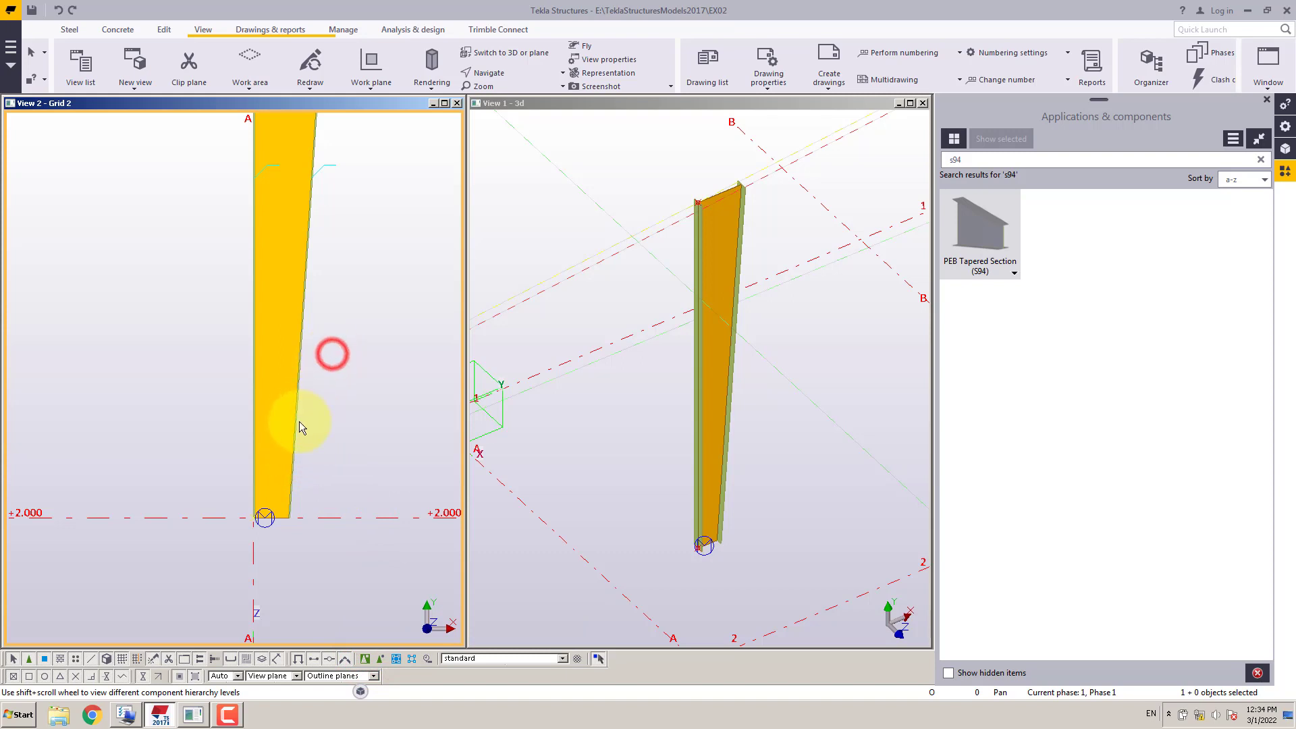
scroll(300, 453, up, 1)
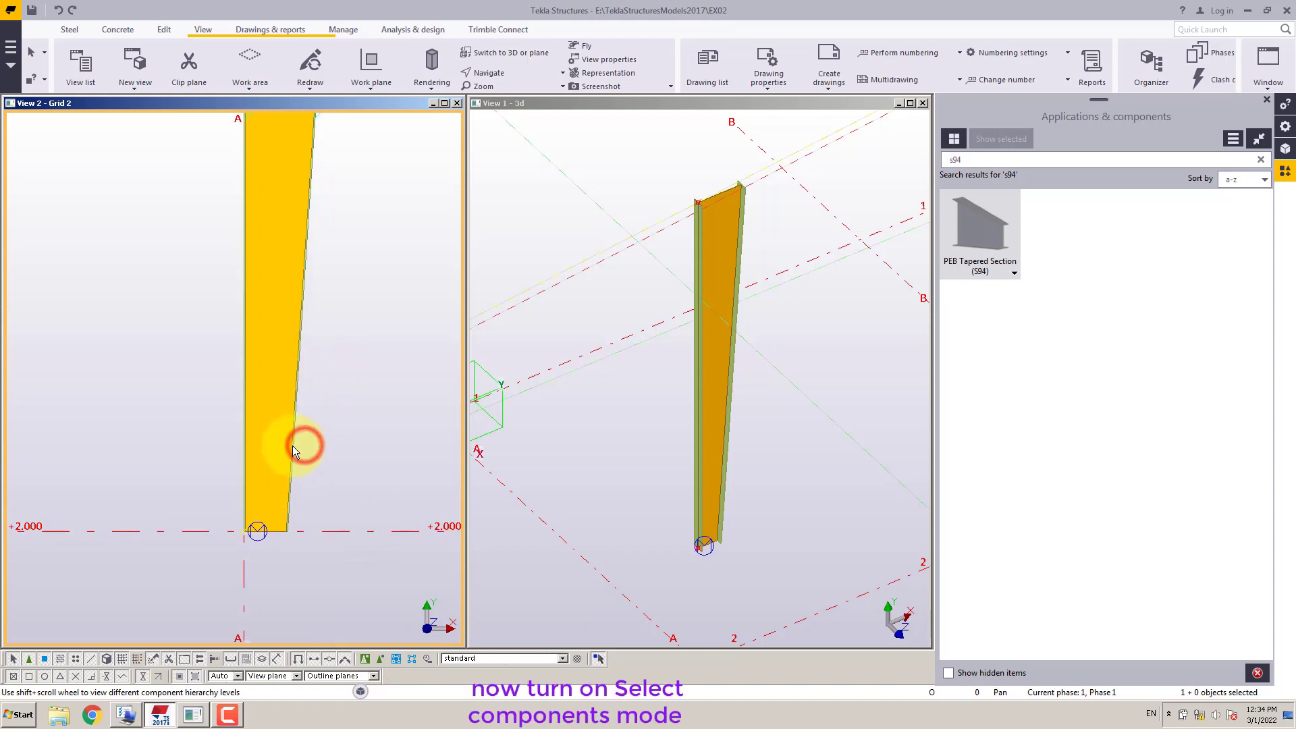
click(366, 658)
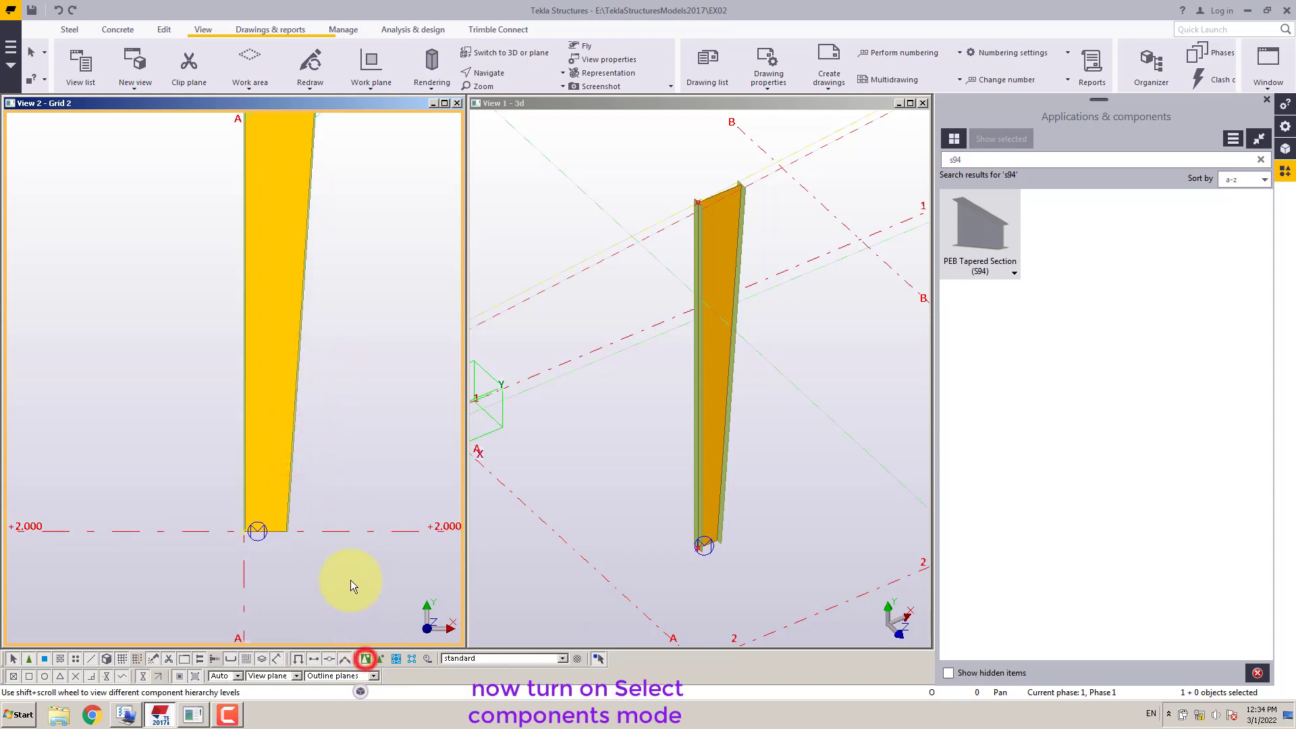
Move the tapered column component 158 mm horizontally to the left of grid A, using the grid A and +2.000 intersection as origin
click(286, 490)
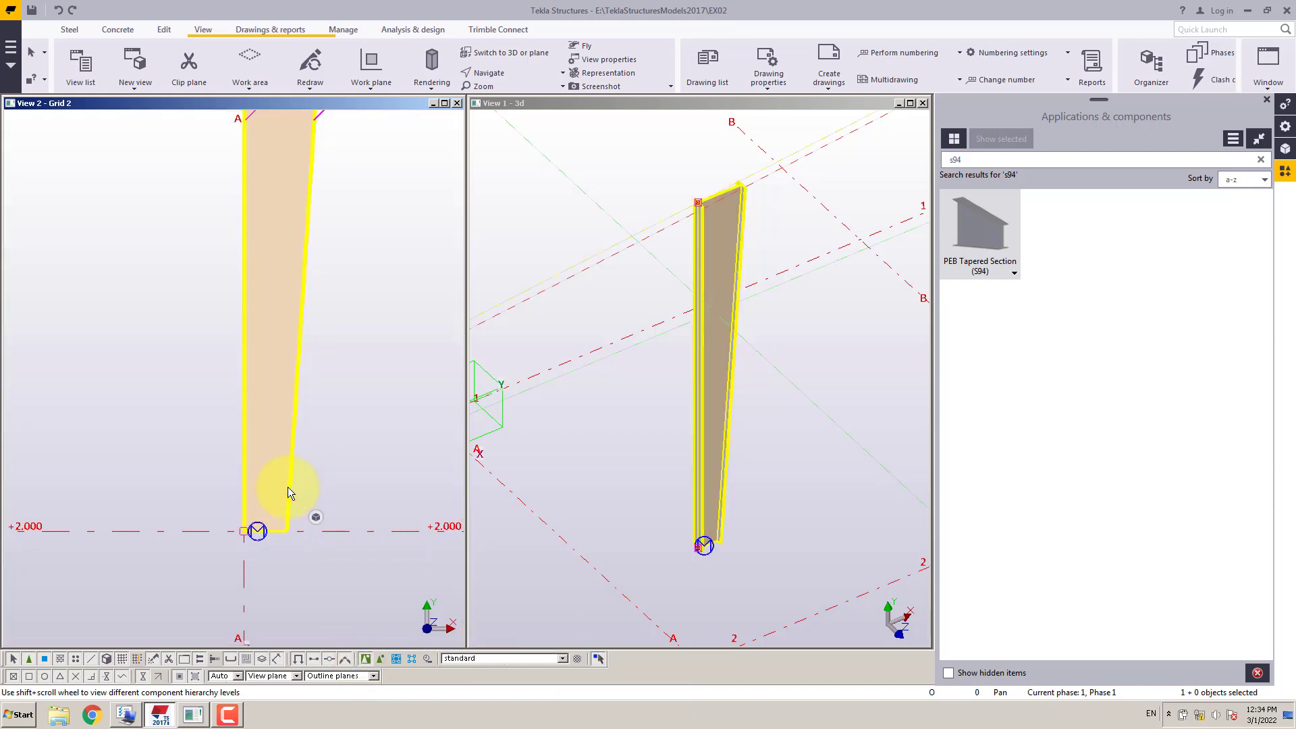
scroll(286, 553, down, 1)
scroll(291, 542, up, 1)
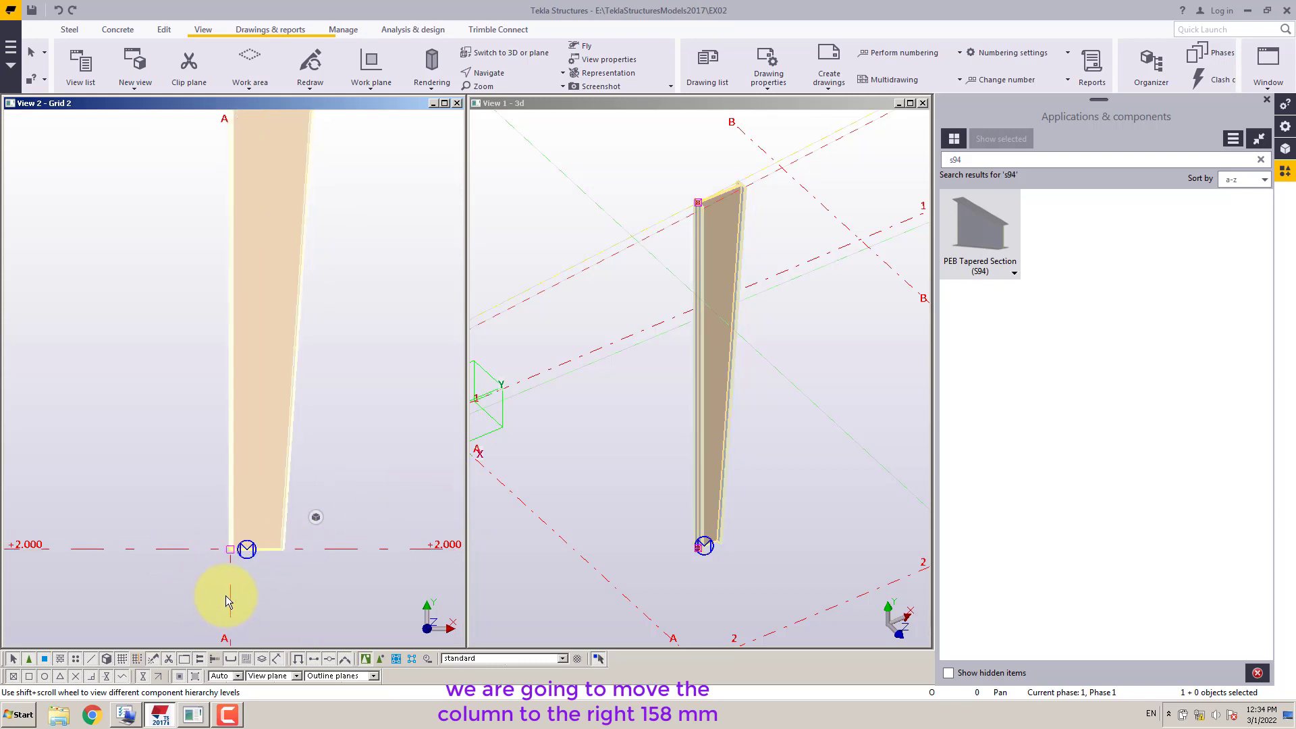
click(243, 540)
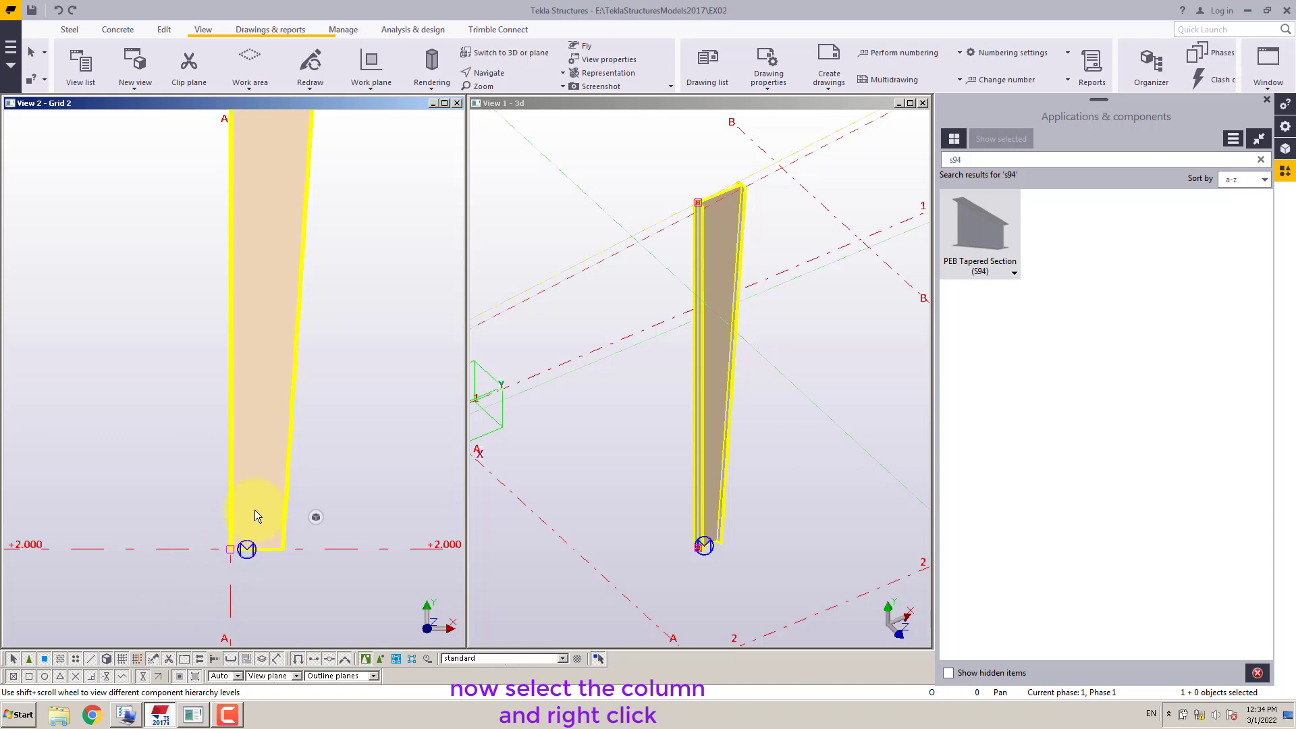
click(199, 518)
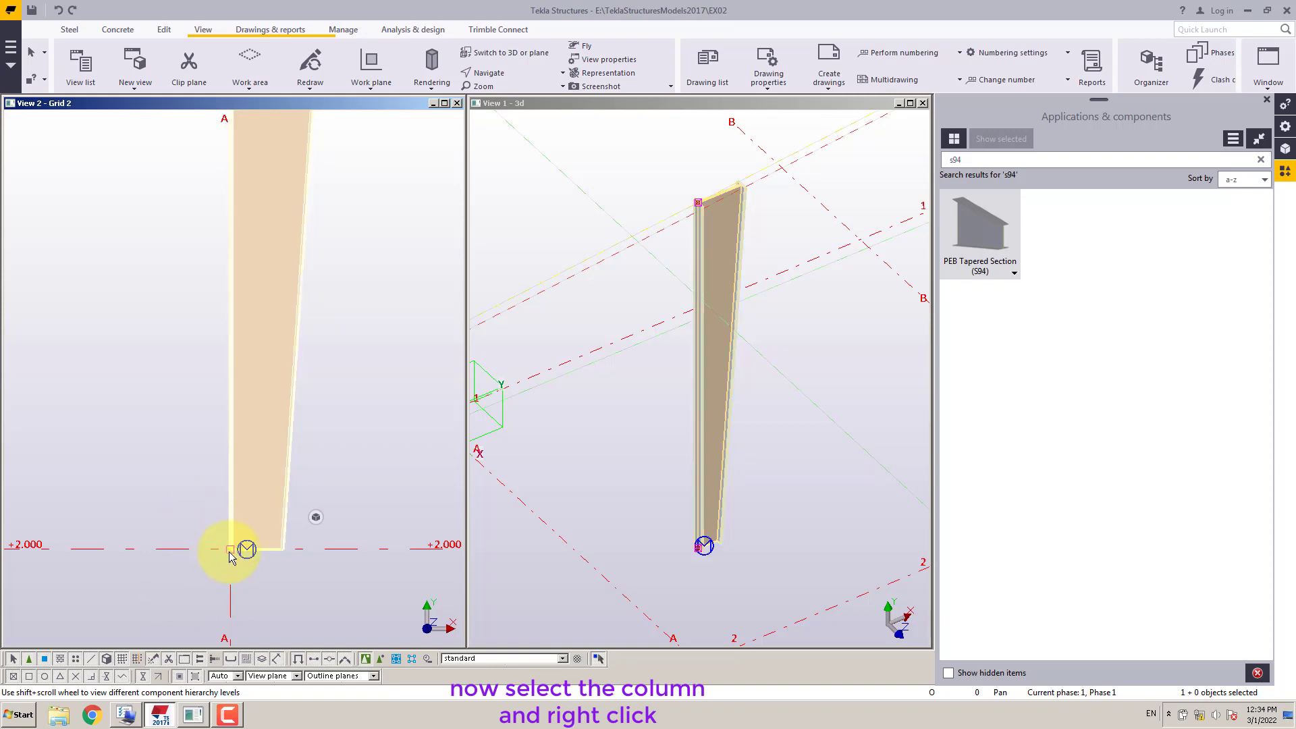
click(243, 537)
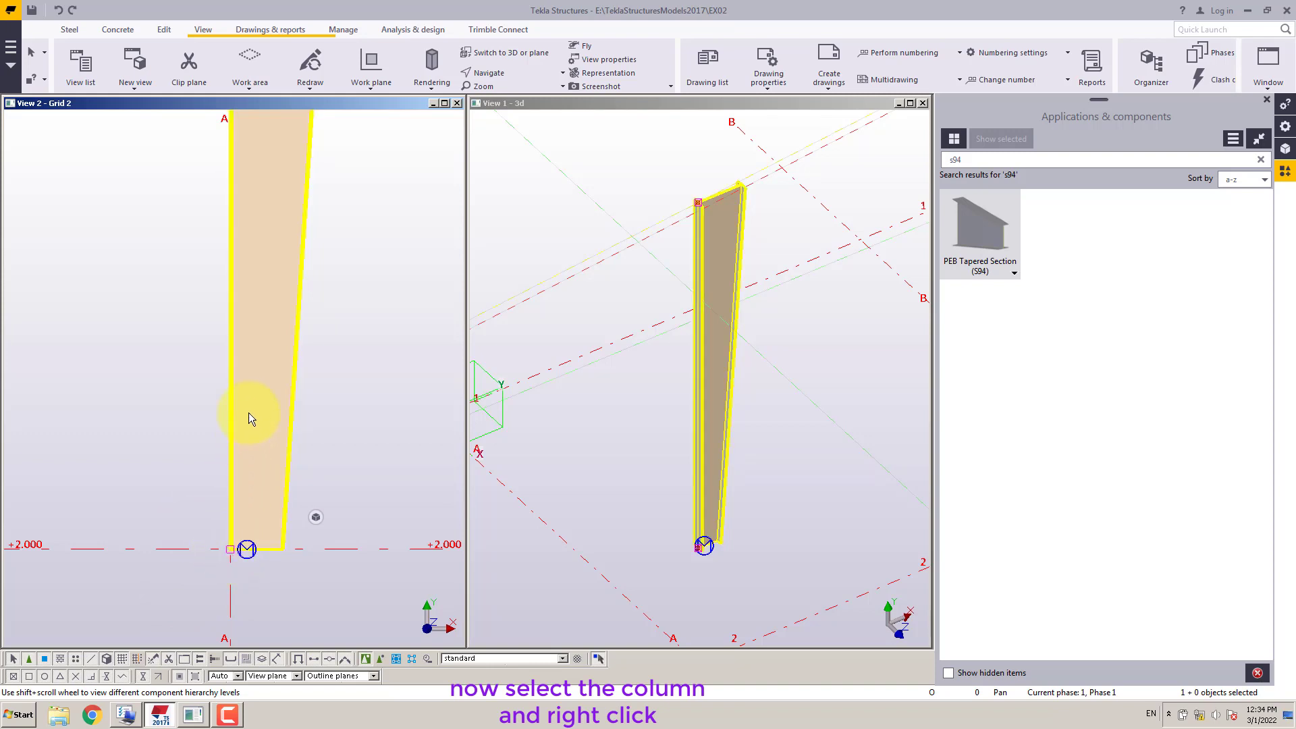
right_click(283, 386)
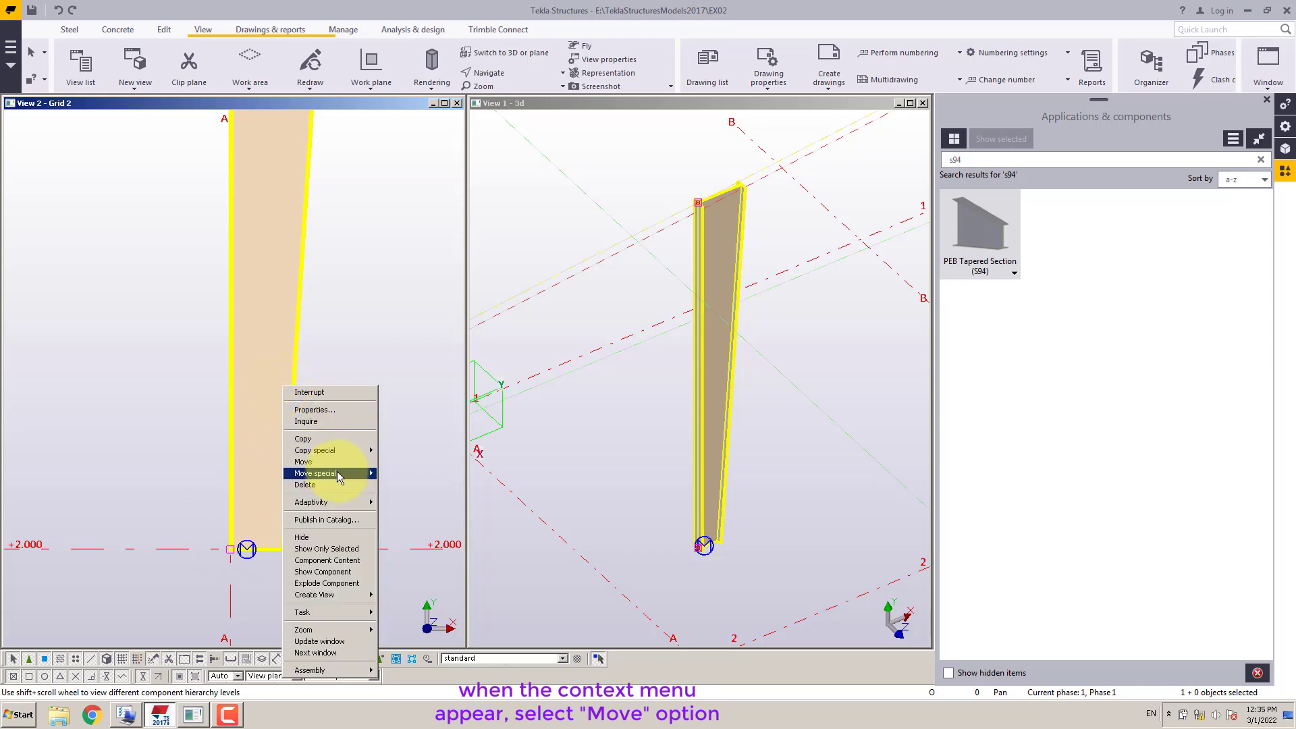
mouse_move(337, 475)
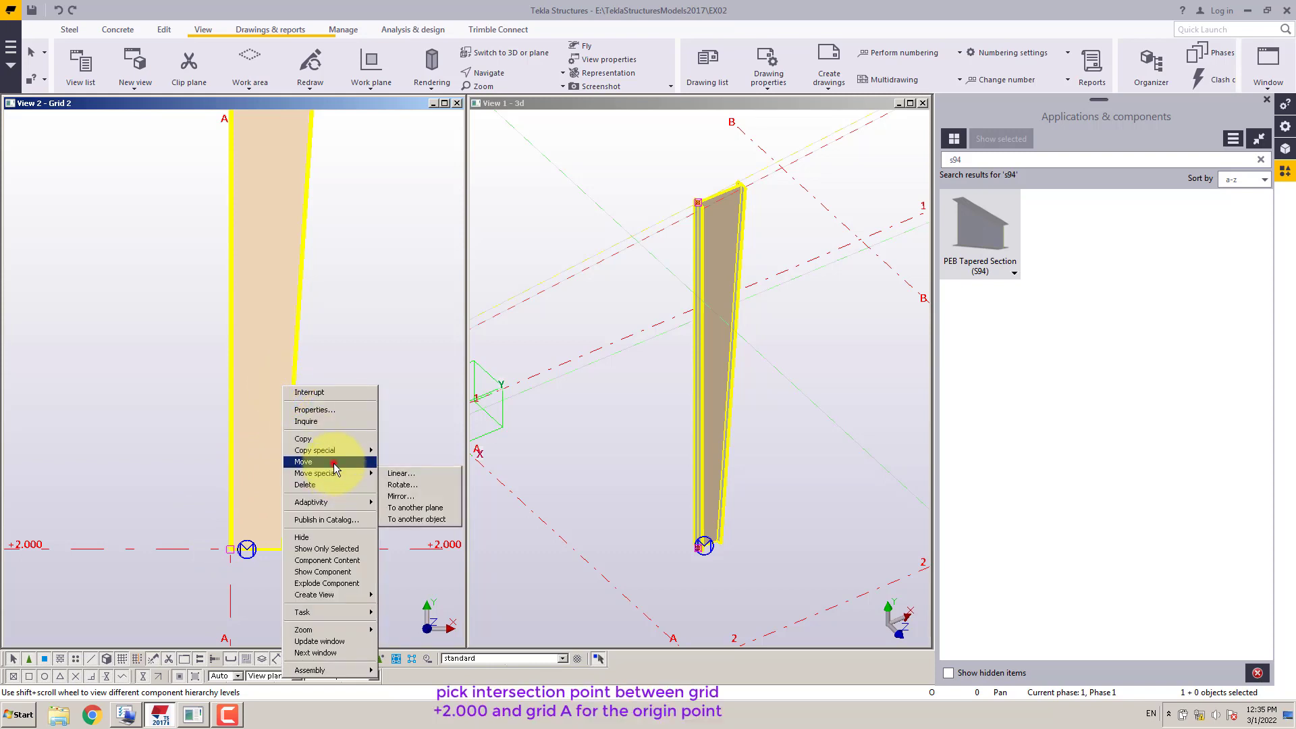
click(333, 462)
mouse_move(243, 544)
middle_down()
mouse_move(267, 519)
mouse_move(255, 524)
middle_up()
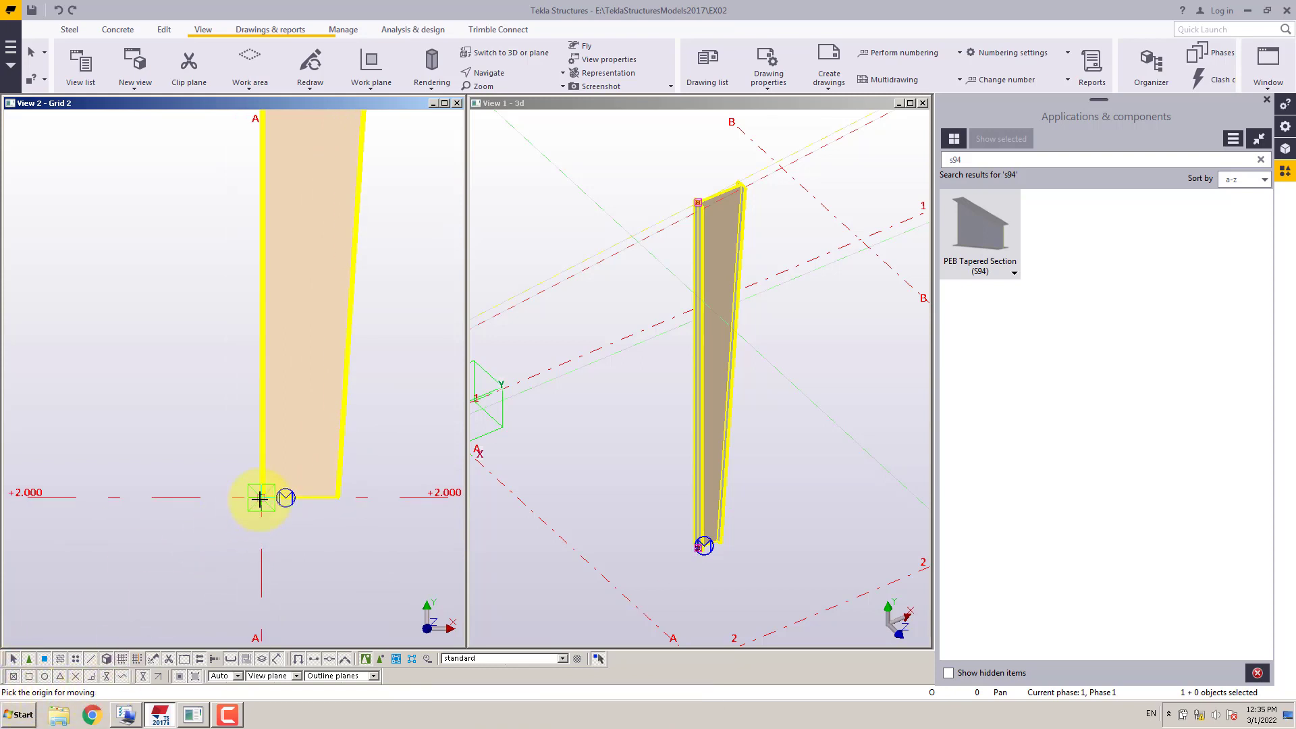
click(261, 498)
scroll(333, 515, down, 1)
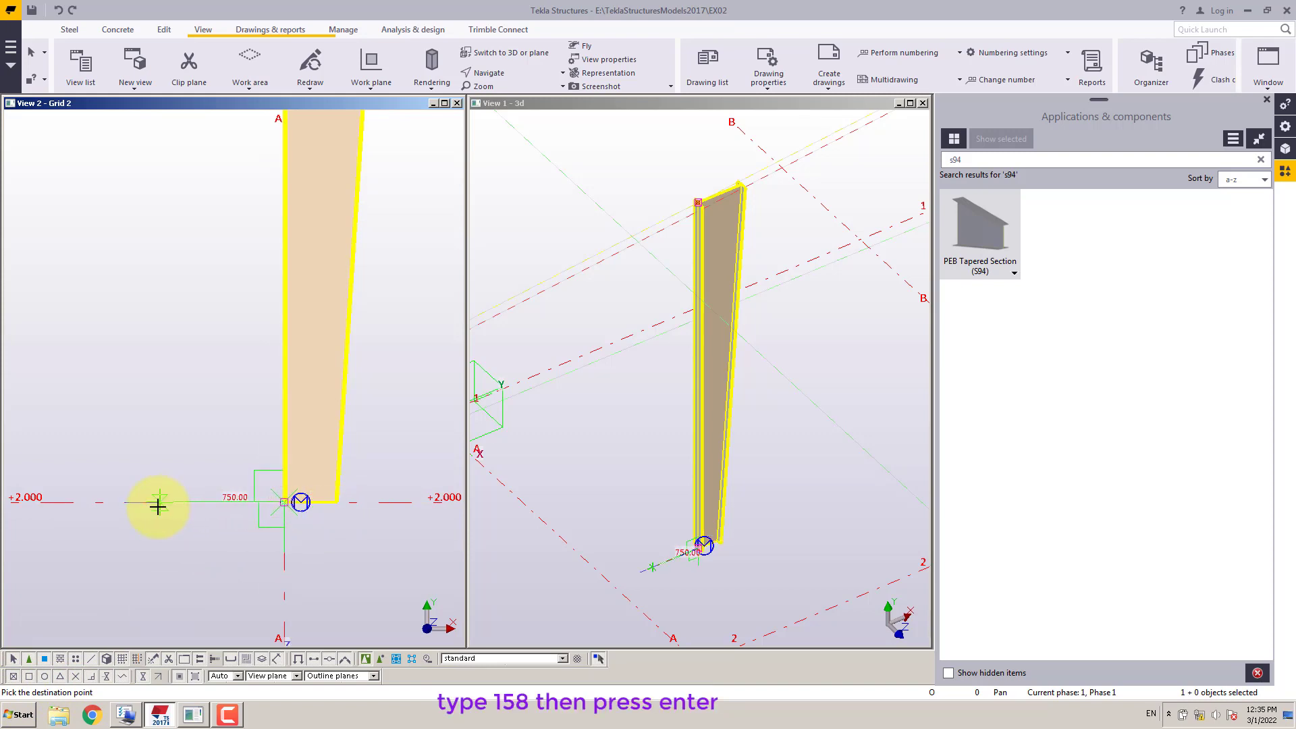
text(158)
key(Return)
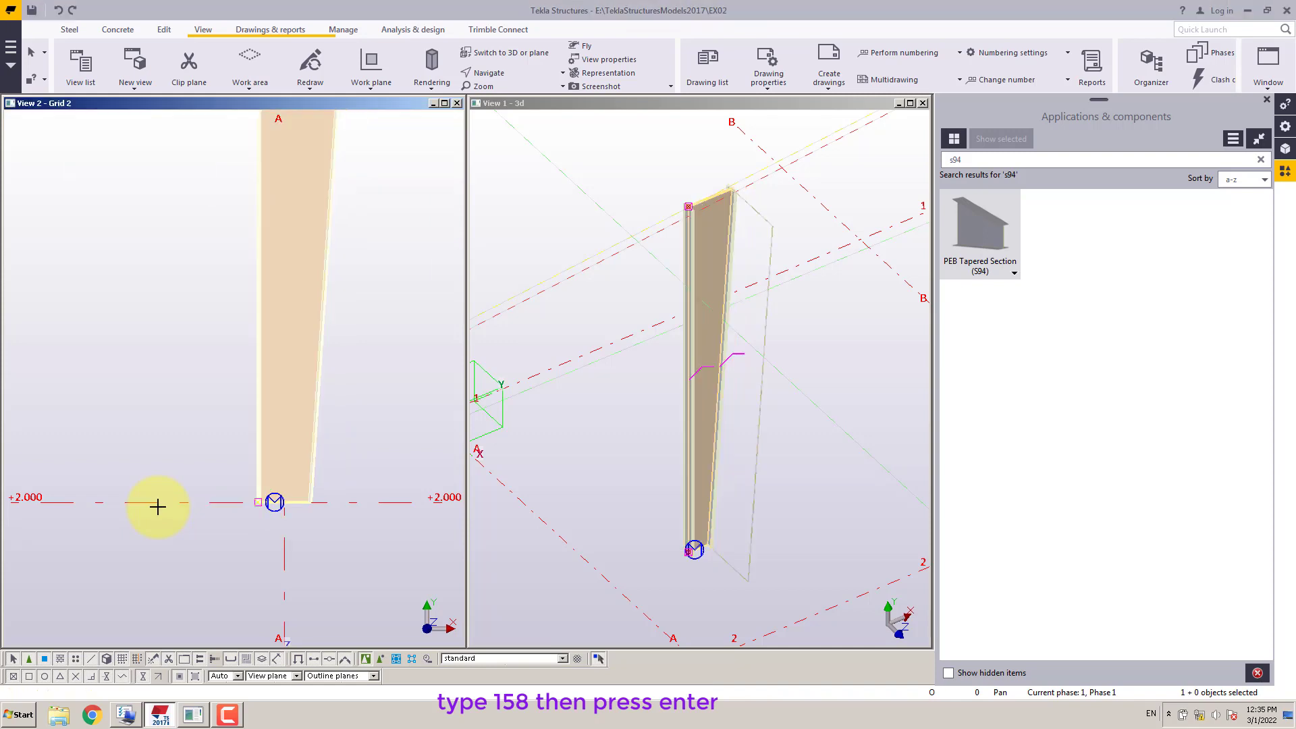
Measure the horizontal distance from the column's lower handle to grid A at level +2.000, placing the dimension below the column base
scroll(318, 532, up, 5)
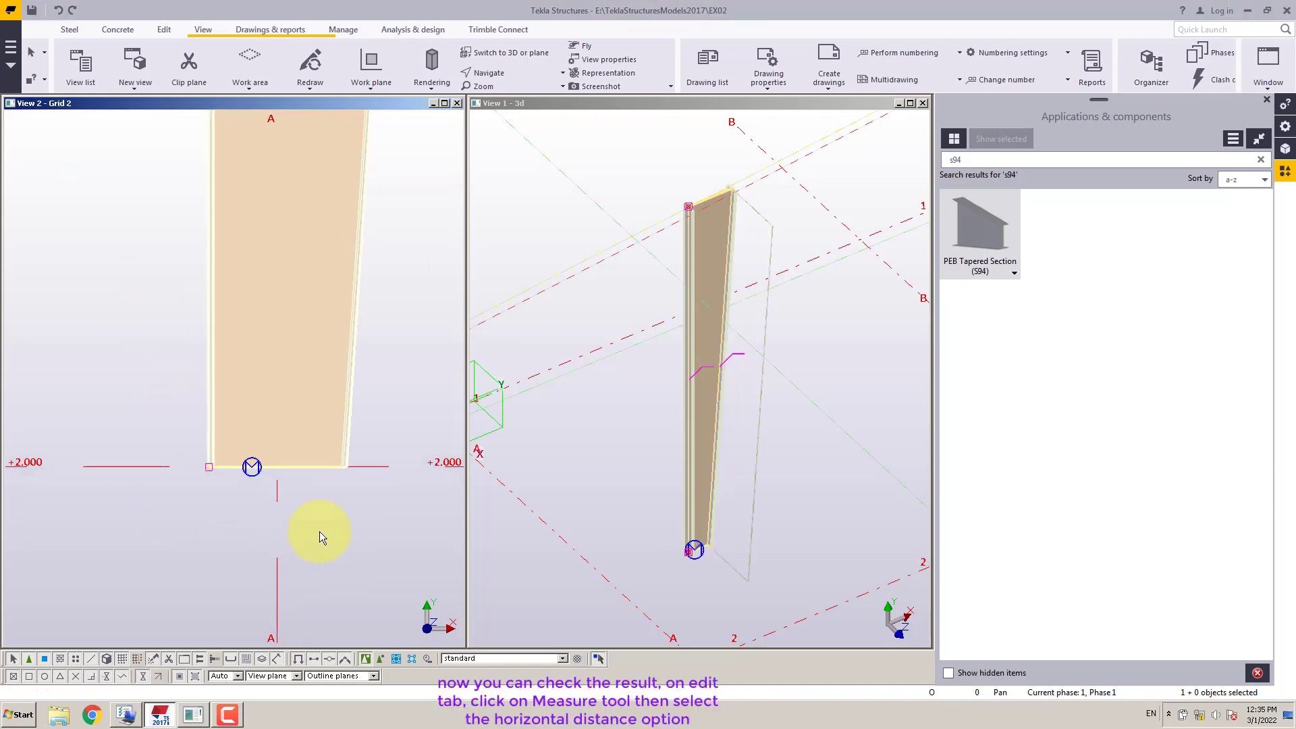
click(295, 353)
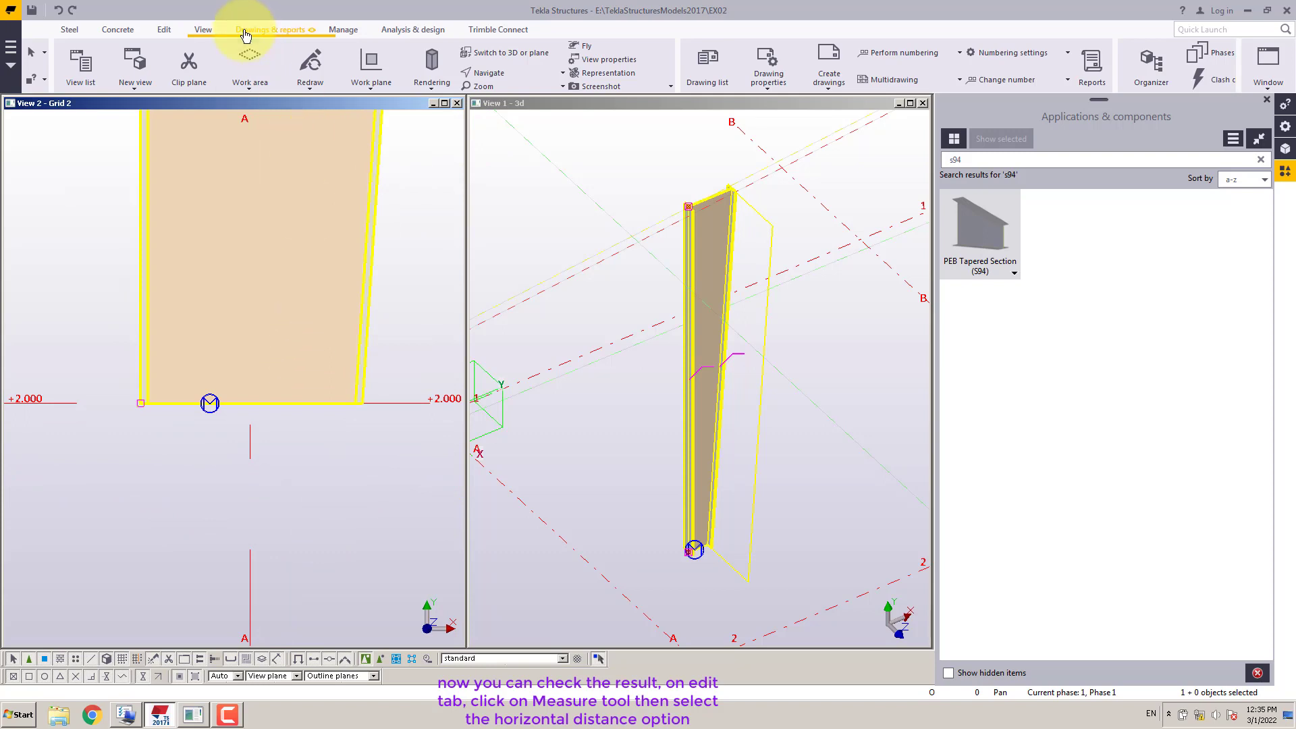
click(165, 30)
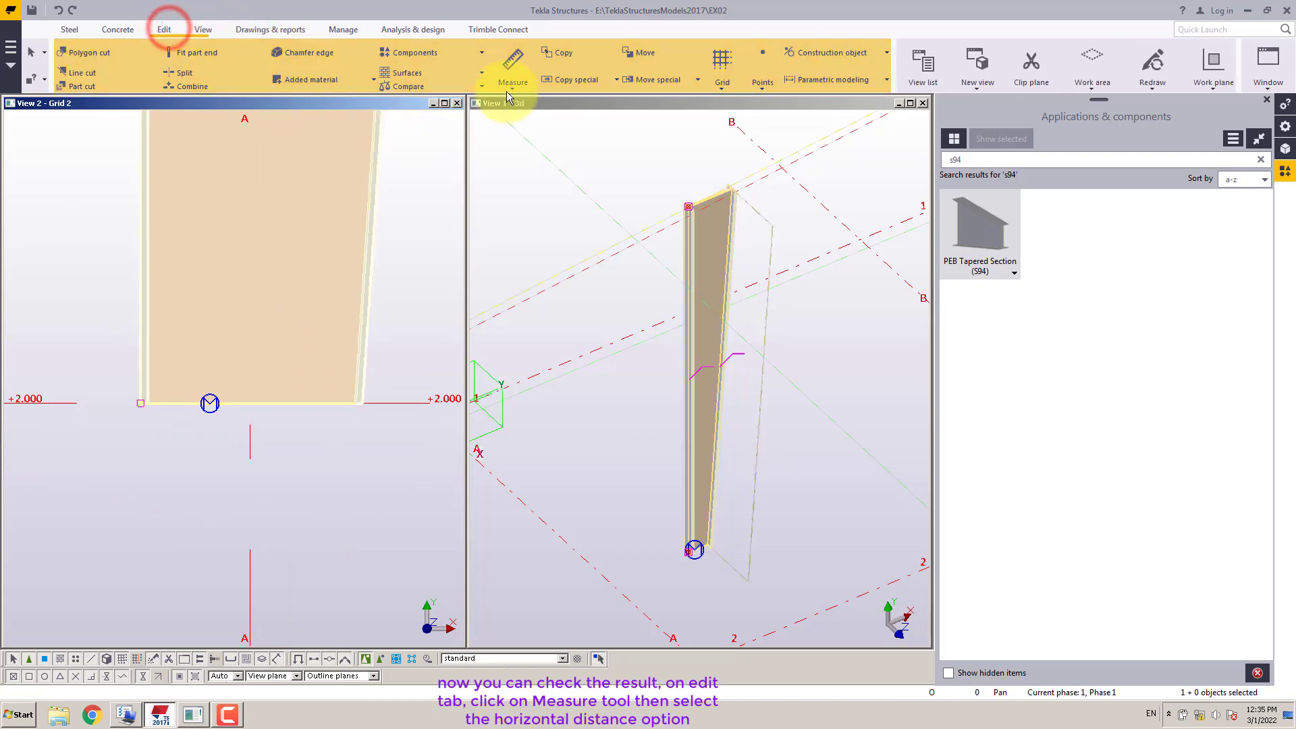
click(513, 82)
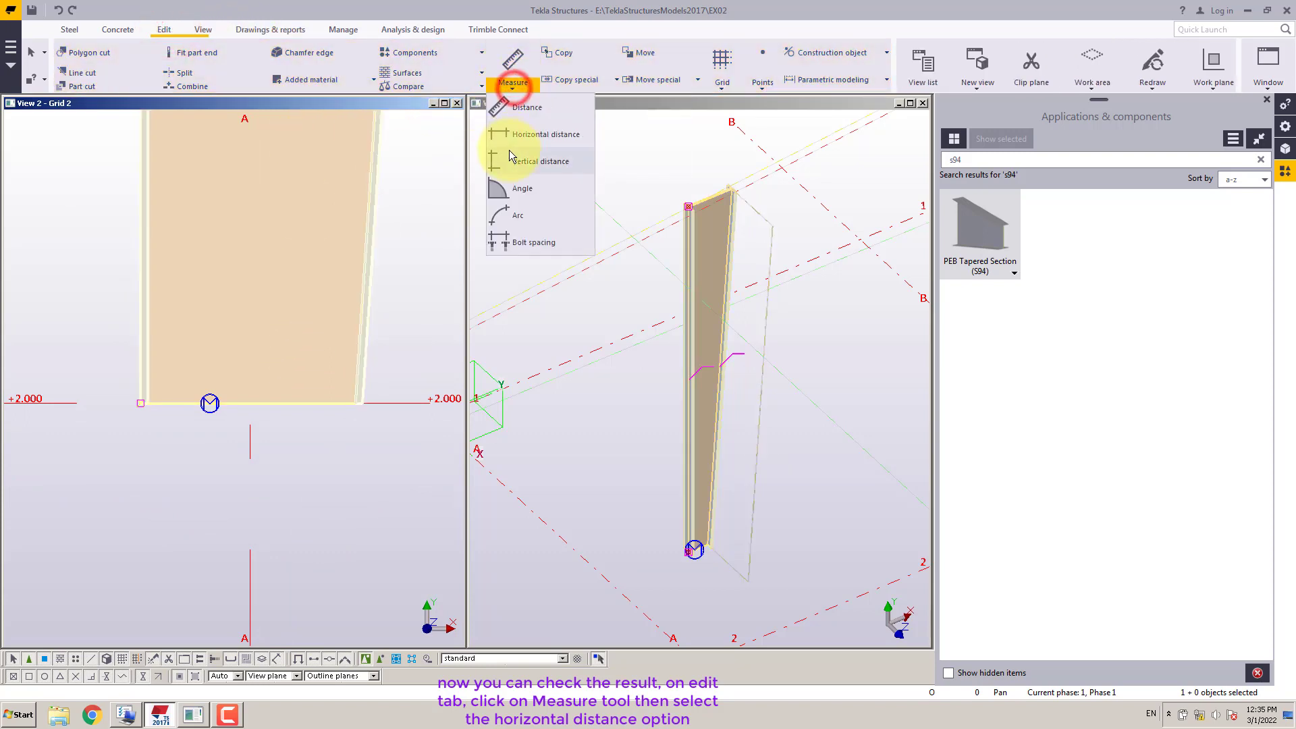
click(507, 134)
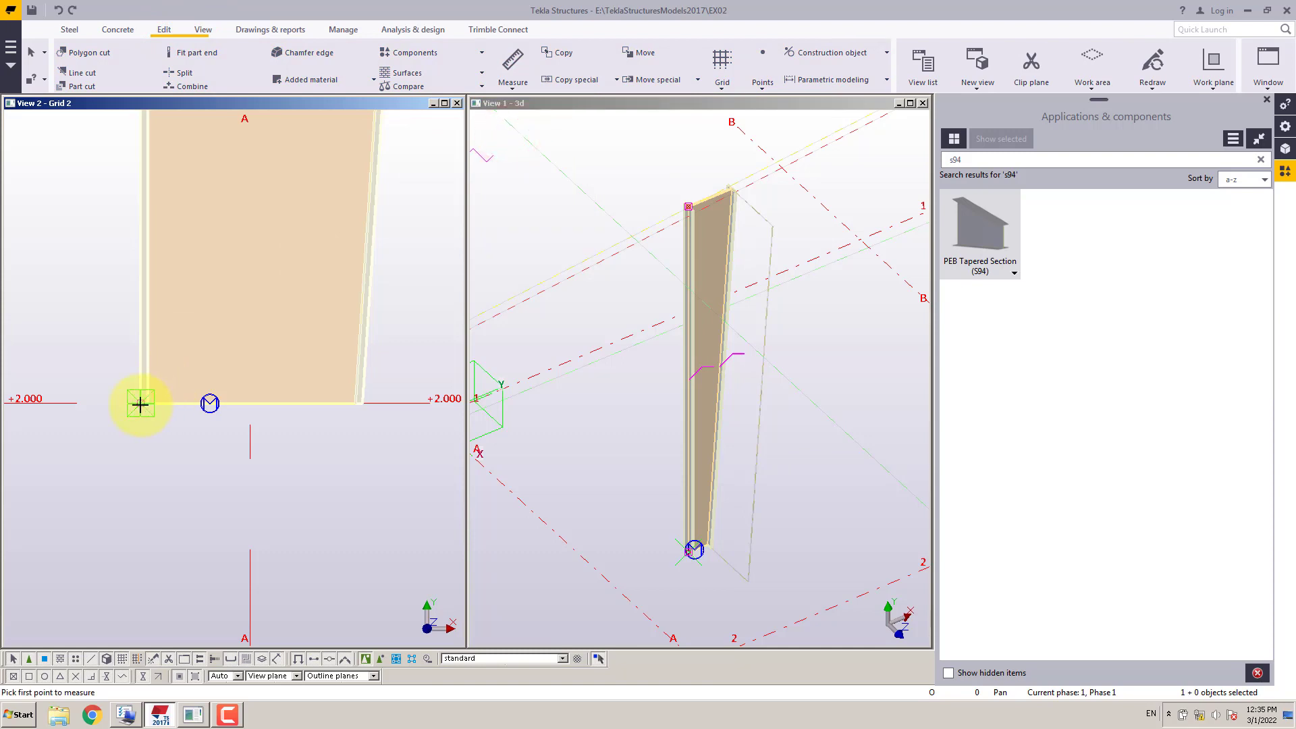
click(140, 403)
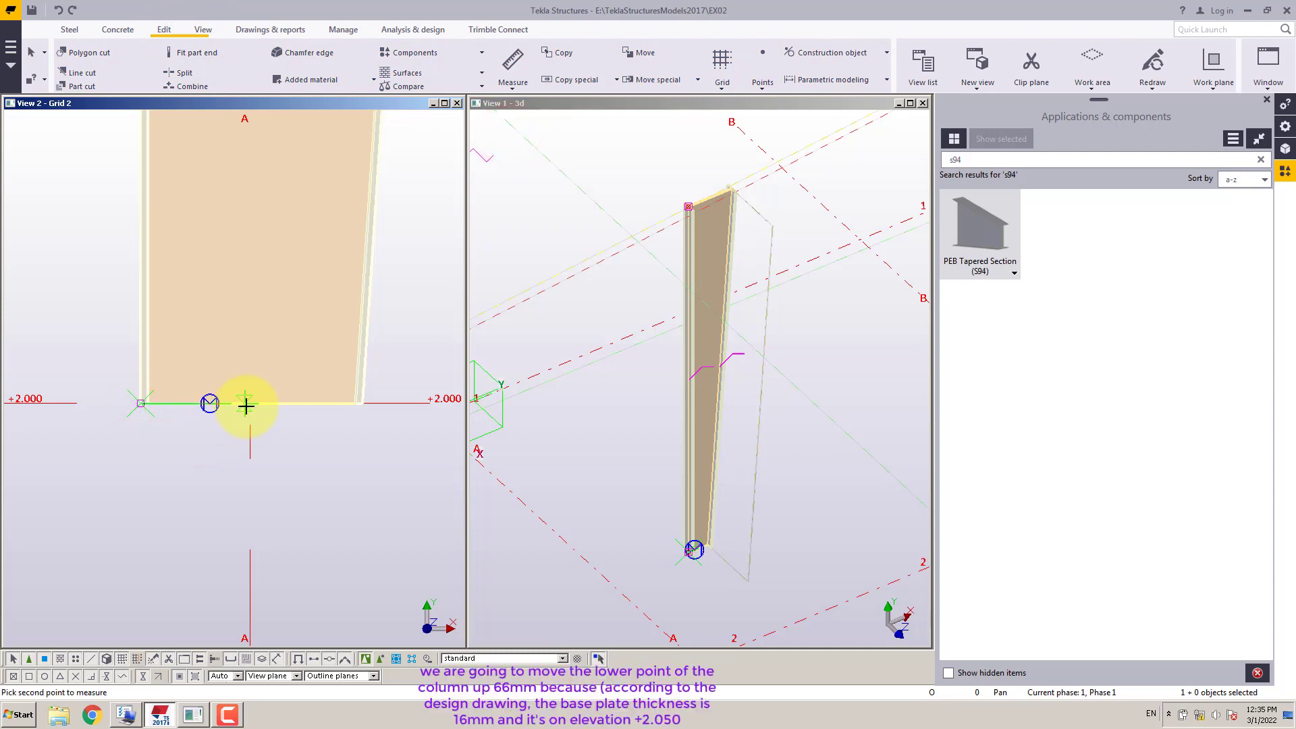
right_click(252, 403)
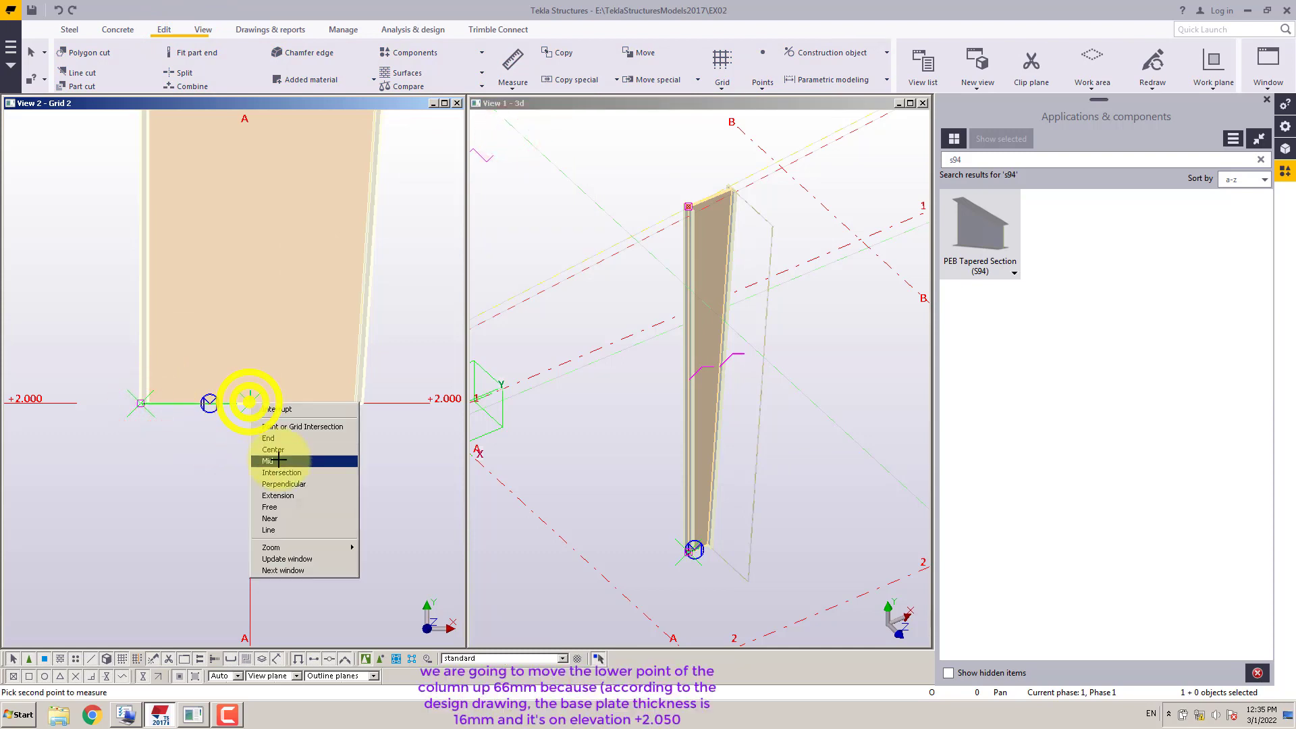
click(282, 474)
click(253, 403)
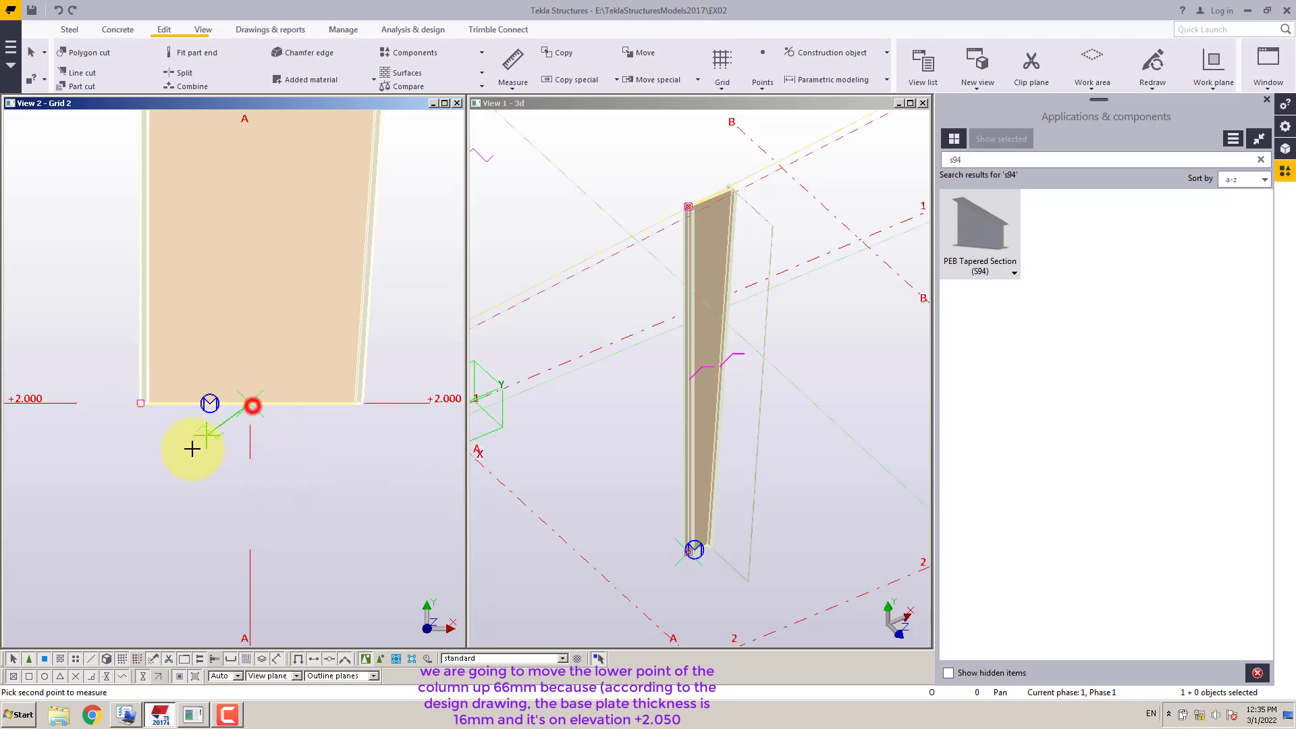
click(188, 459)
right_click(275, 440)
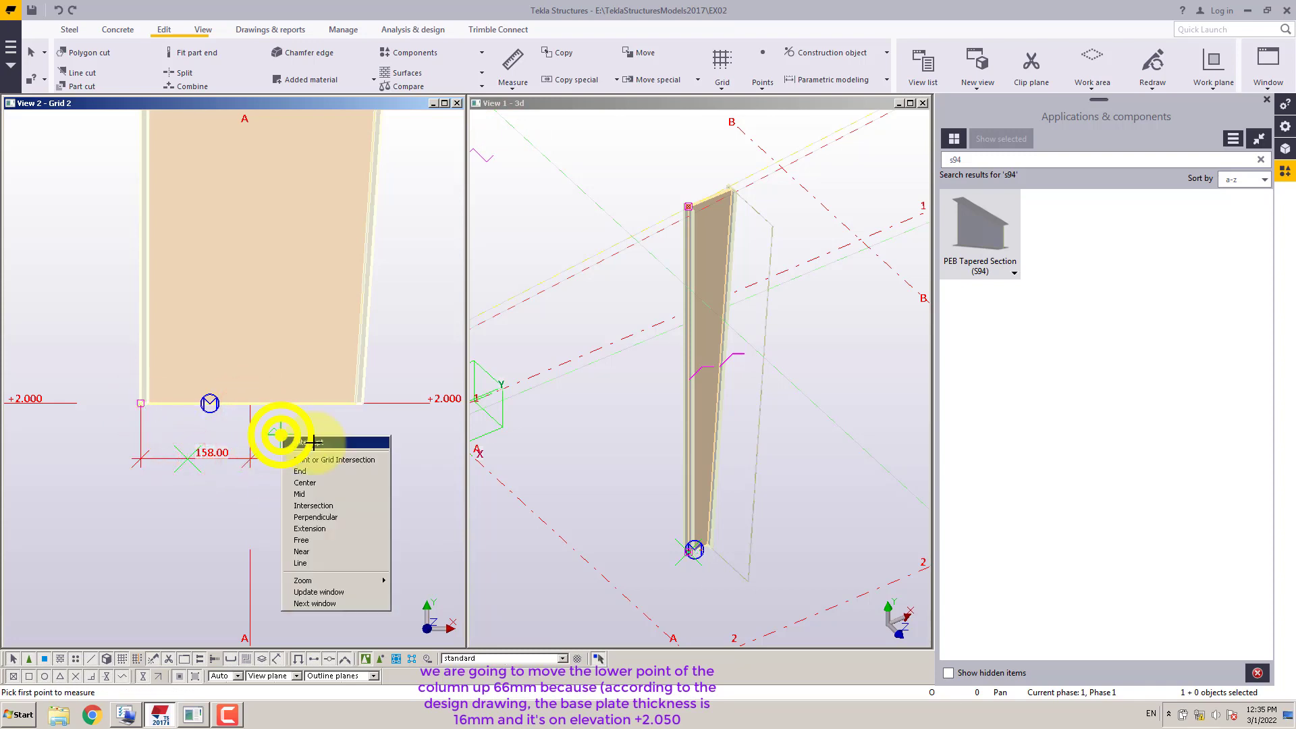
click(312, 440)
Move the tapered column's lower handle vertically up 66 mm from level +2.000 in View 2 - Grid 2
drag(298, 459, 308, 485)
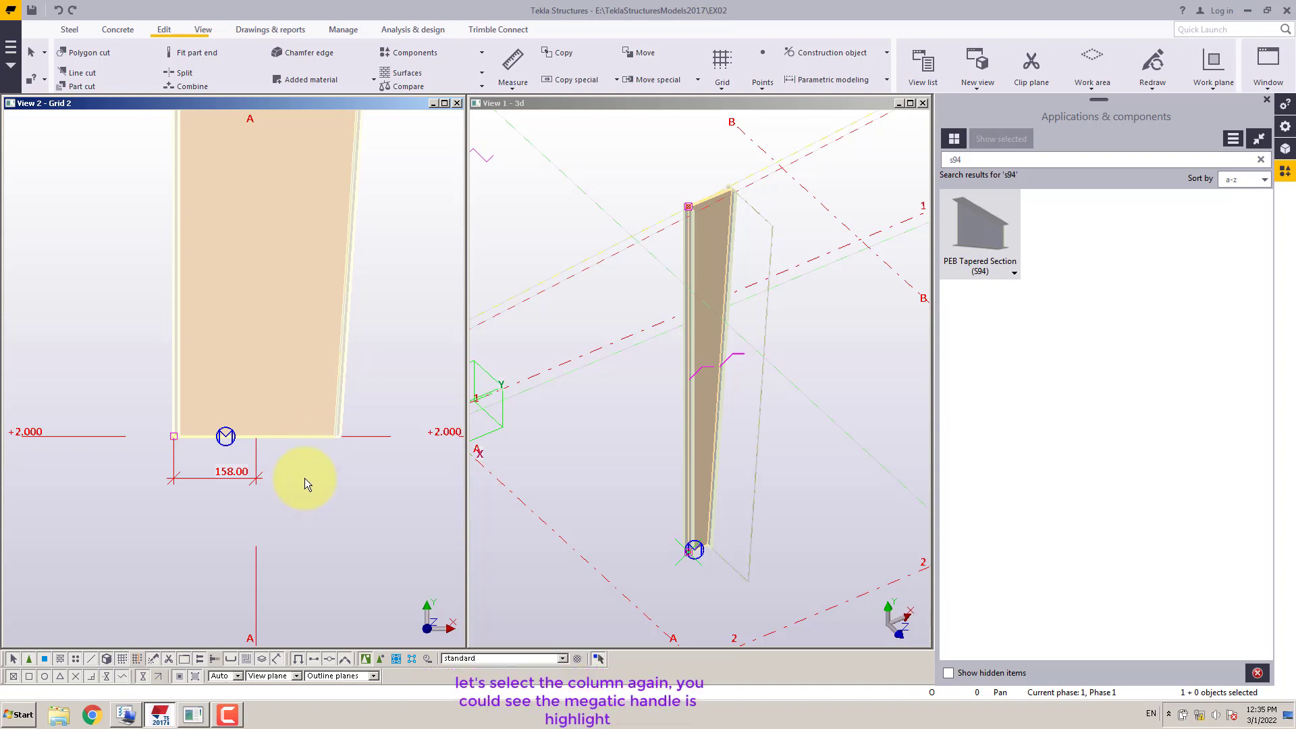
click(305, 478)
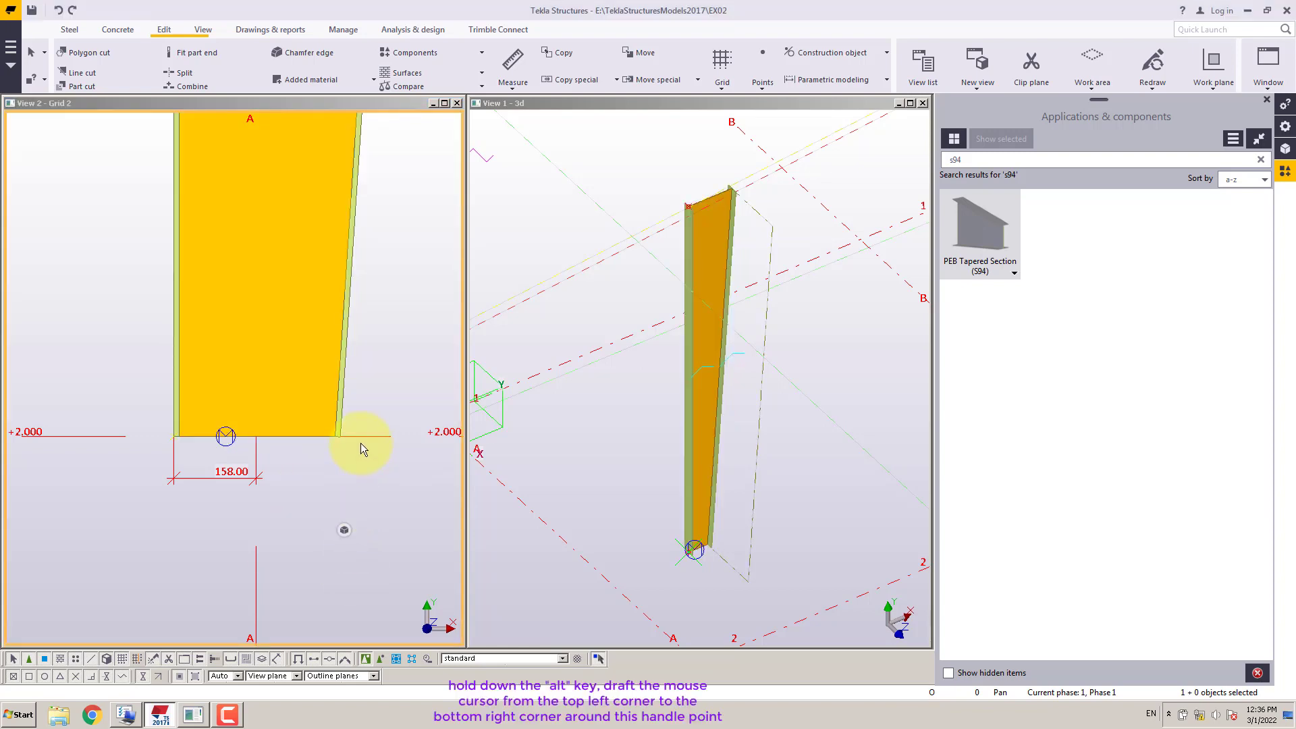
alt+click(342, 395)
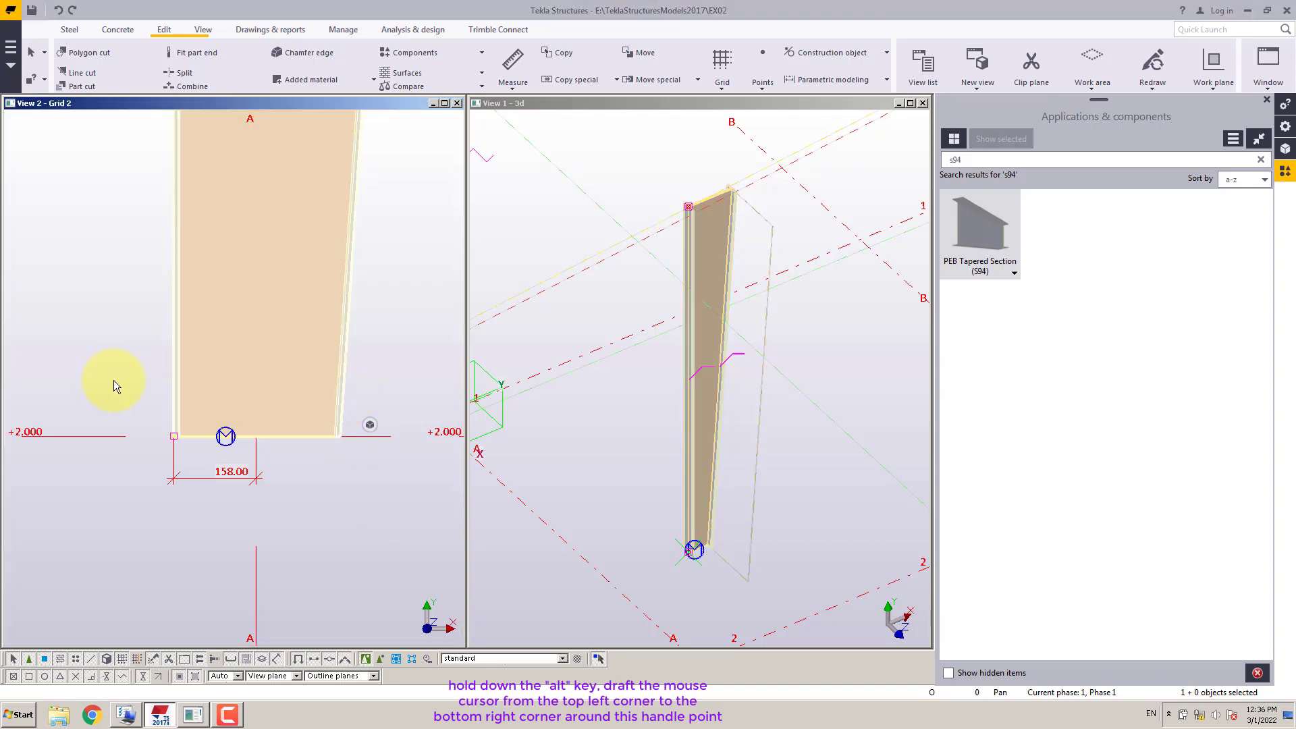
alt+drag(115, 375, 214, 483)
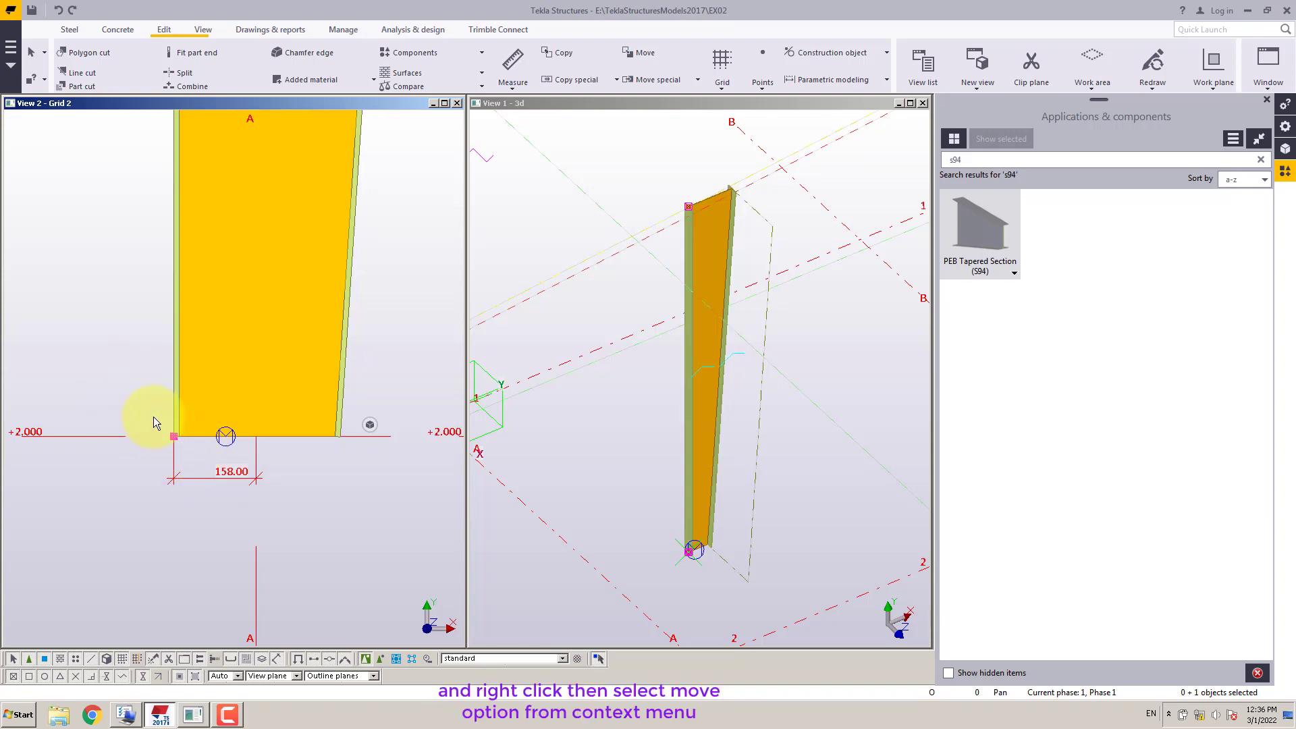
right_click(154, 438)
click(204, 494)
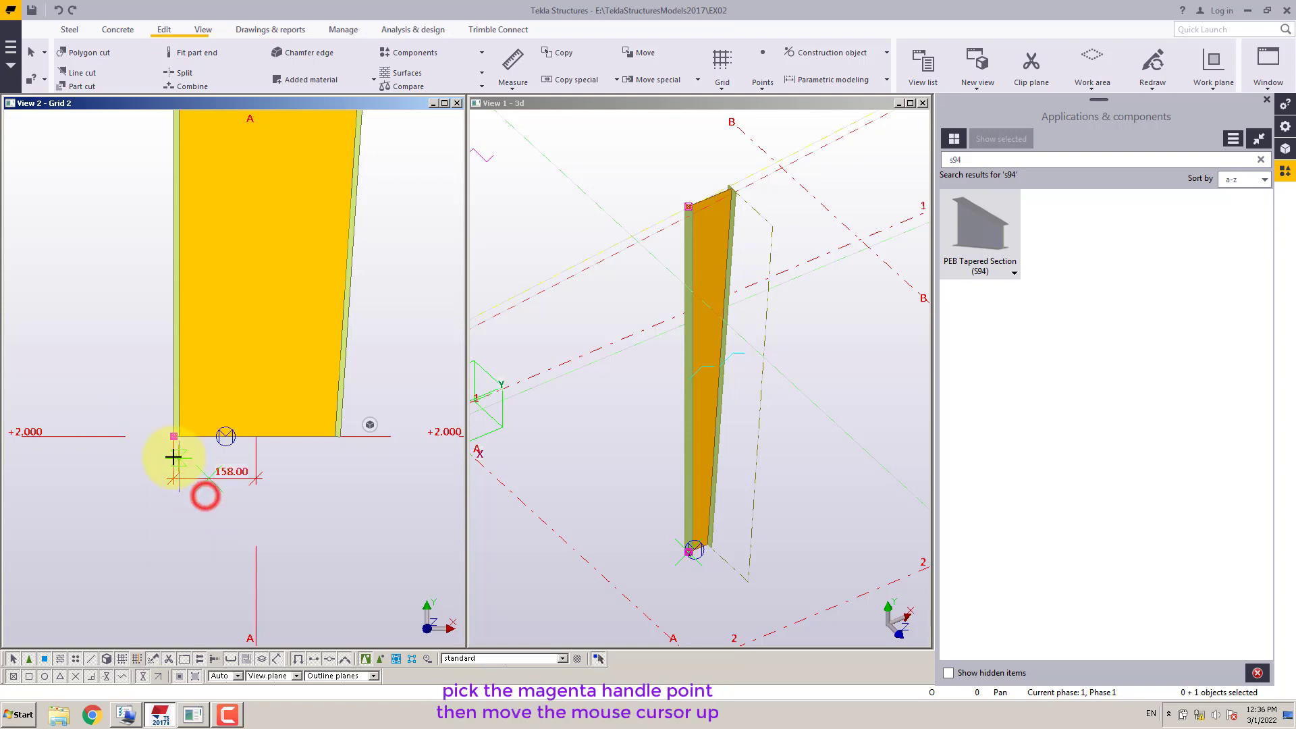
click(172, 436)
scroll(182, 540, down, 1)
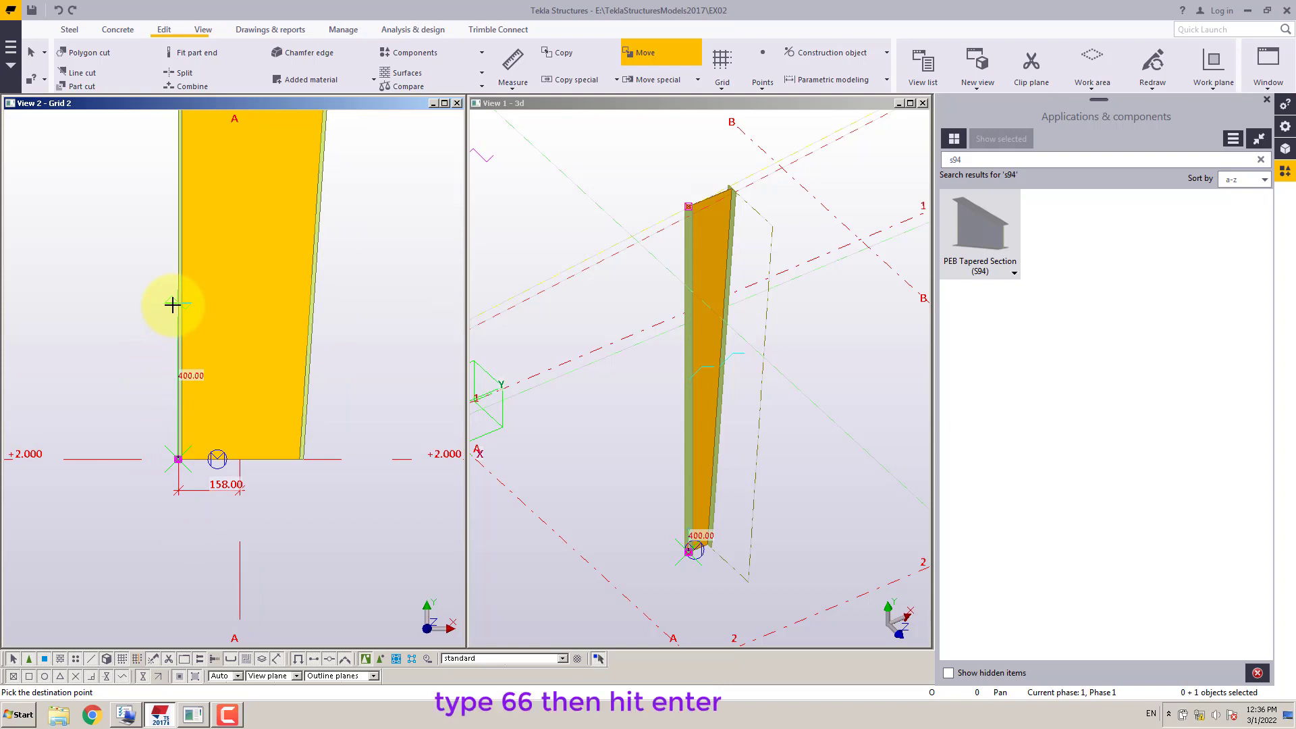
text(66)
key(Return)
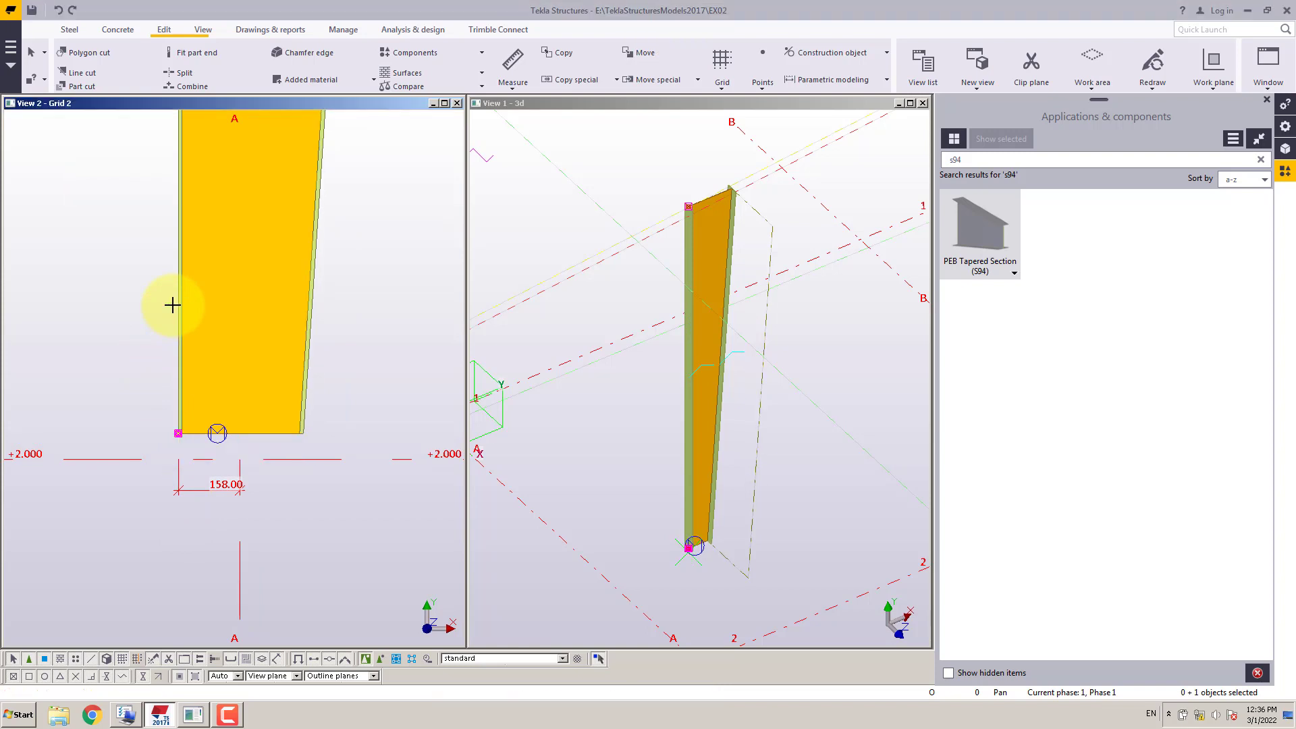
Measure the vertical distance from the column's lower handle to level +2.000, placing the dimension beside the column, and save the model
scroll(152, 437, up, 3)
middle_drag(152, 436, 111, 400)
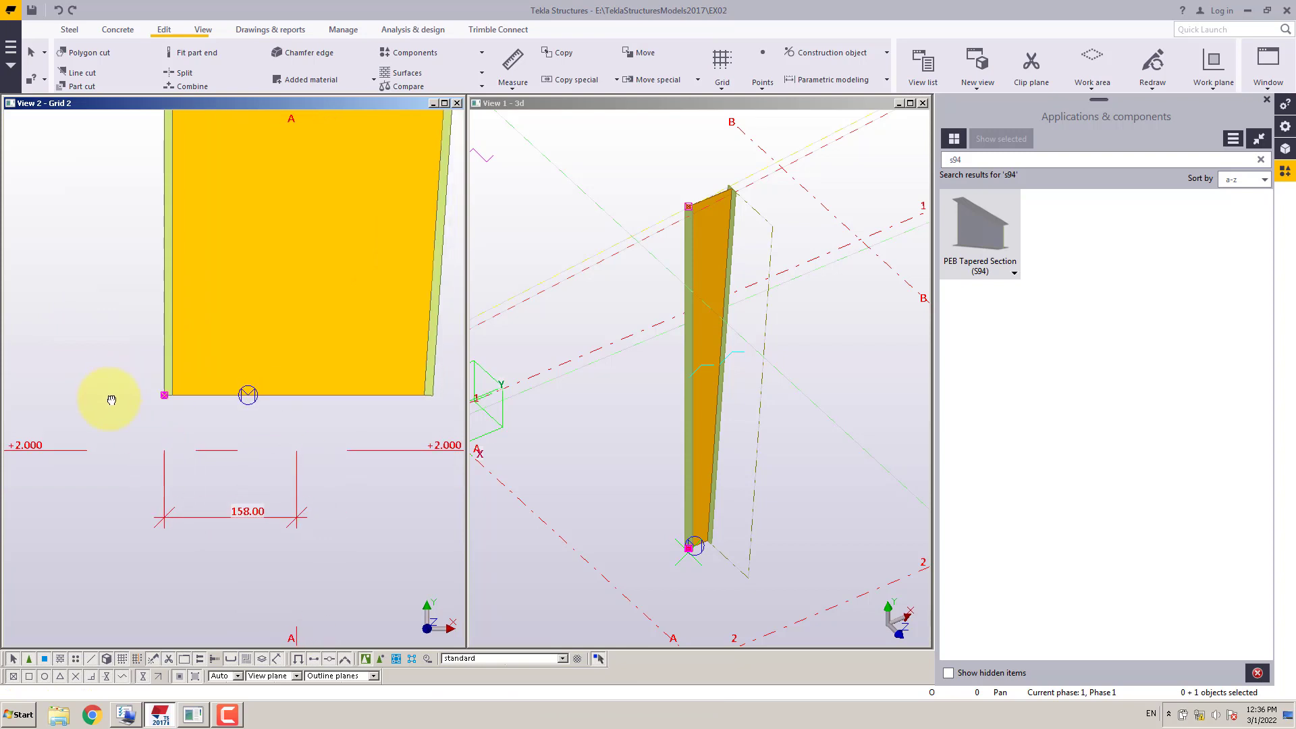
click(516, 89)
click(523, 160)
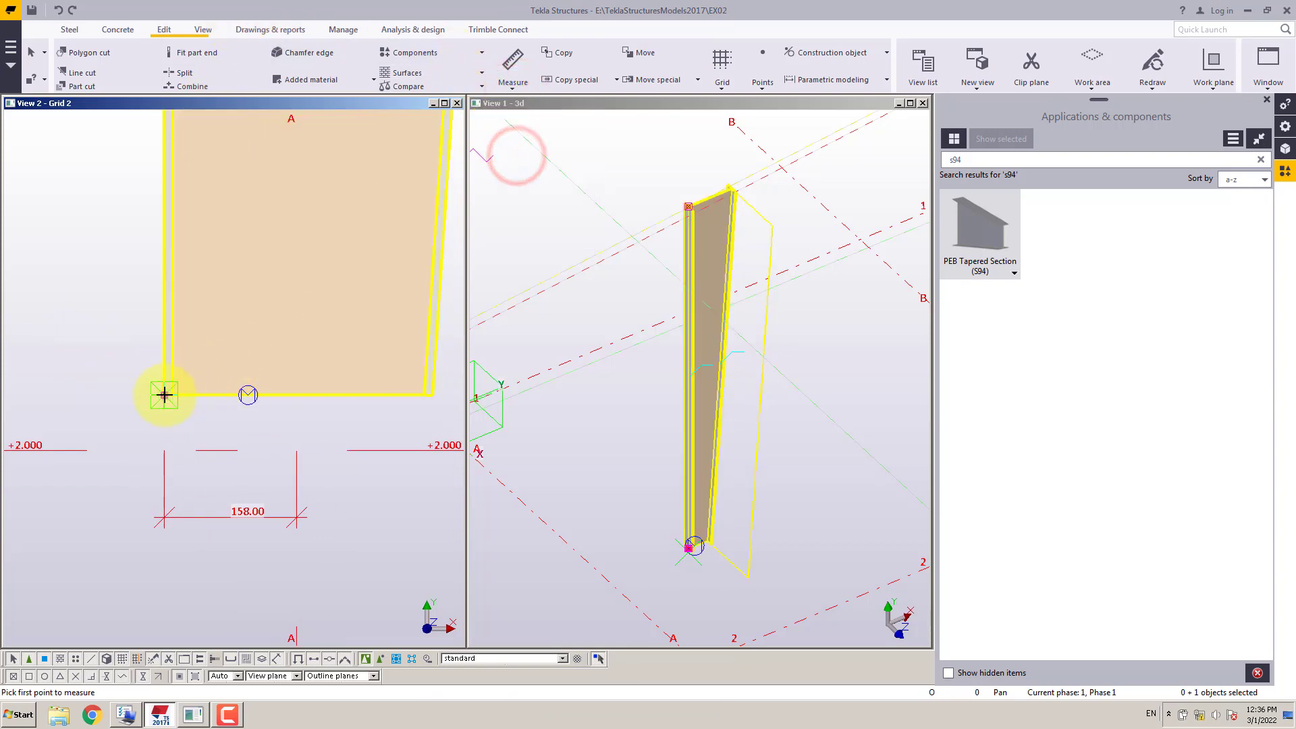
click(163, 397)
right_click(159, 404)
click(188, 480)
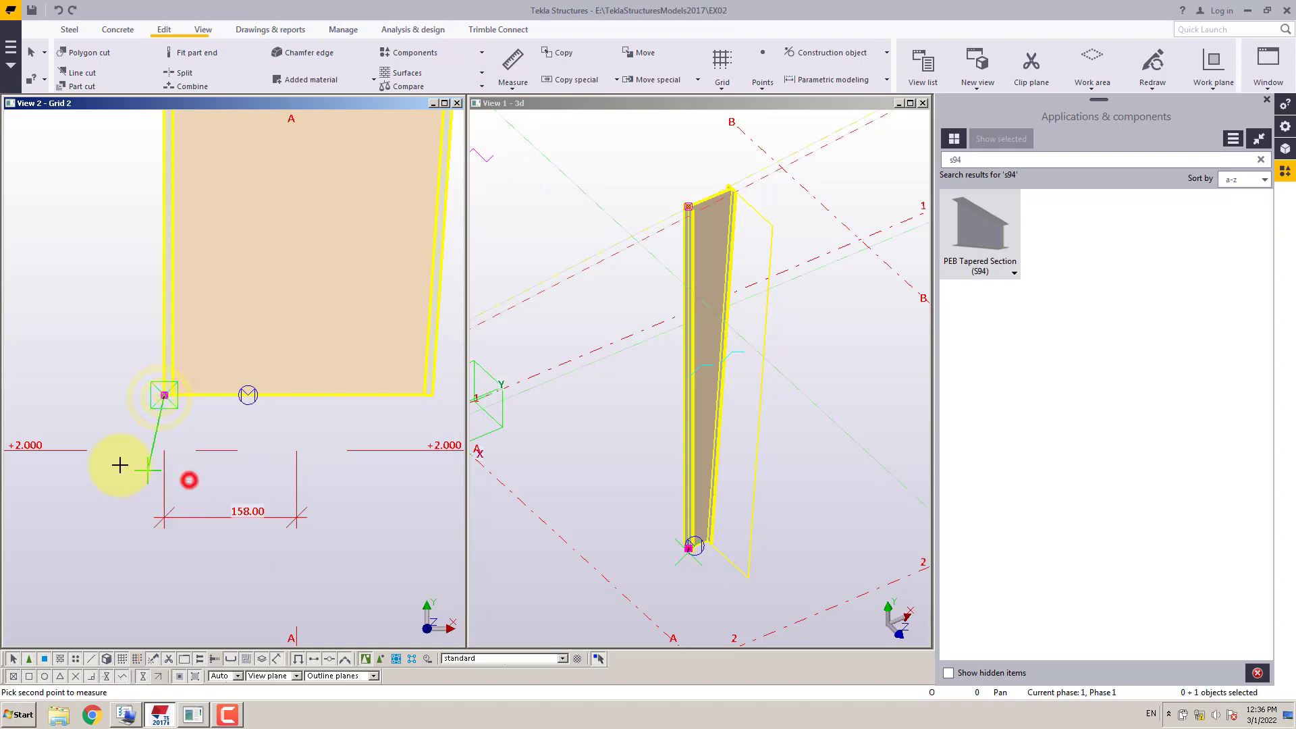
click(90, 451)
right_click(95, 330)
click(177, 404)
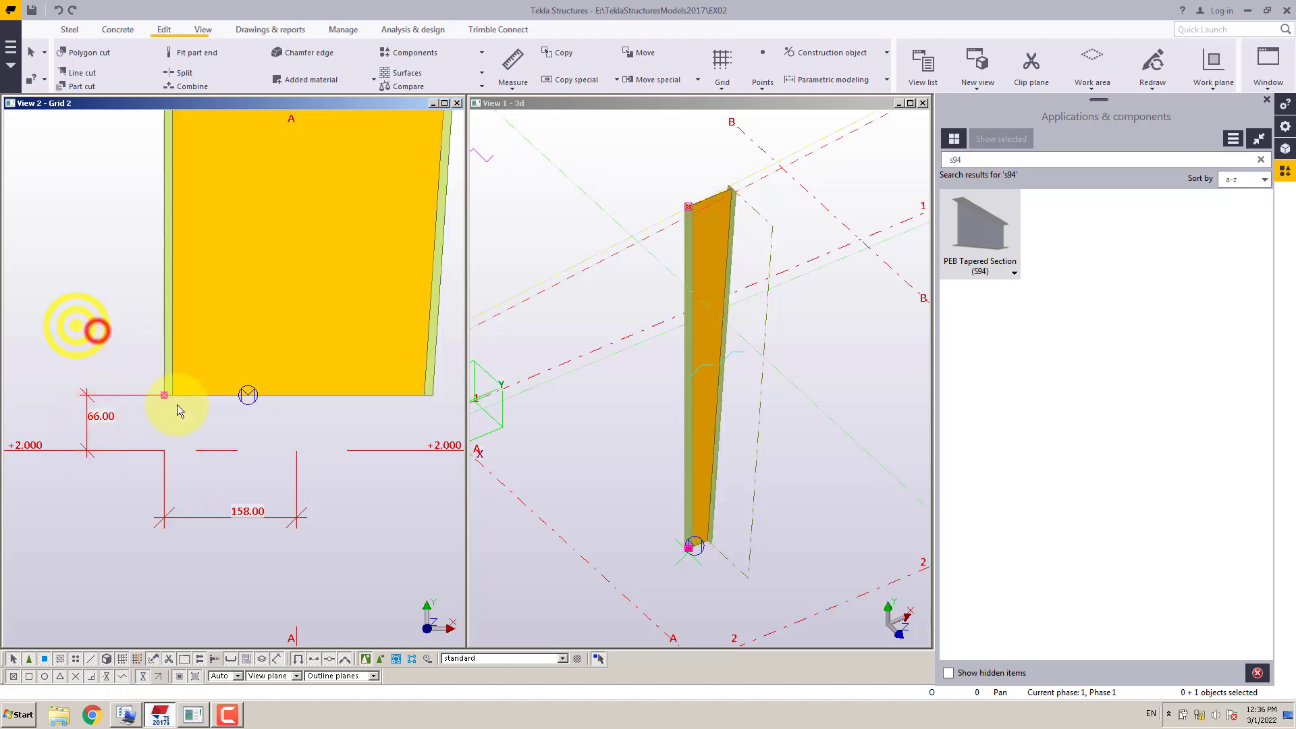
scroll(150, 423, down, 1)
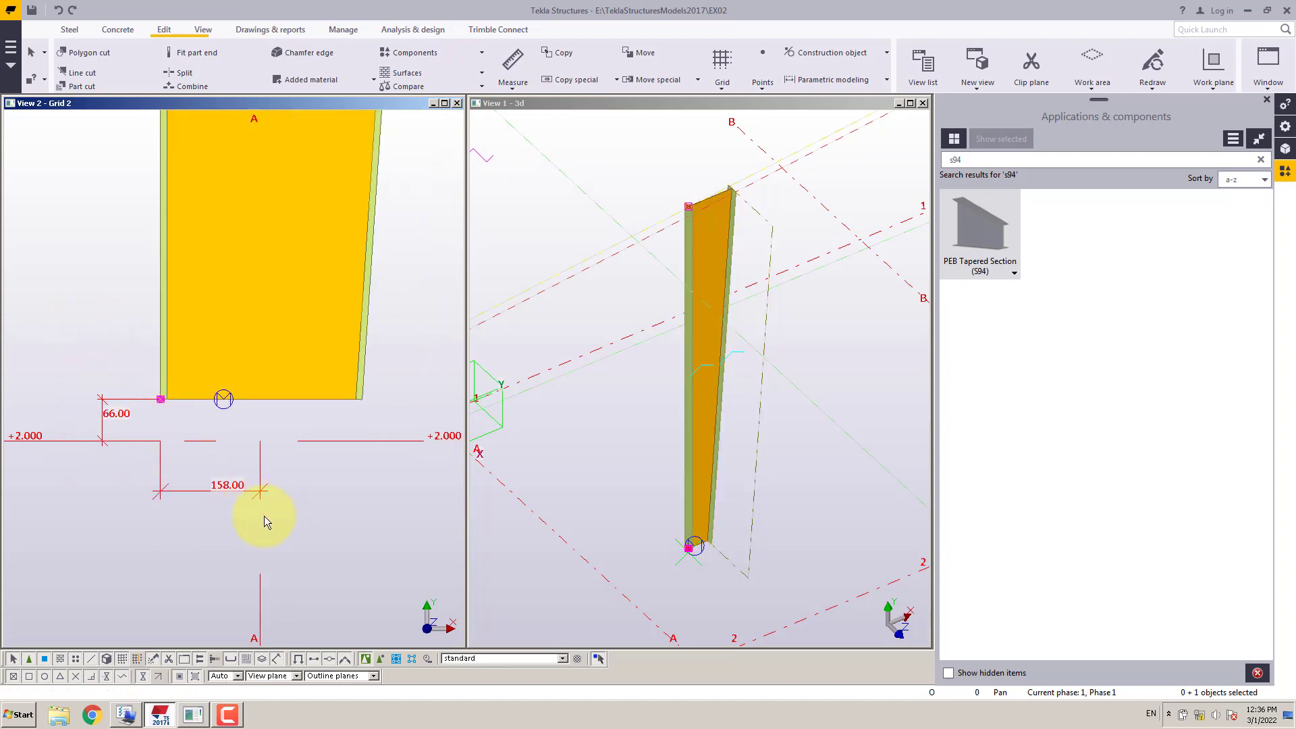
key(ctrl+s)
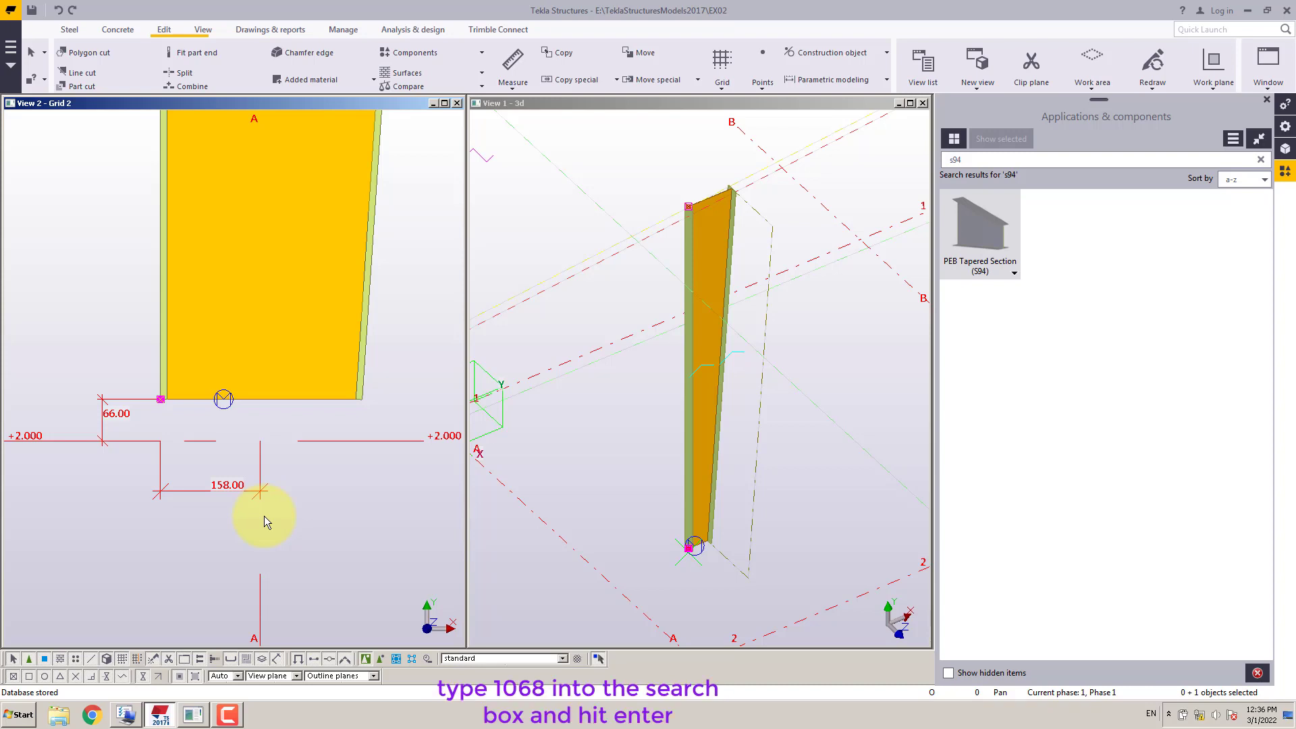
Search the component catalog for 1068 and open the properties of Tapered column base plate (1068)
click(979, 159)
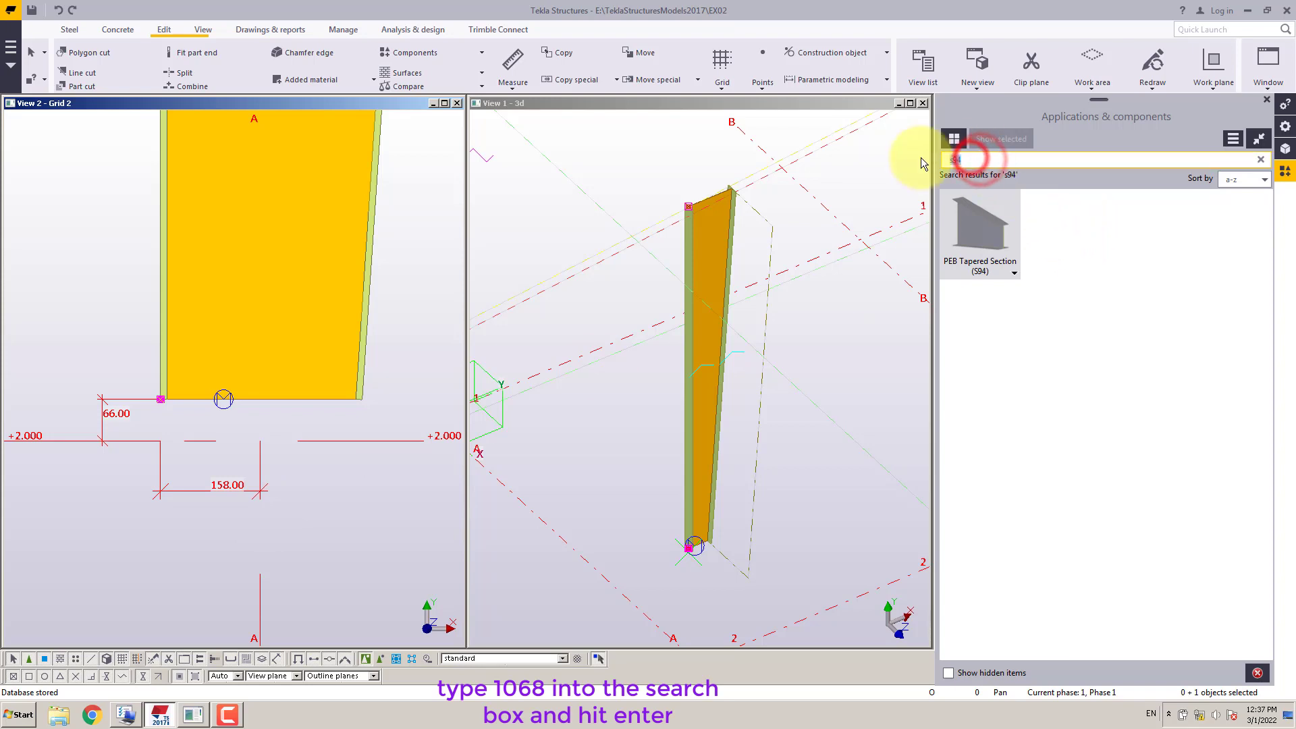
text(10)
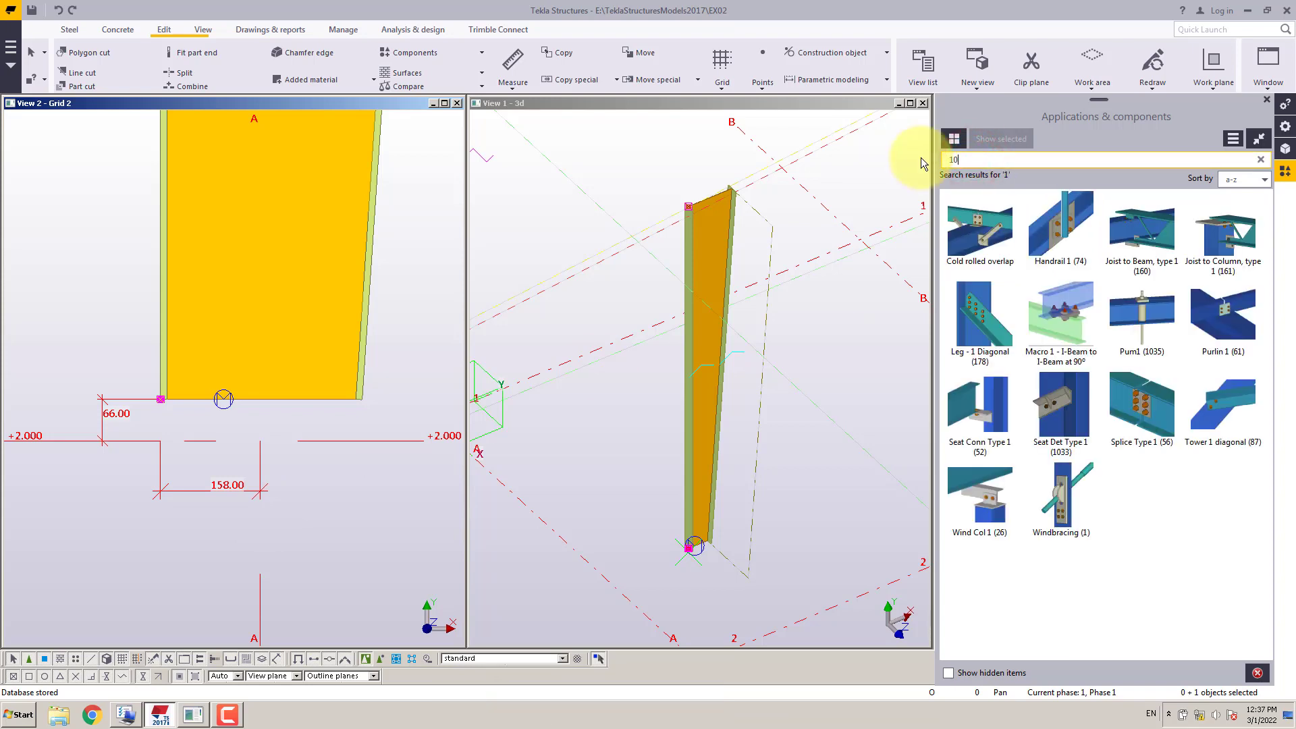
text(68)
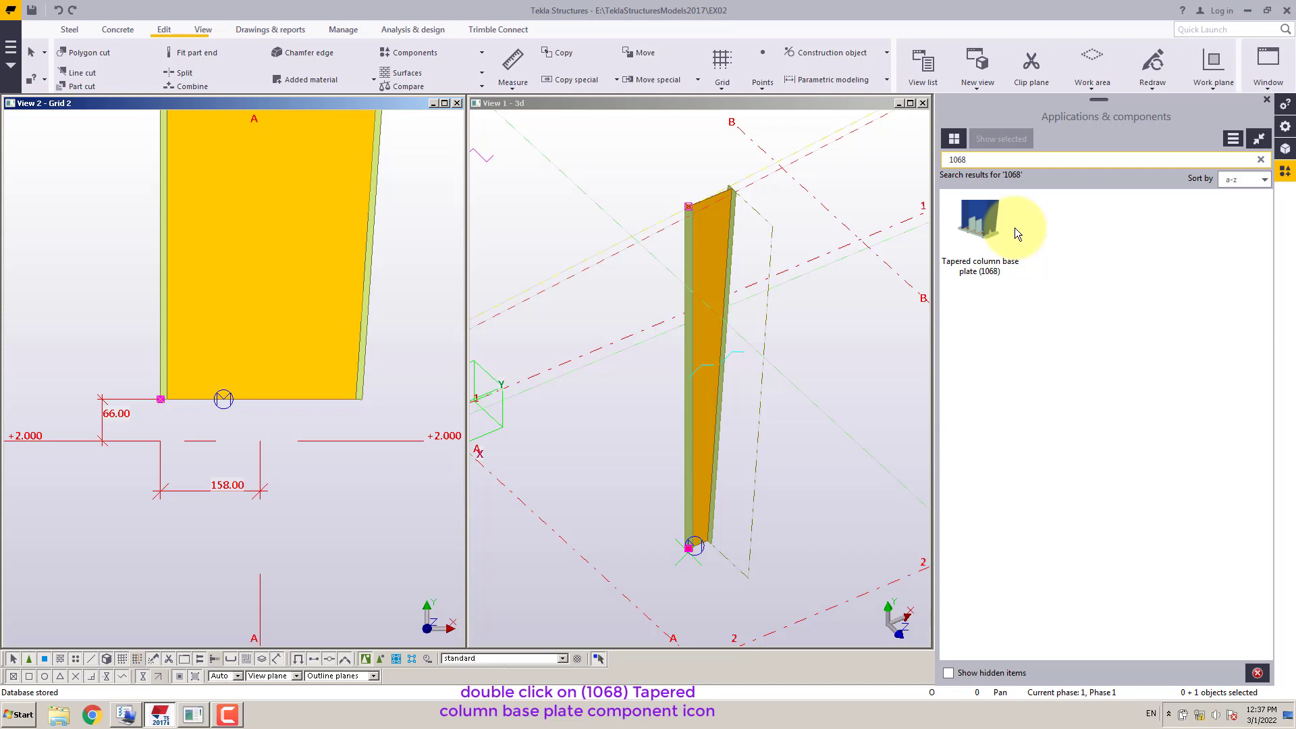
double_click(980, 217)
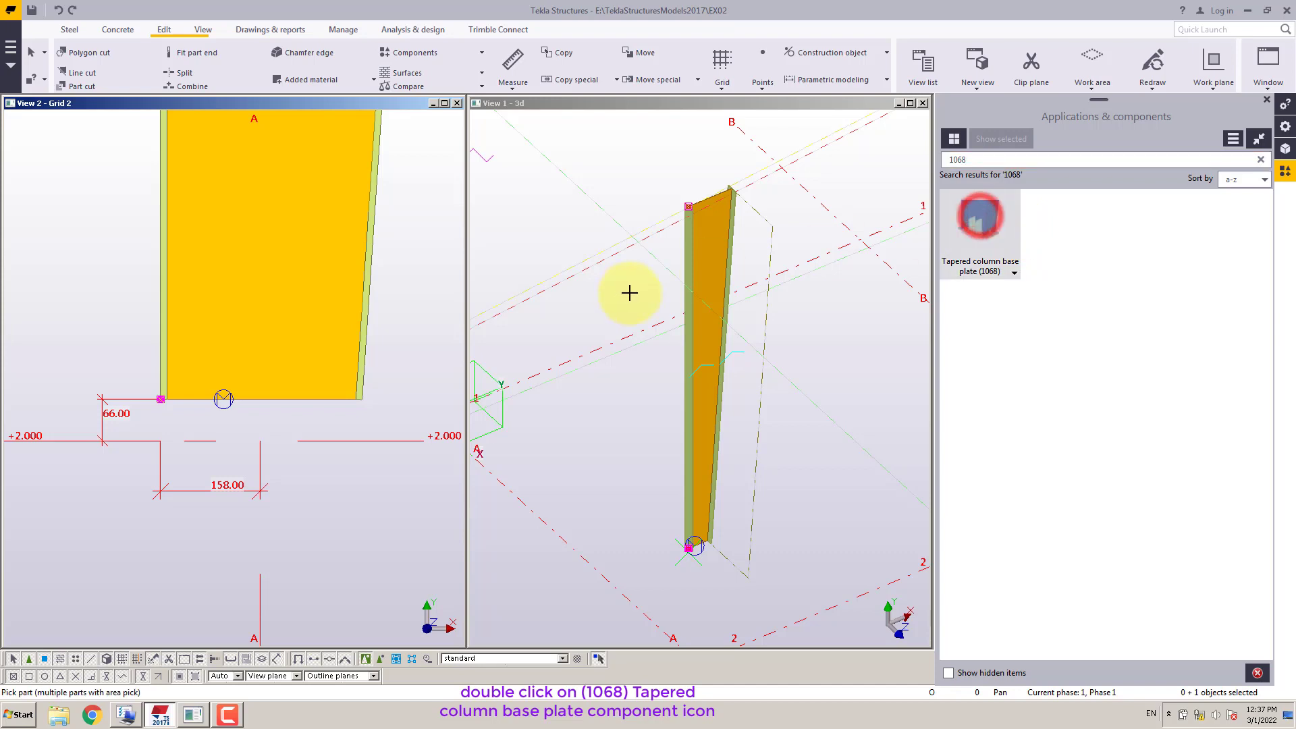
double_click(979, 235)
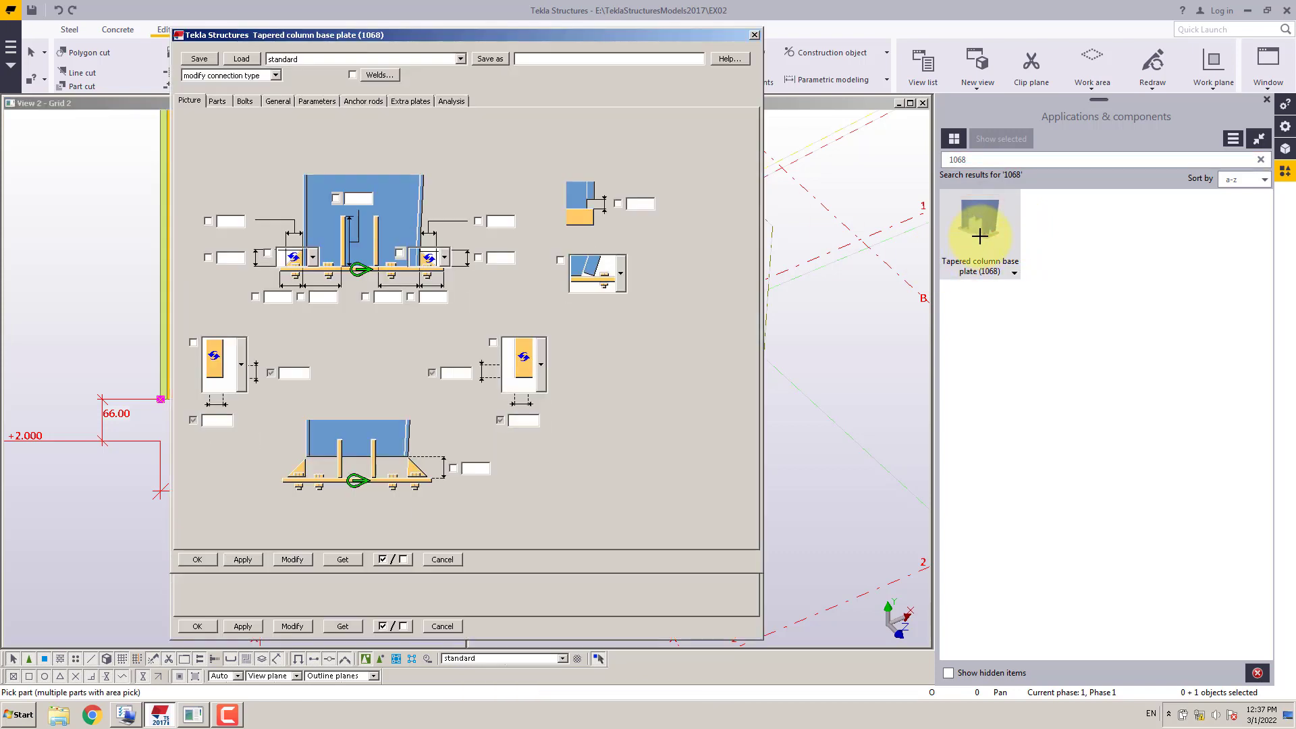
drag(403, 40, 473, 48)
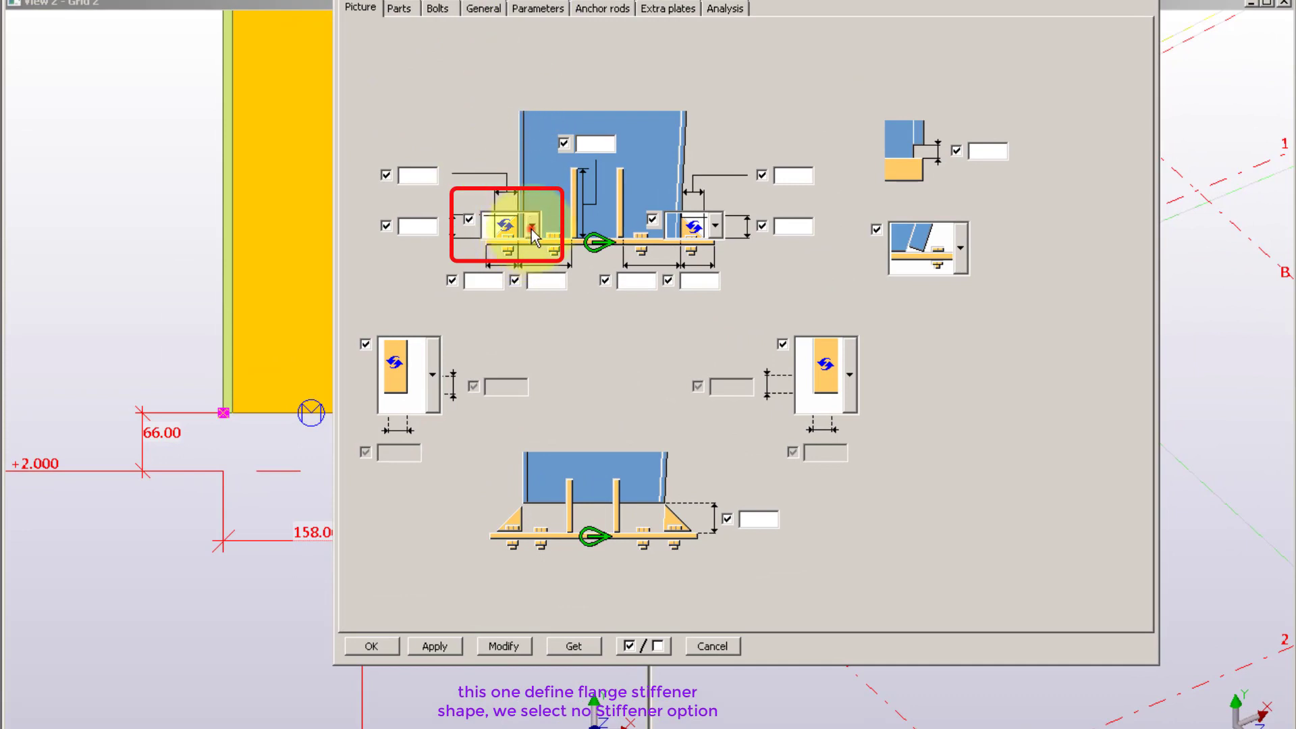
Set the flange stiffener shape to the no stiffener option on both sides of the column
click(531, 227)
click(520, 363)
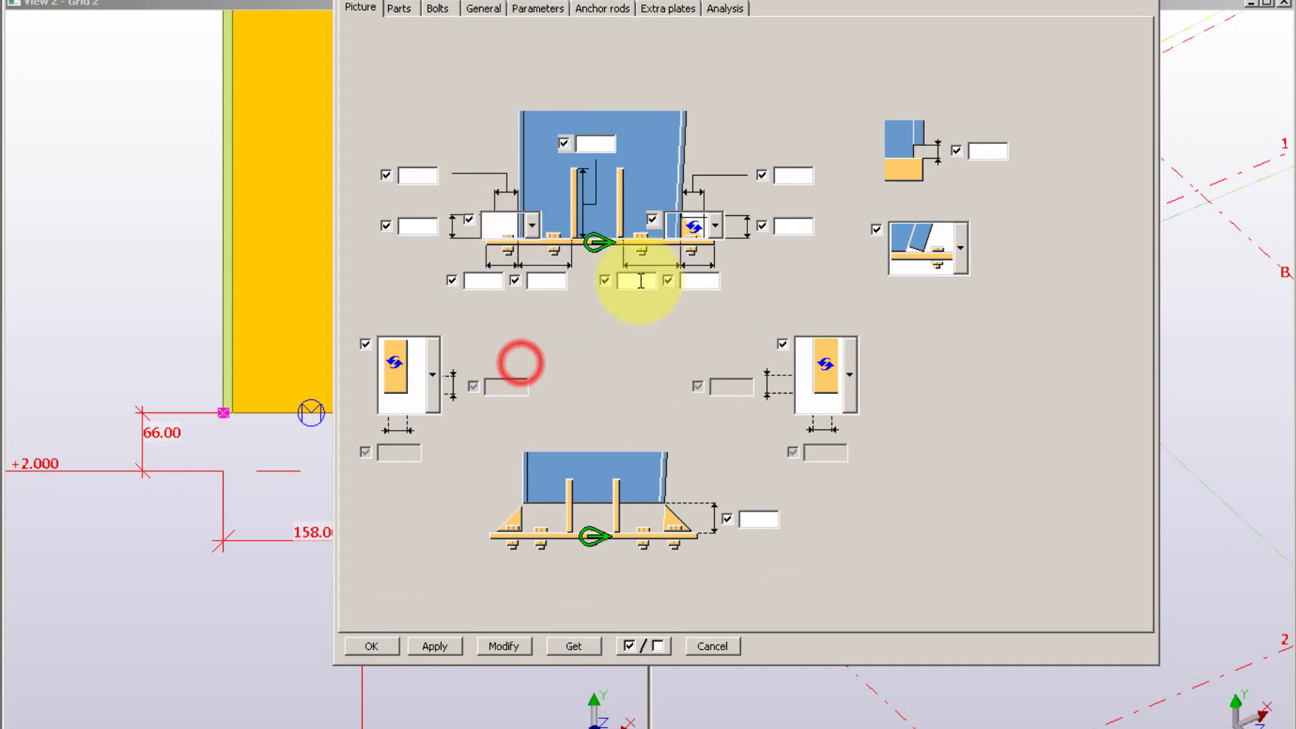
click(714, 227)
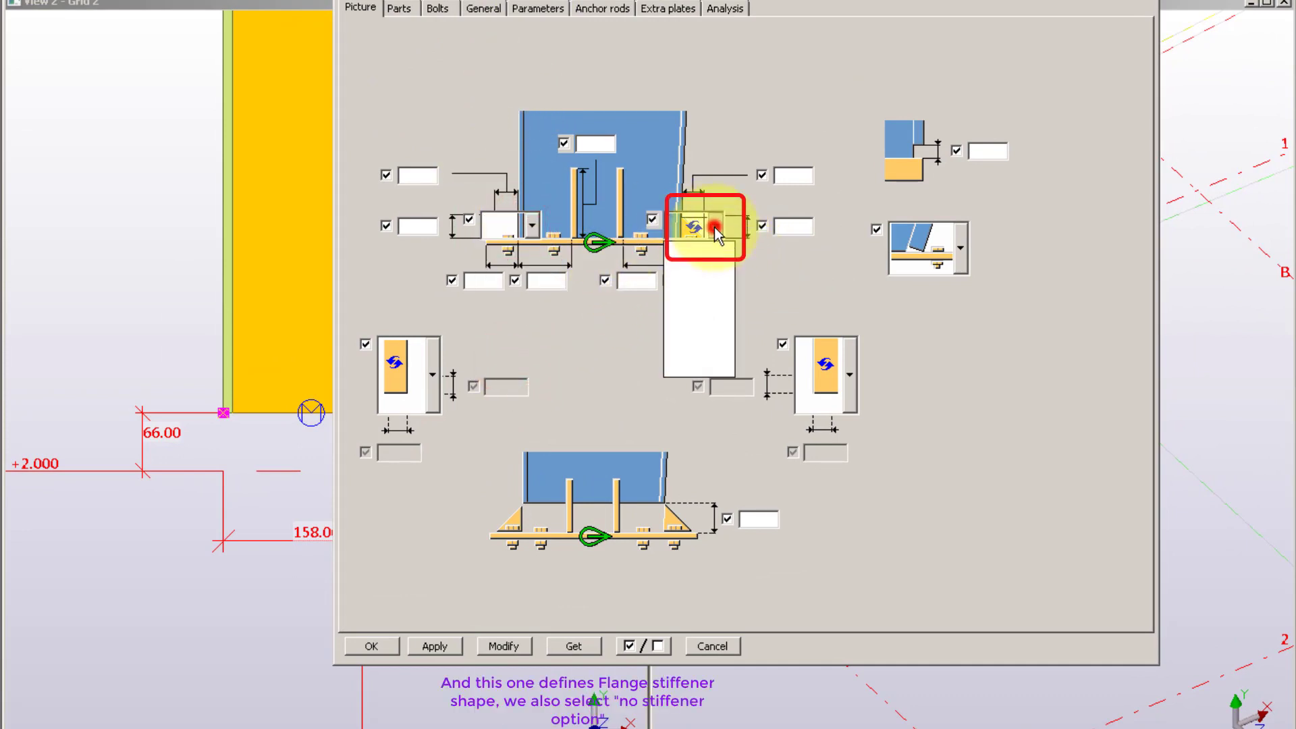
click(690, 357)
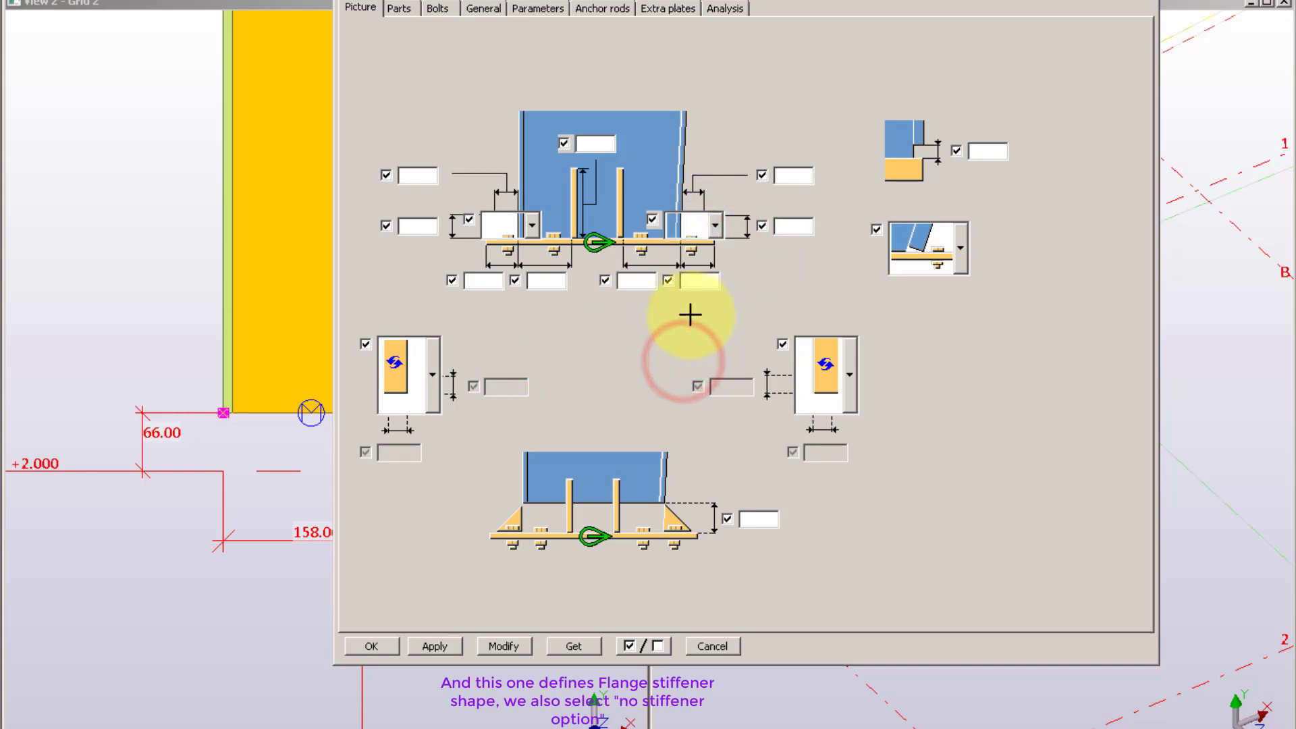
Set the end plate distance to 10.00 at both column flanges, and the web stiffener edge distances to 0.00 (left) and 180.00 (right)
click(492, 282)
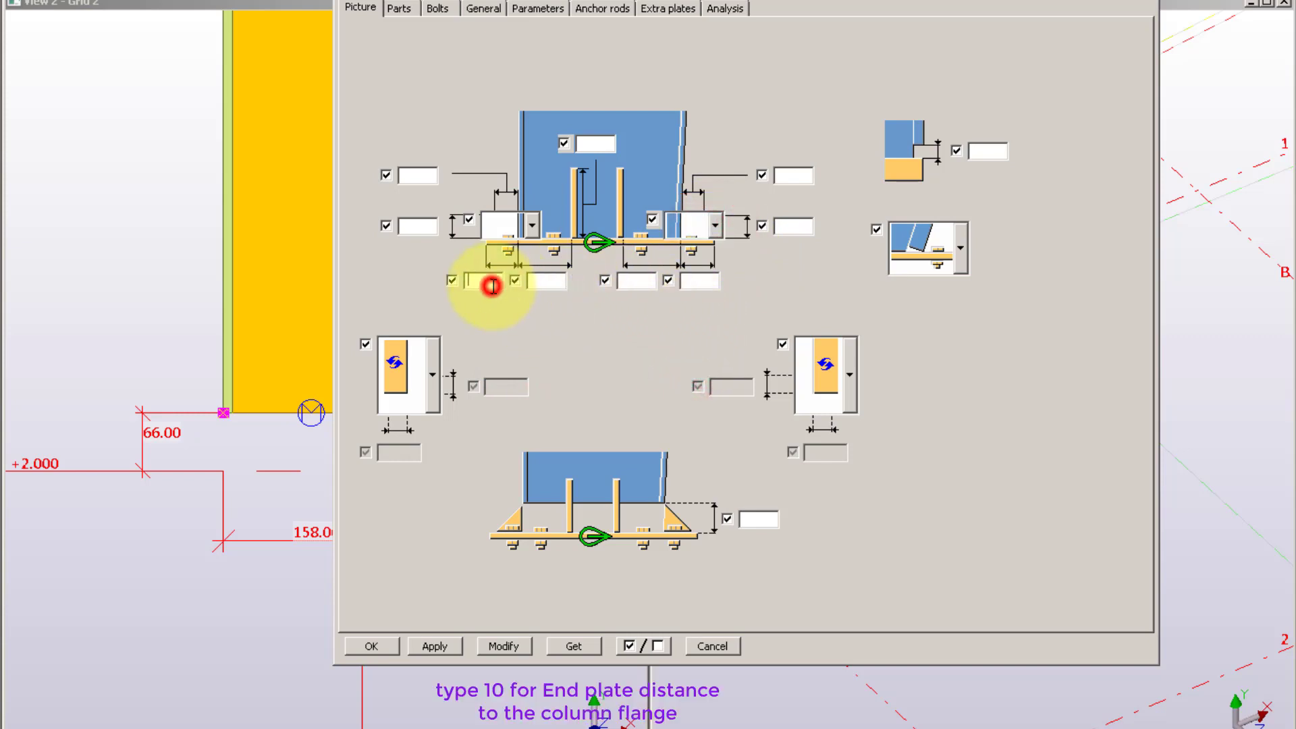
text(10.00)
click(538, 280)
text(0)
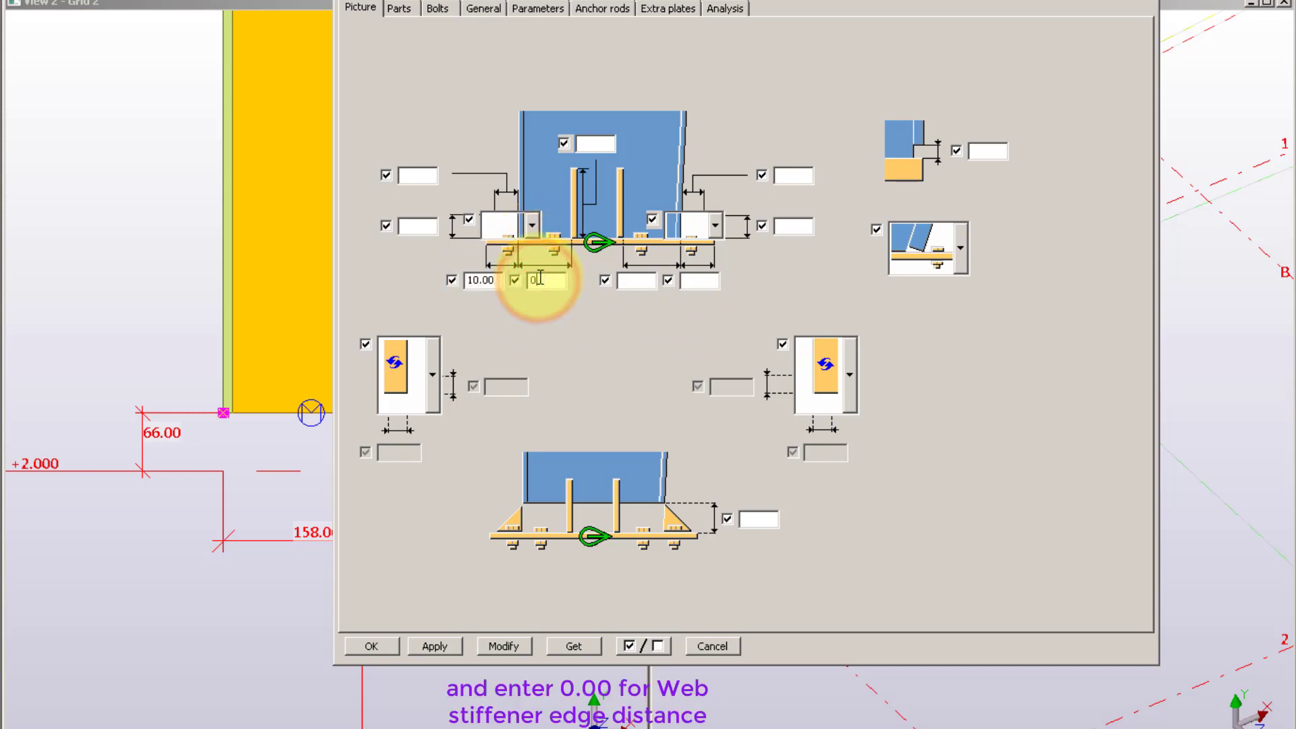
text(.00)
click(639, 284)
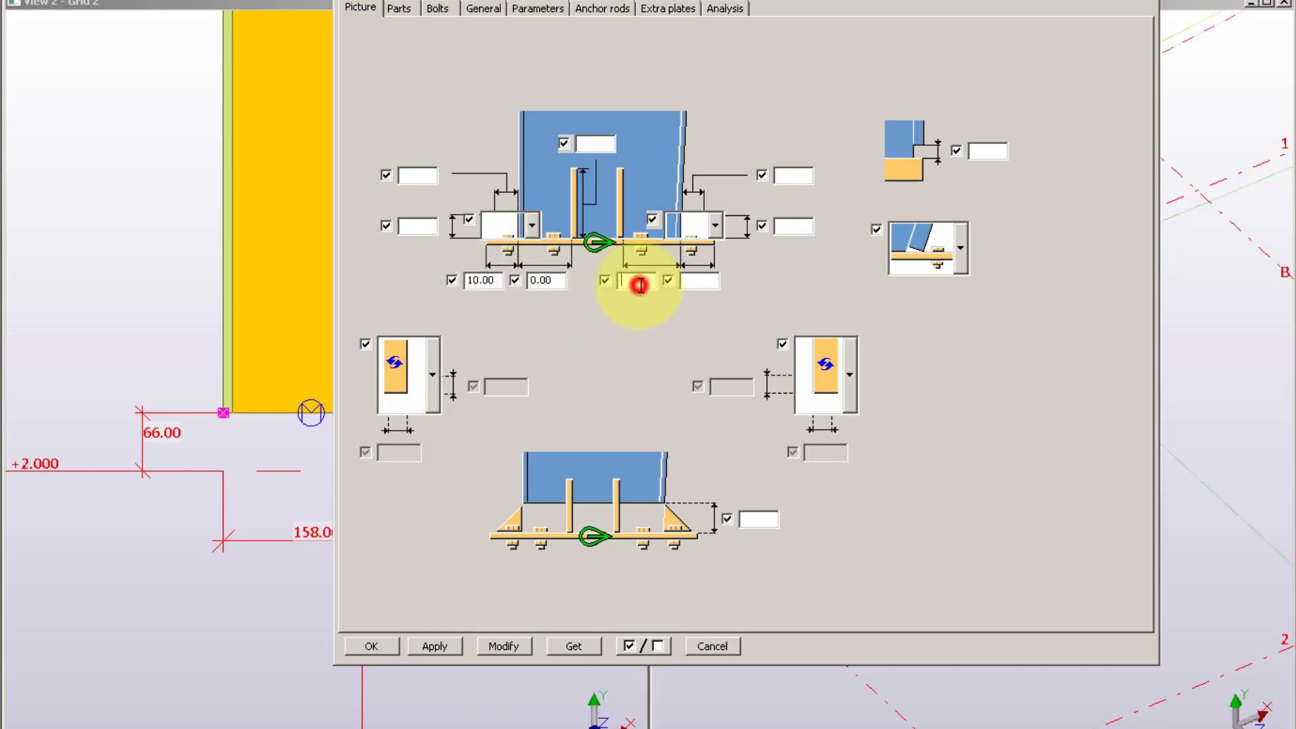
text(180.00)
click(699, 286)
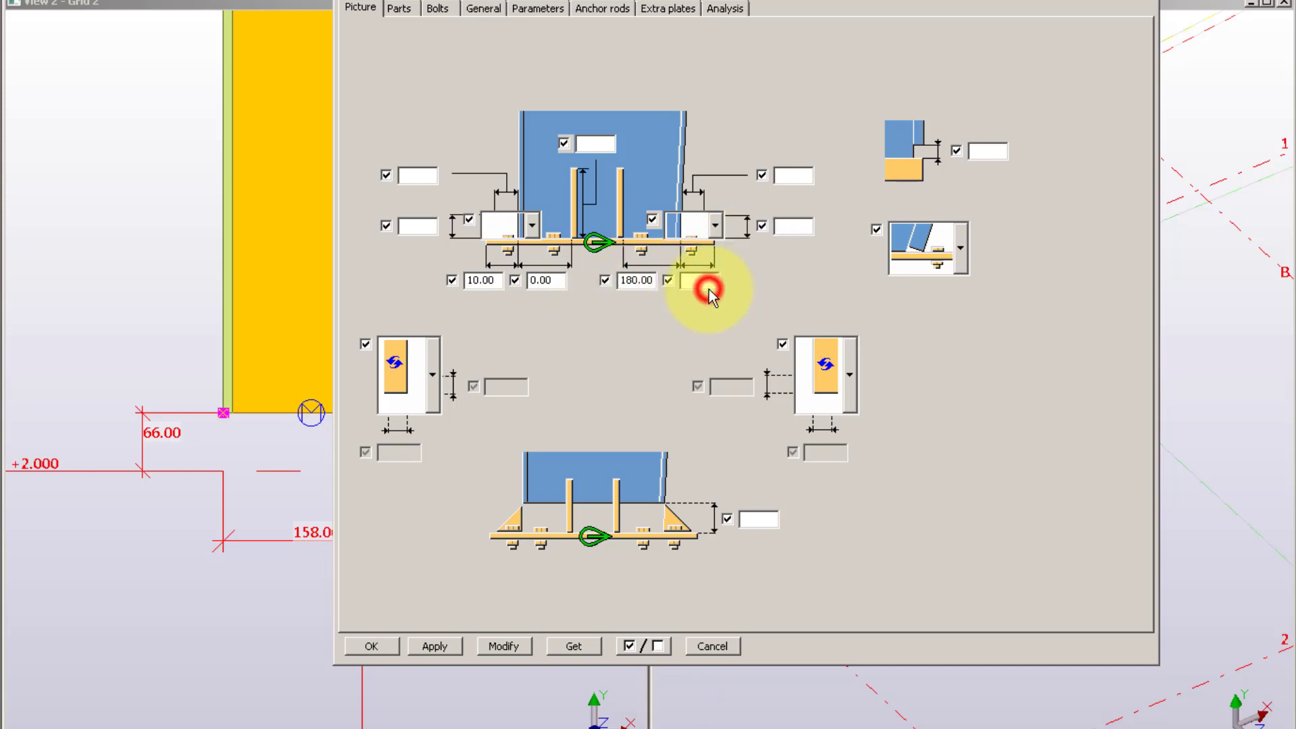
click(705, 285)
text(10.)
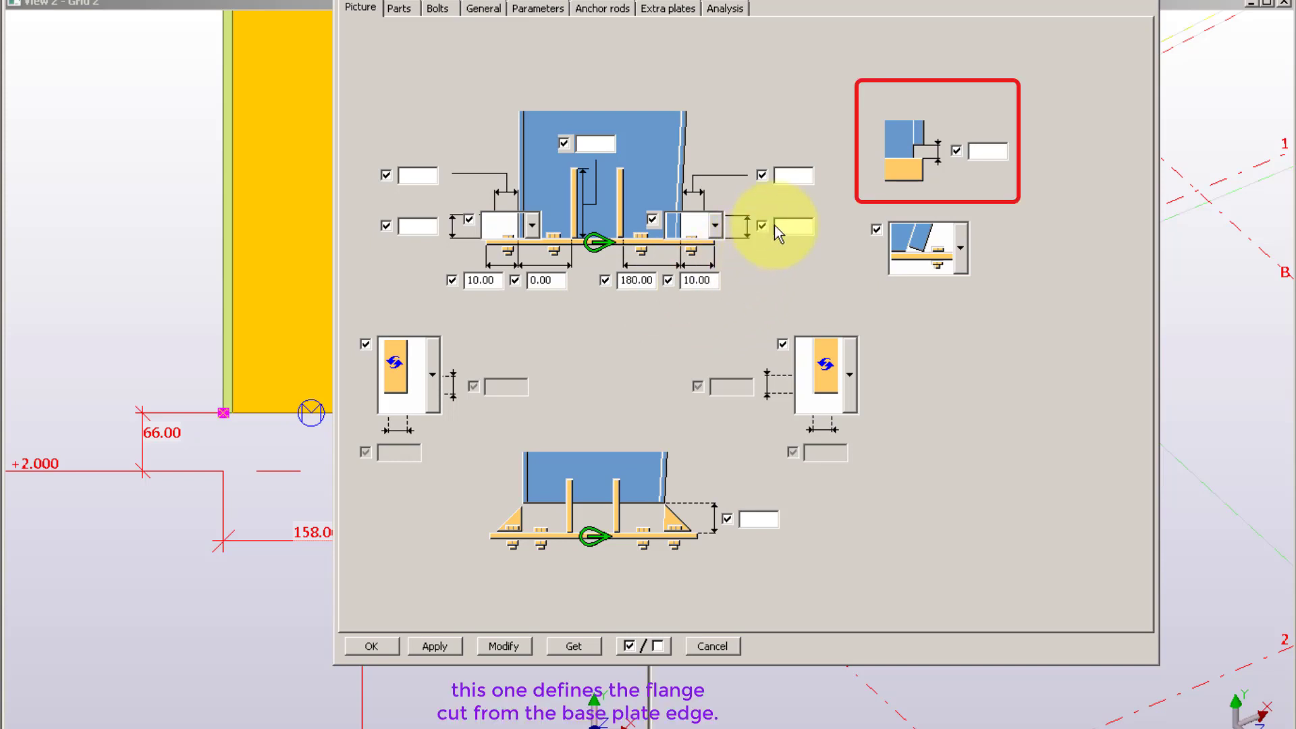
Set the flange cut from the base plate edge to 0.00 and the end plate offset to 0.00
click(985, 149)
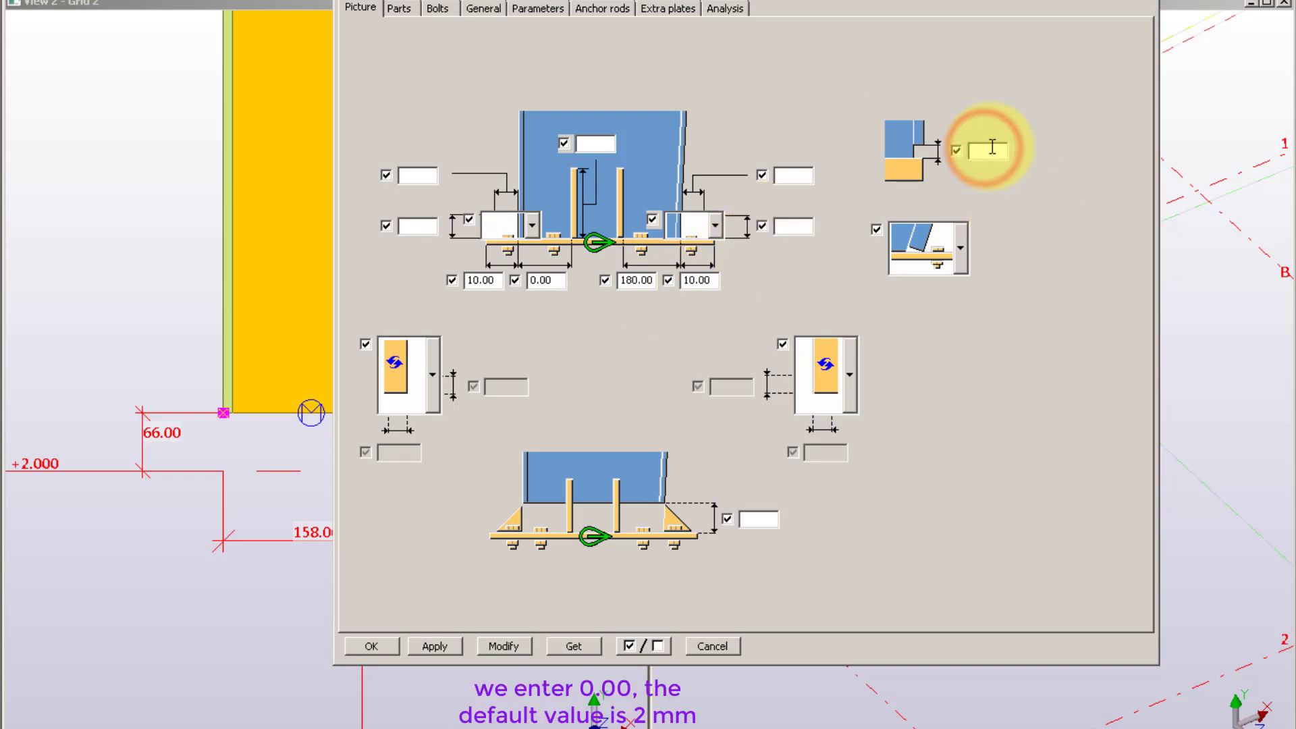
text(0.00)
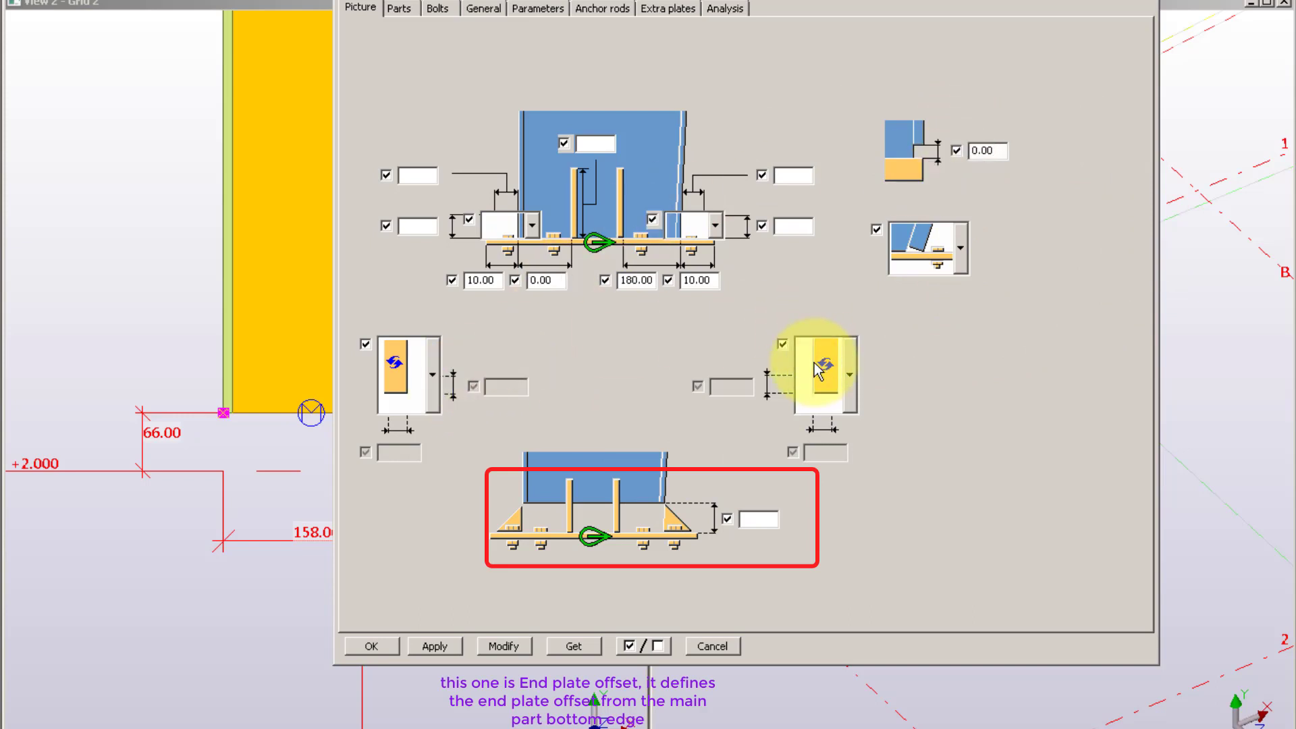
click(754, 526)
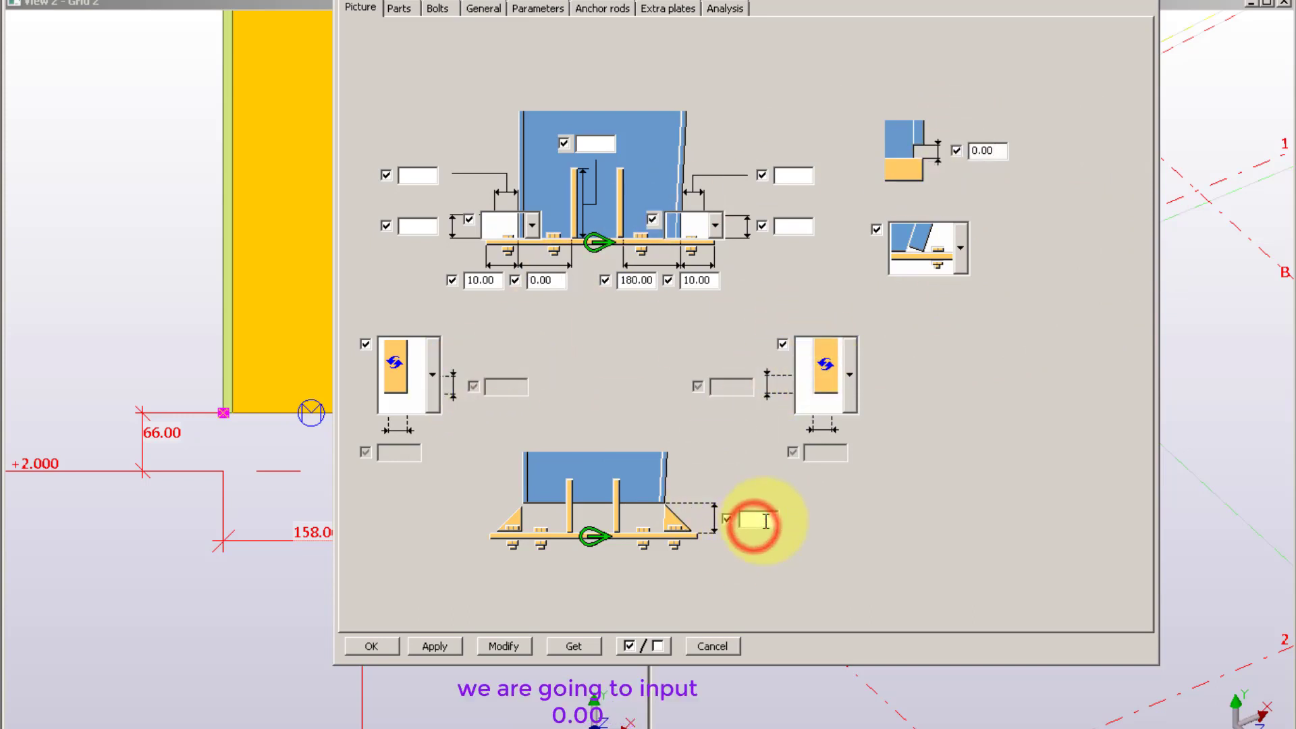
text(0)
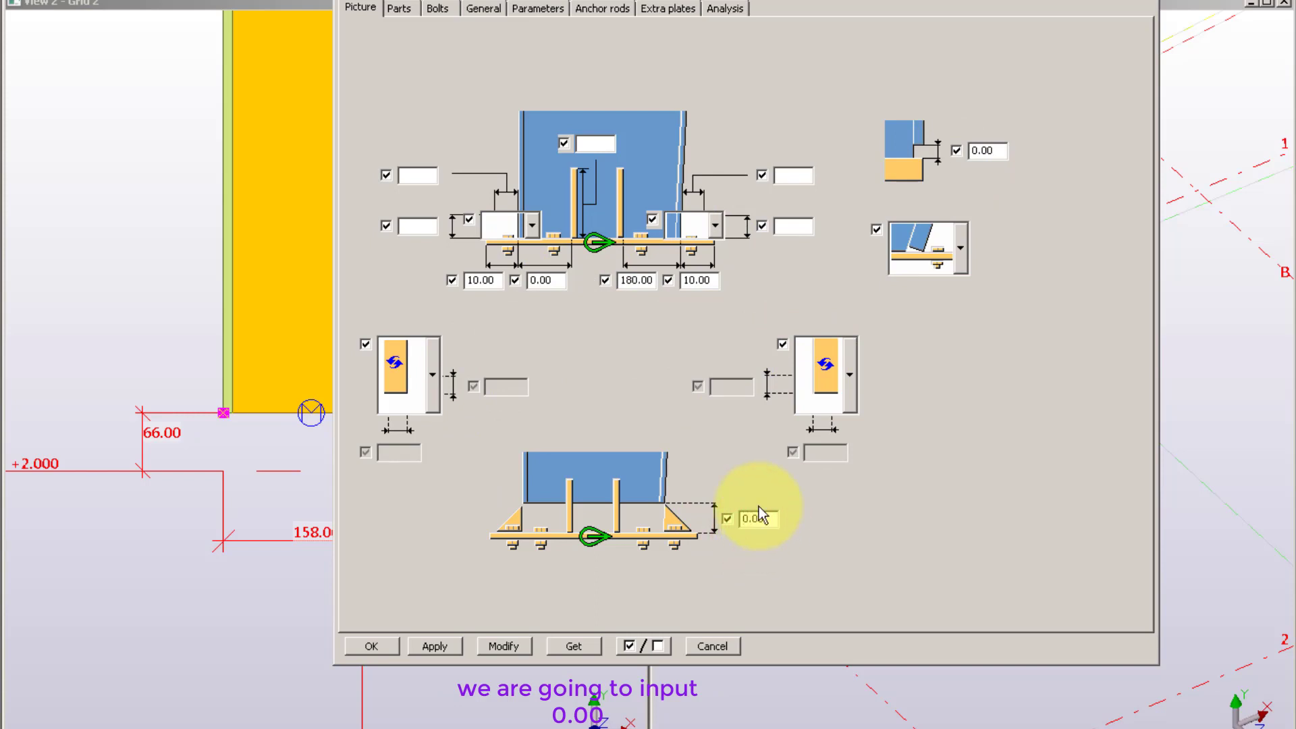
Recheck the end plate and web stiffener distances, and open the component's part settings for end plate and stiffeners
drag(495, 280, 446, 279)
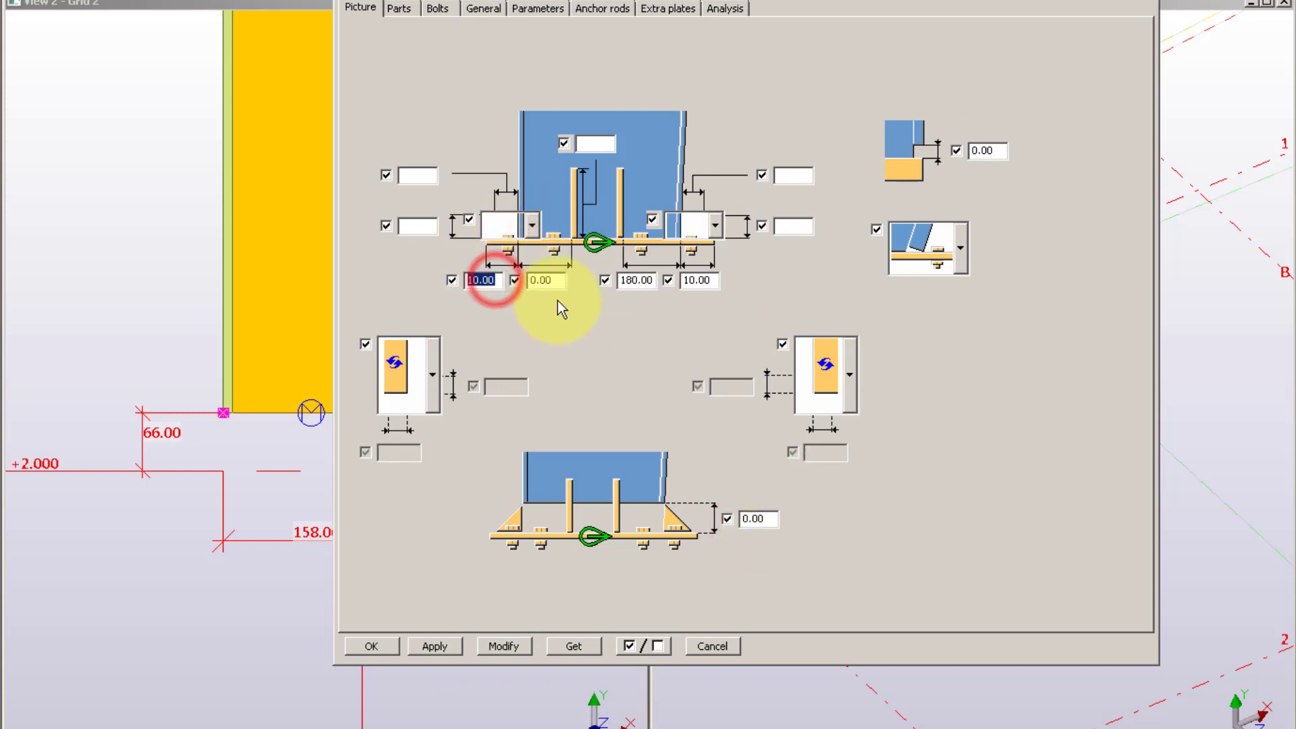
drag(550, 280, 528, 280)
click(625, 282)
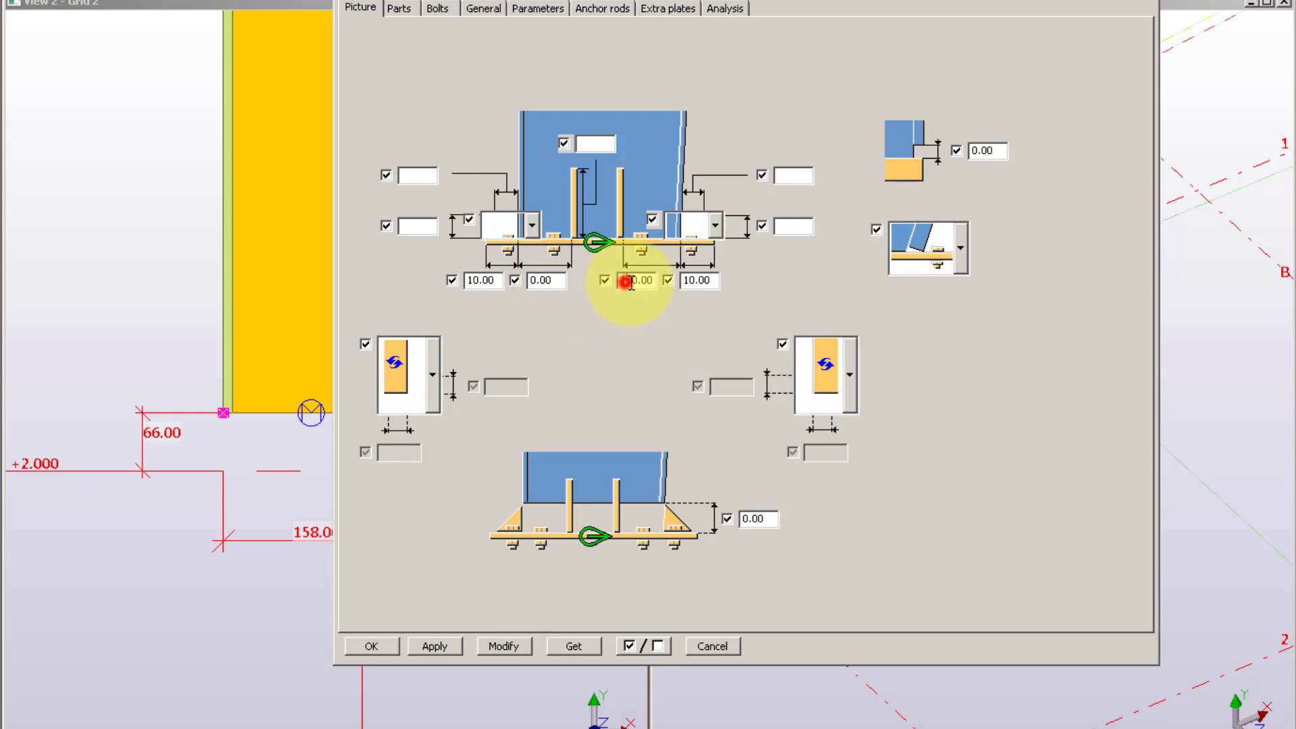
drag(651, 280, 619, 280)
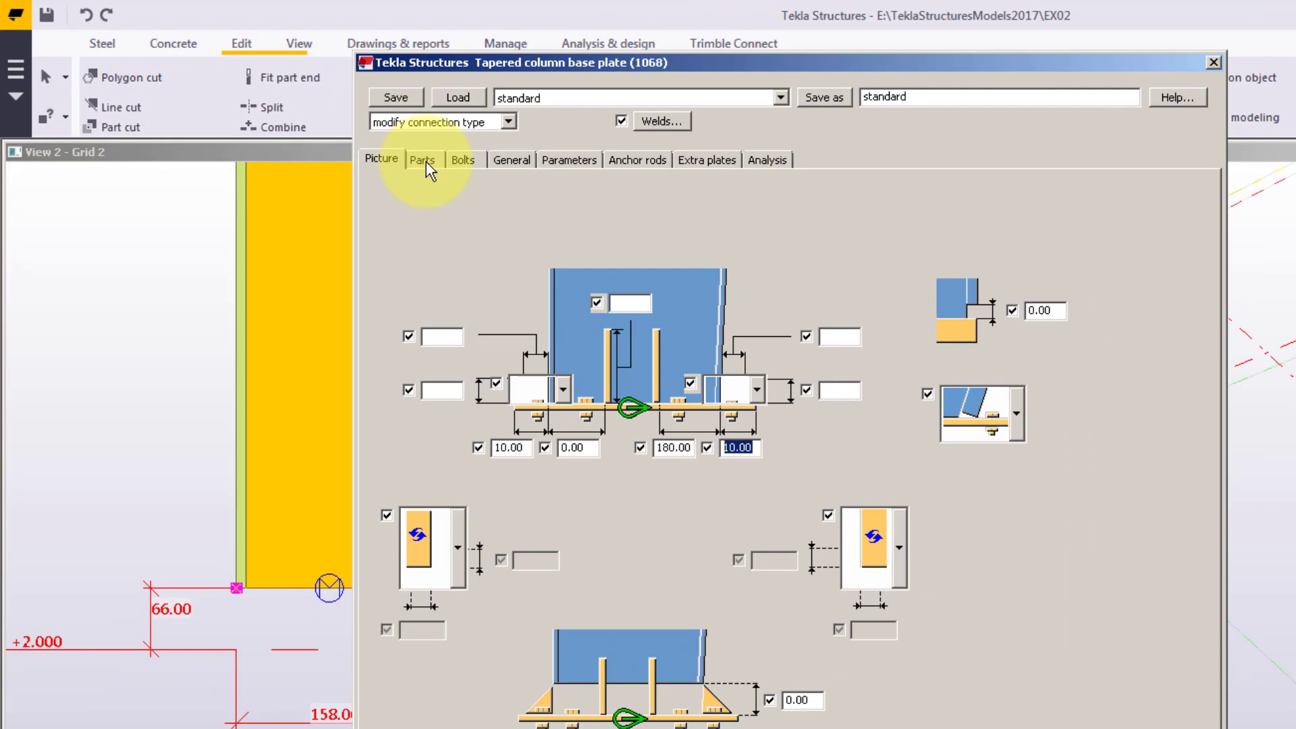
click(287, 108)
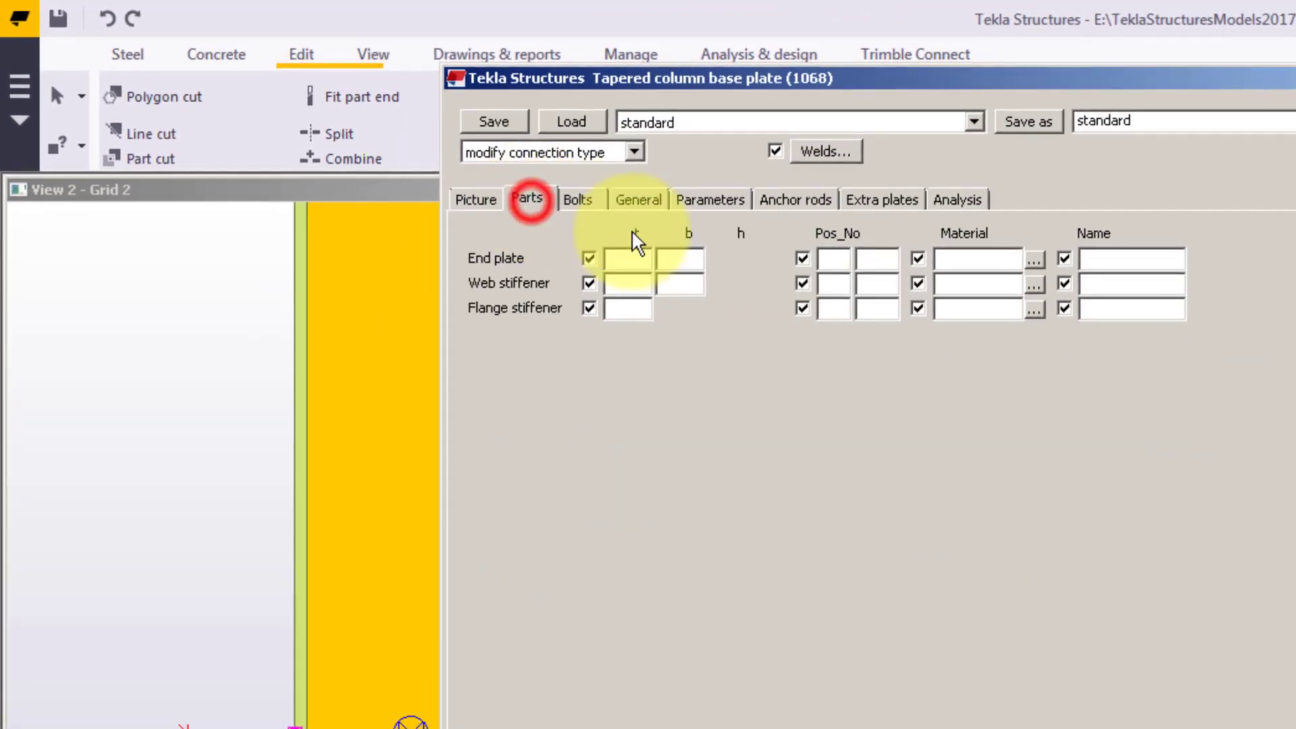
Set the end plate thickness to 16.00 and both the web stiffener and flange stiffener thicknesses to 0.00
click(622, 260)
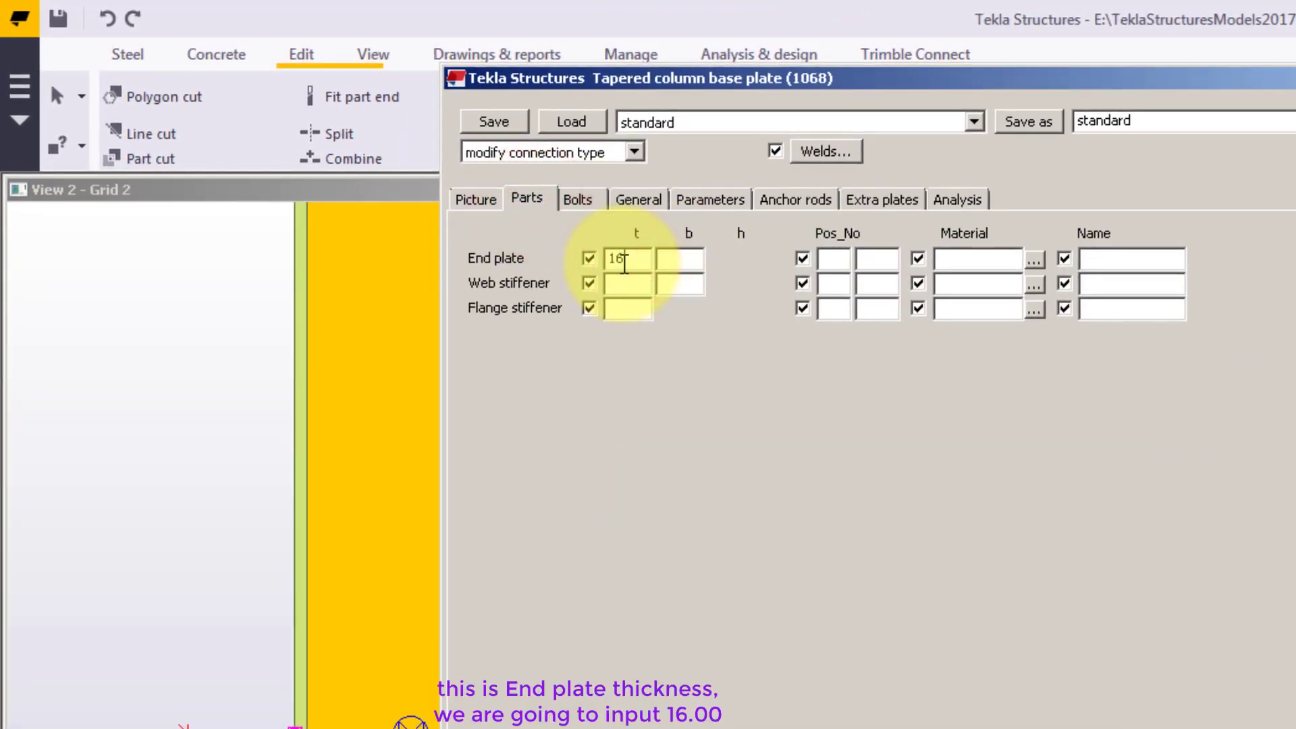
text(16.0)
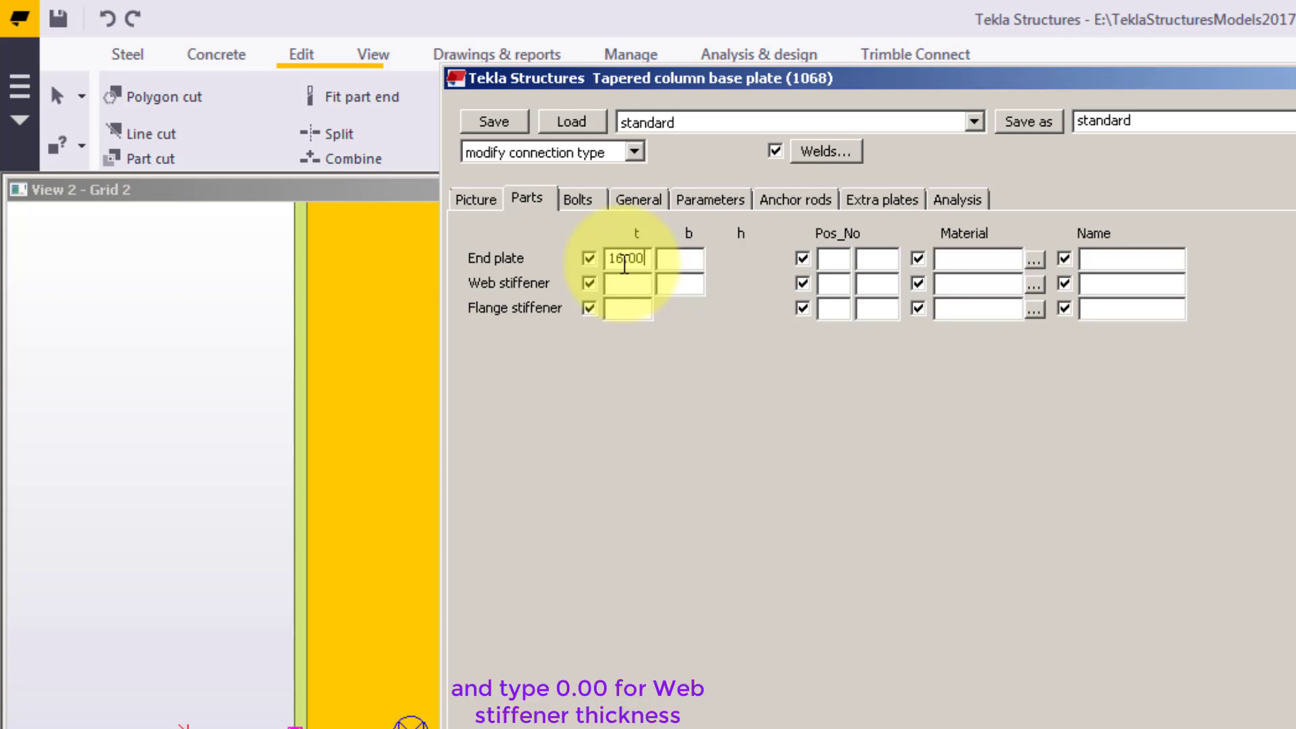
click(621, 282)
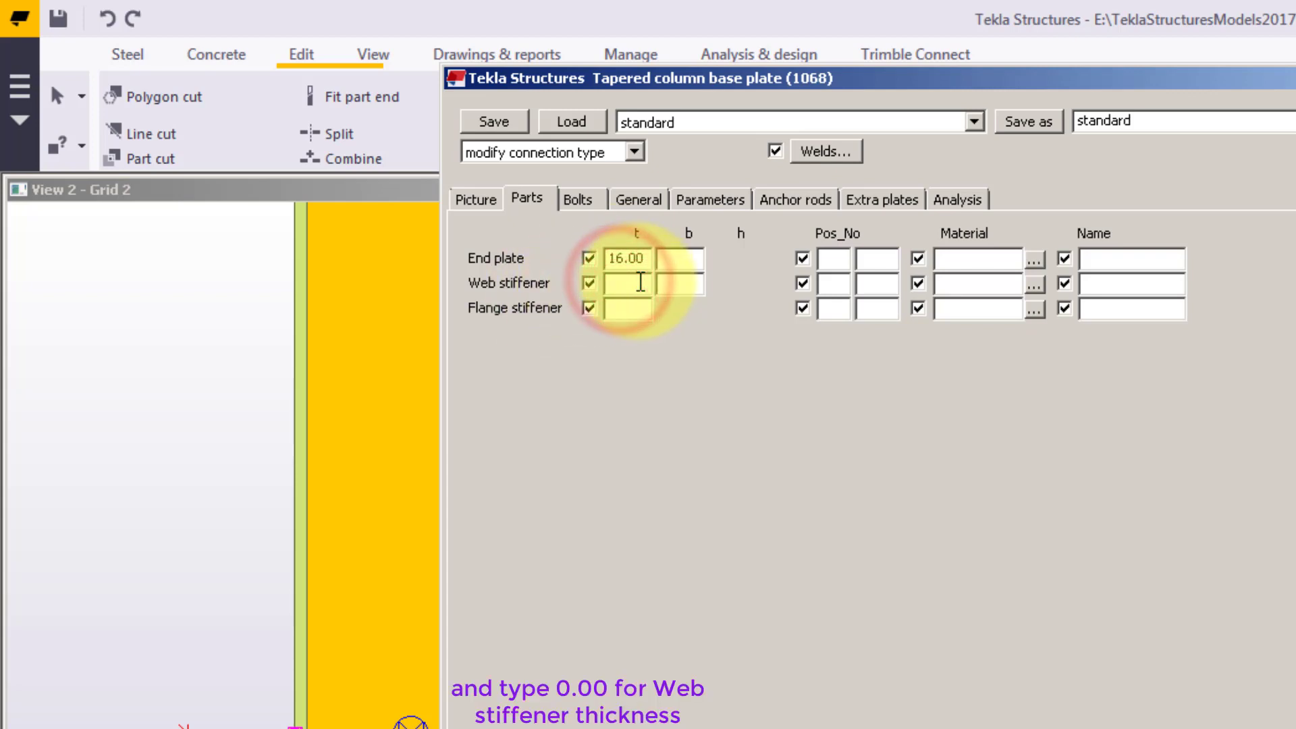
text(0.00)
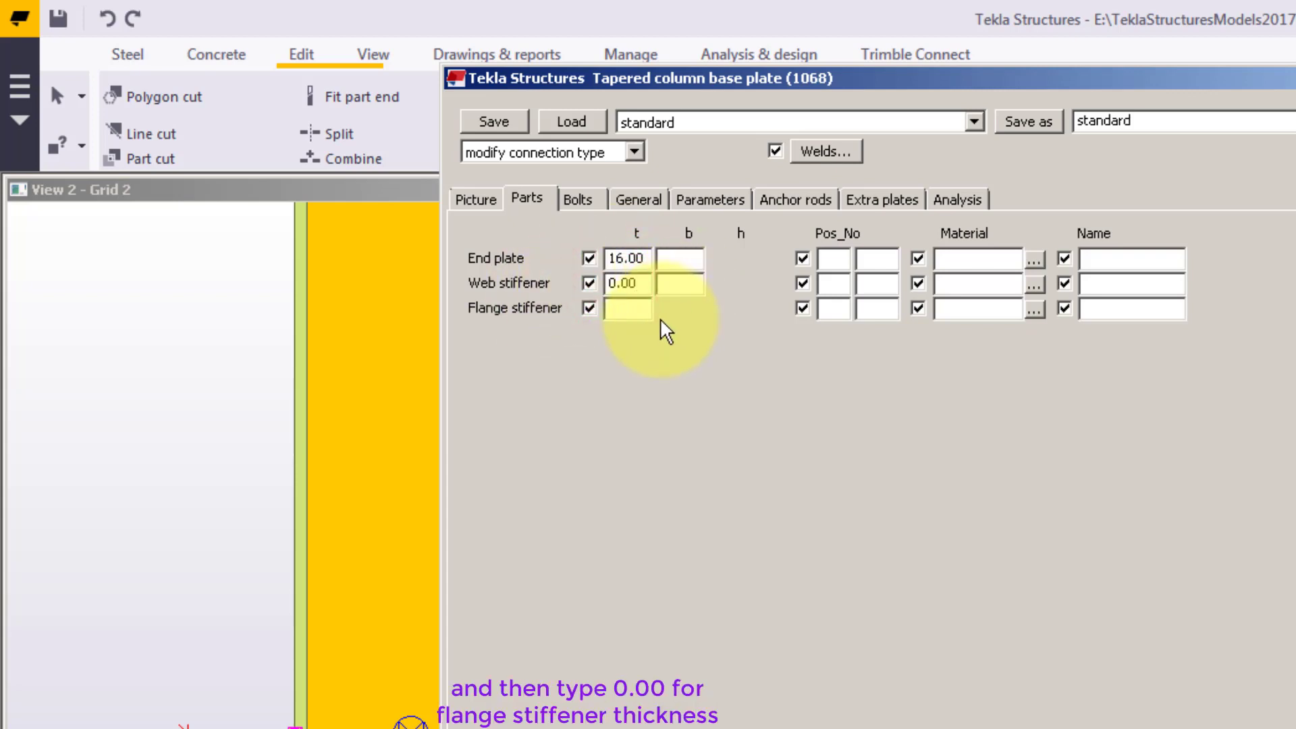
click(642, 310)
text(0.00)
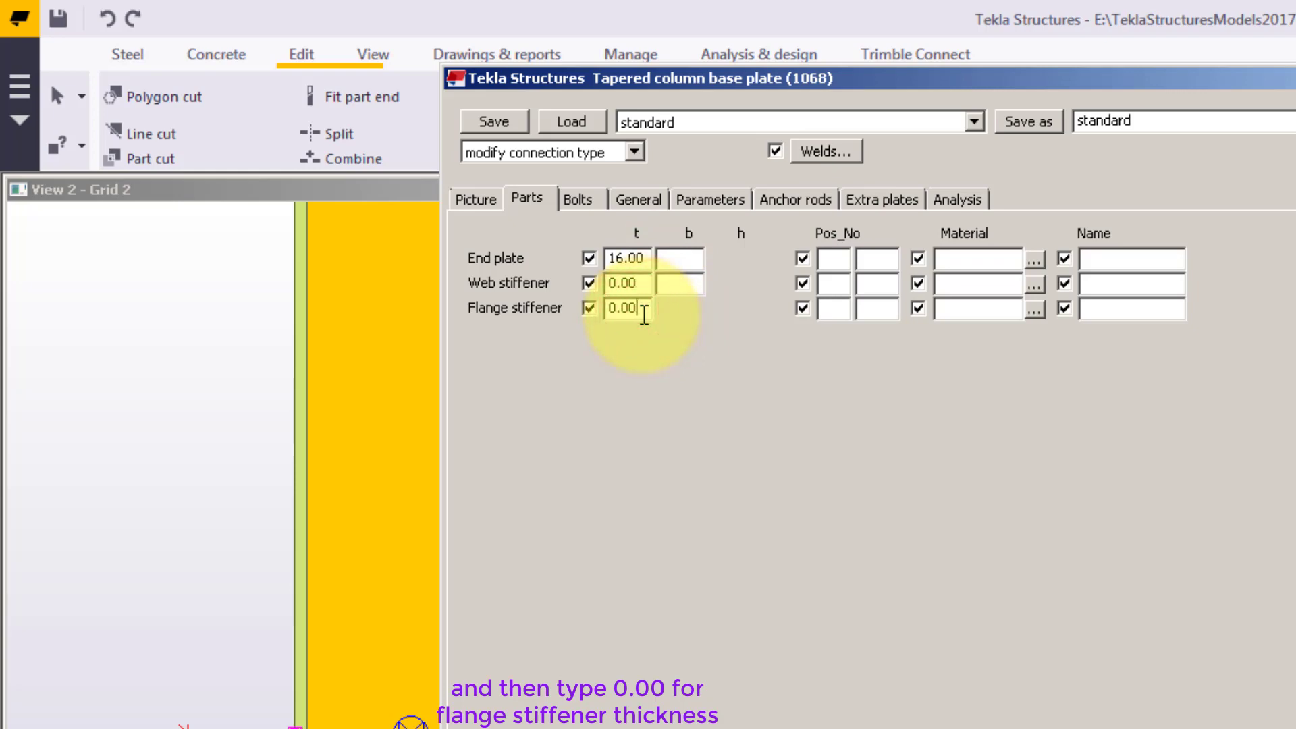
Set the end plate width to 185.00 and the web stiffener width to 100.00
click(696, 265)
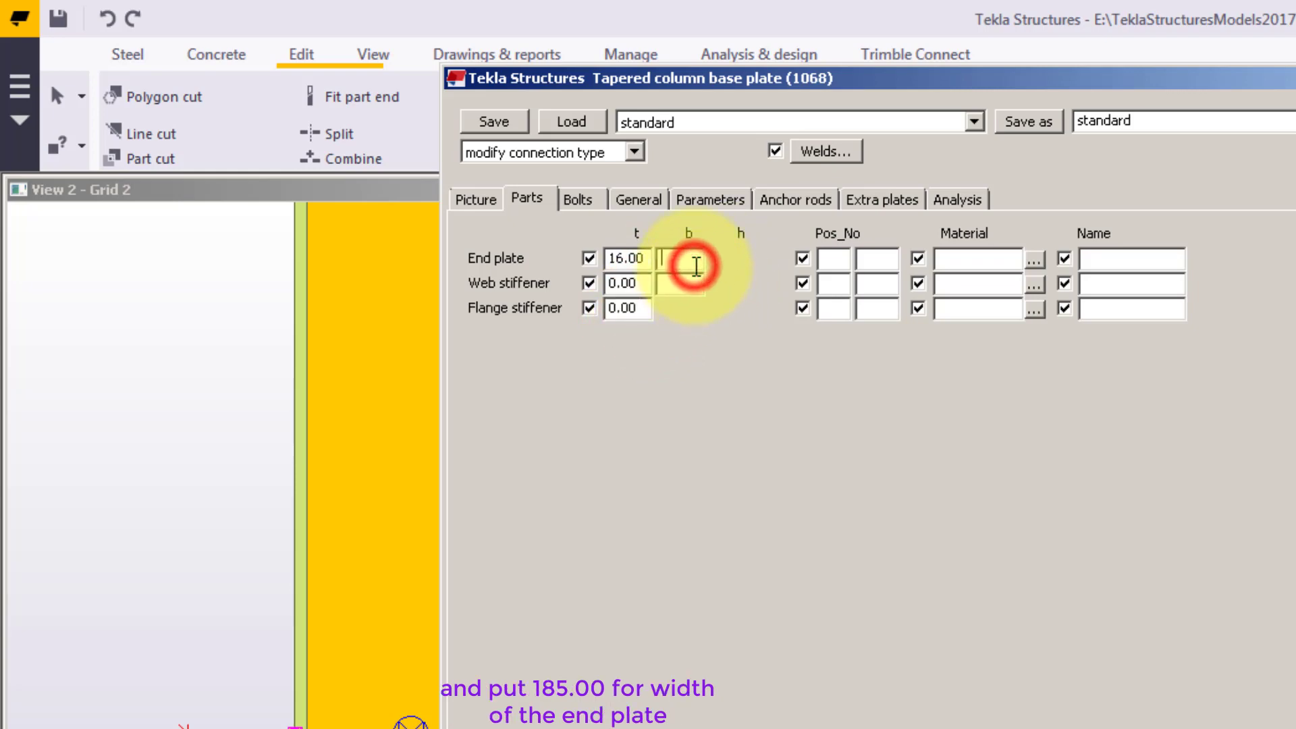
text(185)
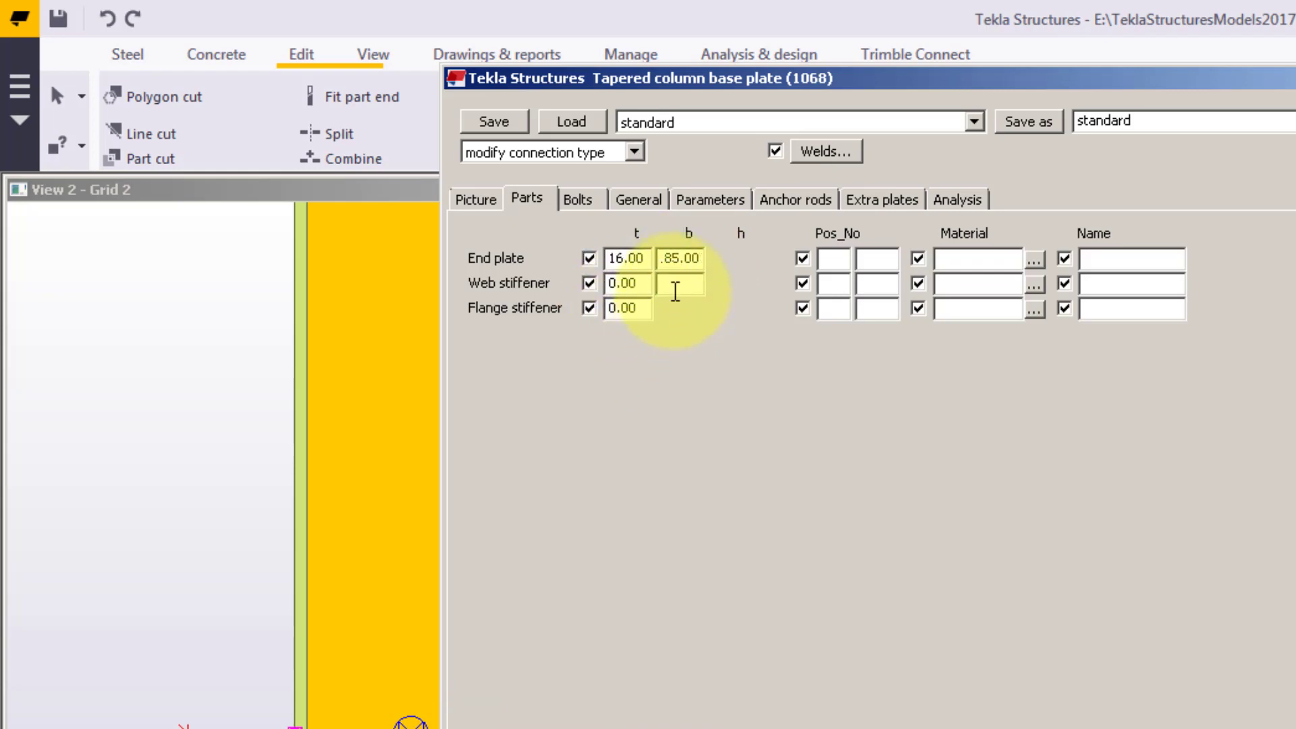
click(674, 283)
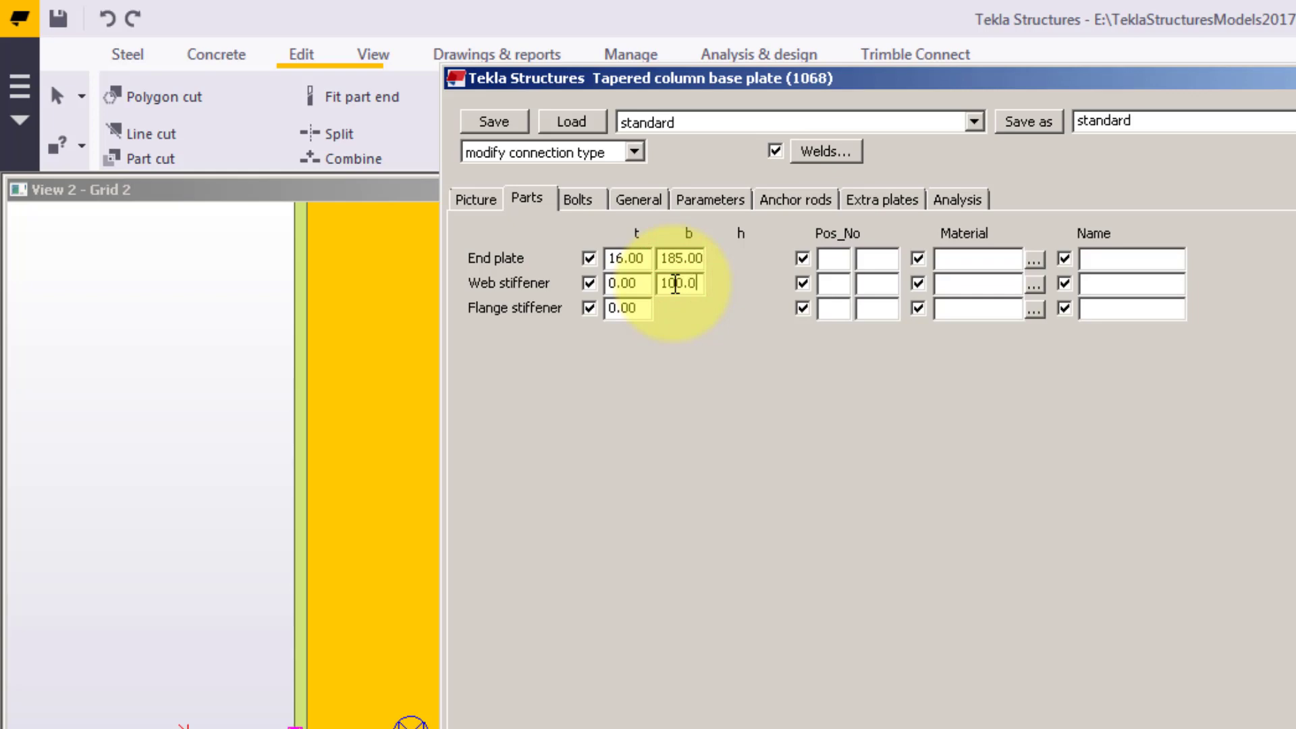
text(100.00)
double_click(689, 285)
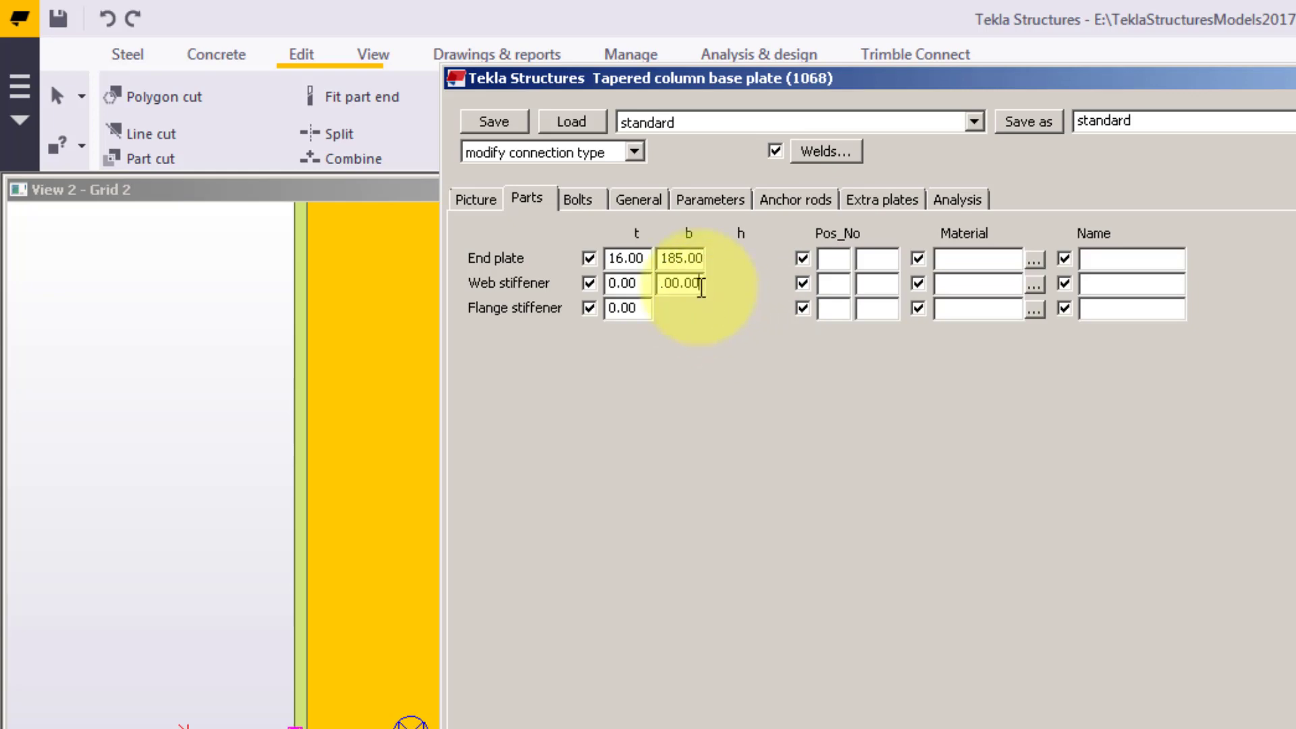
double_click(699, 283)
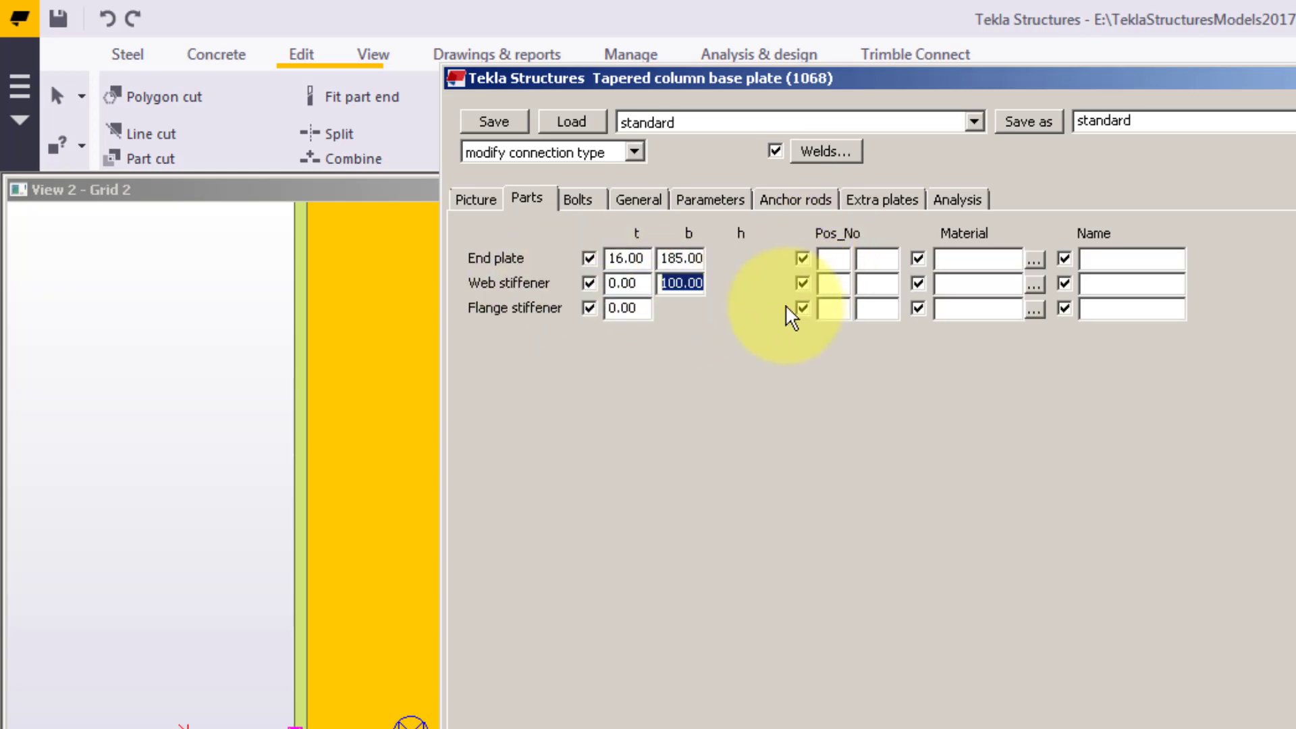
click(675, 284)
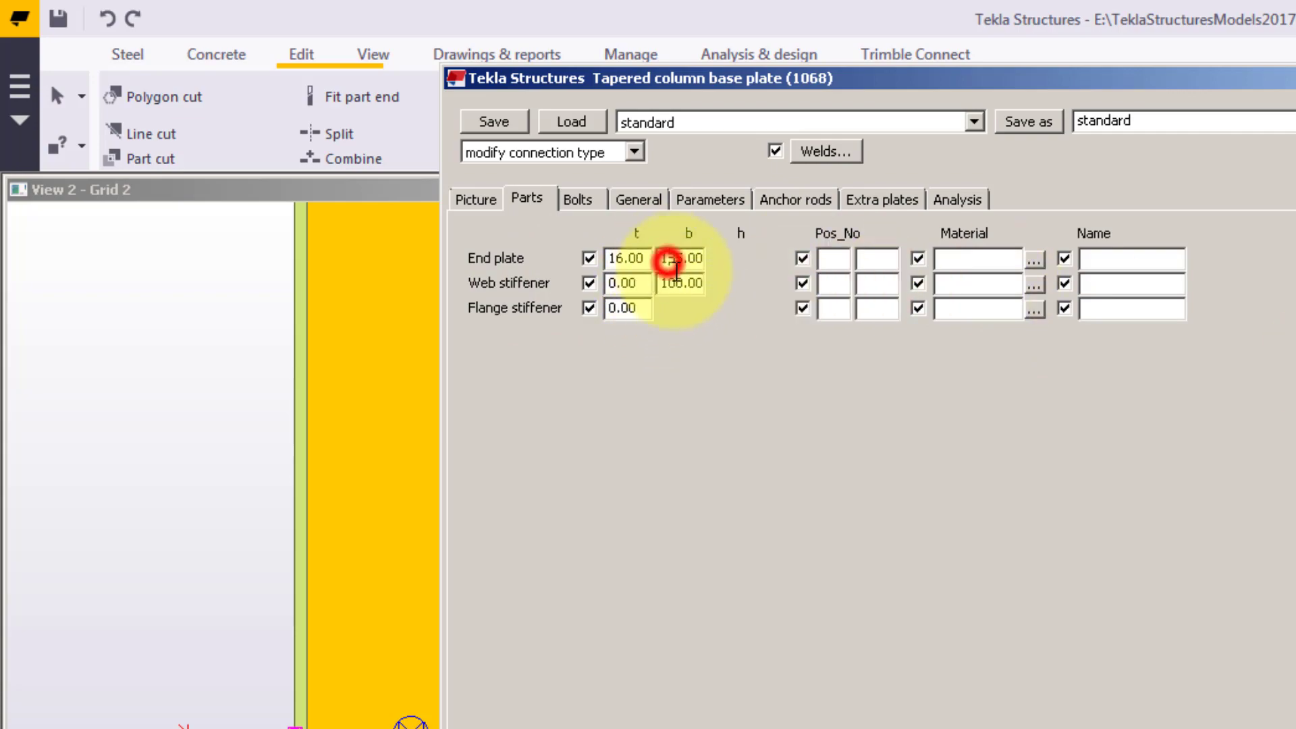
Set the position number prefix to C for the end plate and K for both stiffeners, with start number 1 for all three parts
click(836, 257)
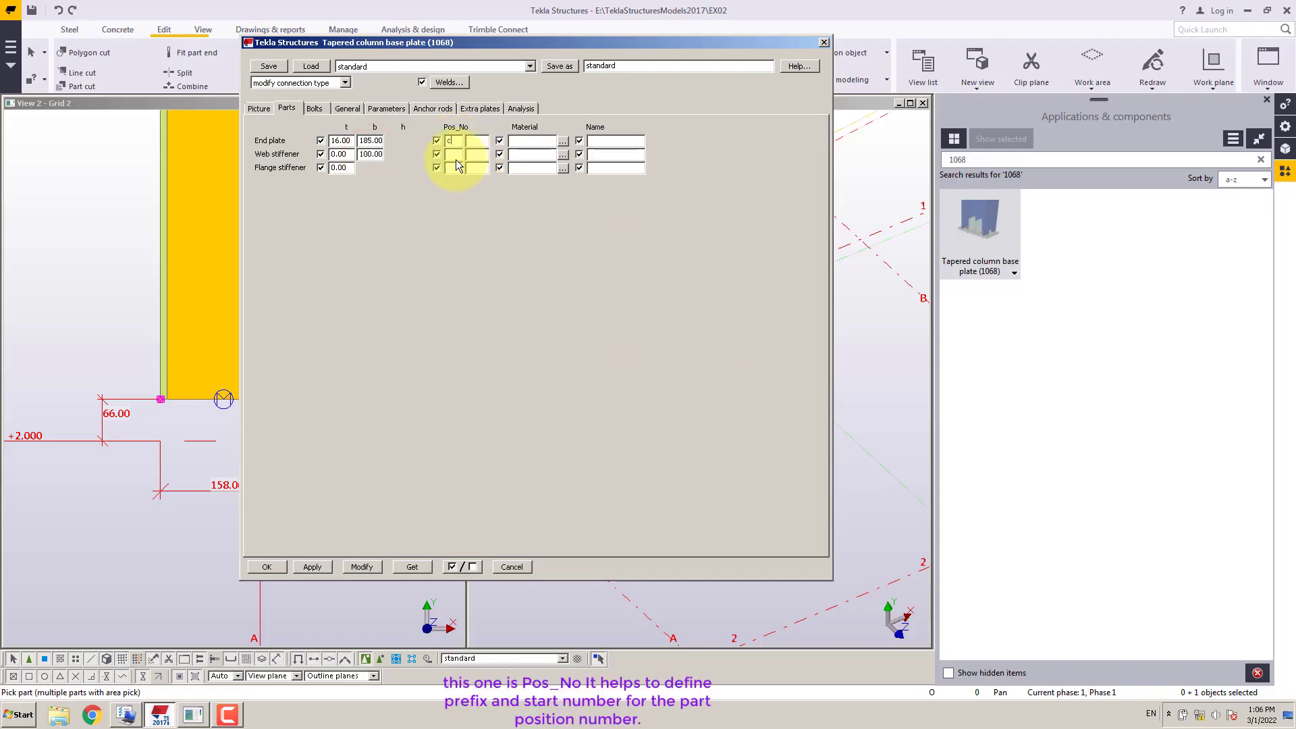
text(a)
click(458, 155)
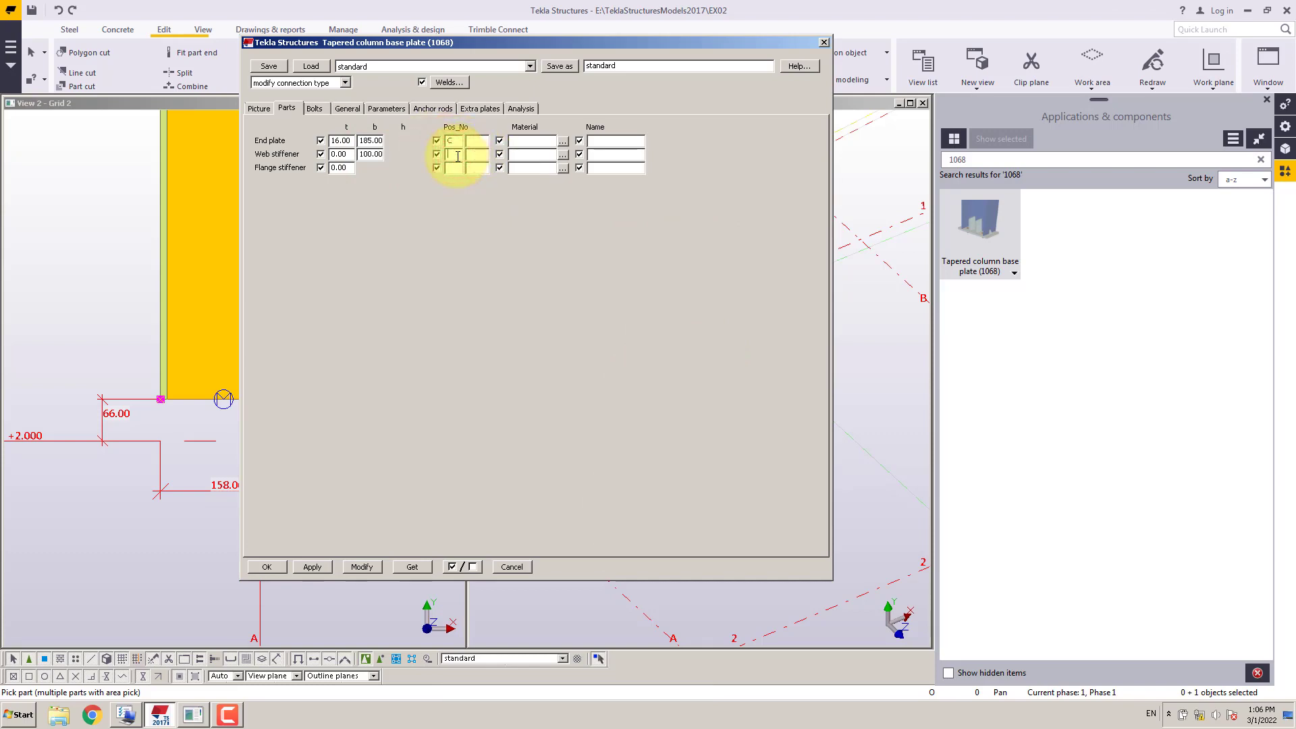
click(456, 169)
text(K)
text(1)
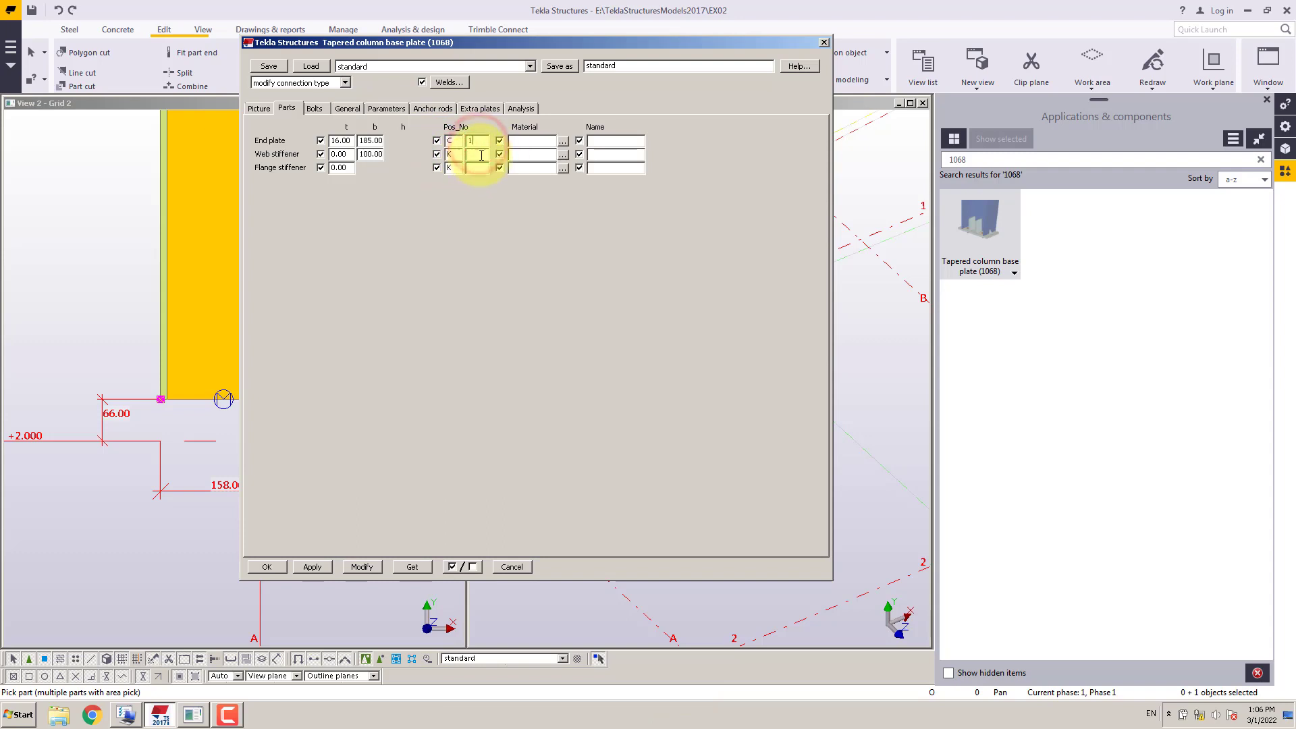
click(478, 154)
text(1)
click(478, 168)
text(1)
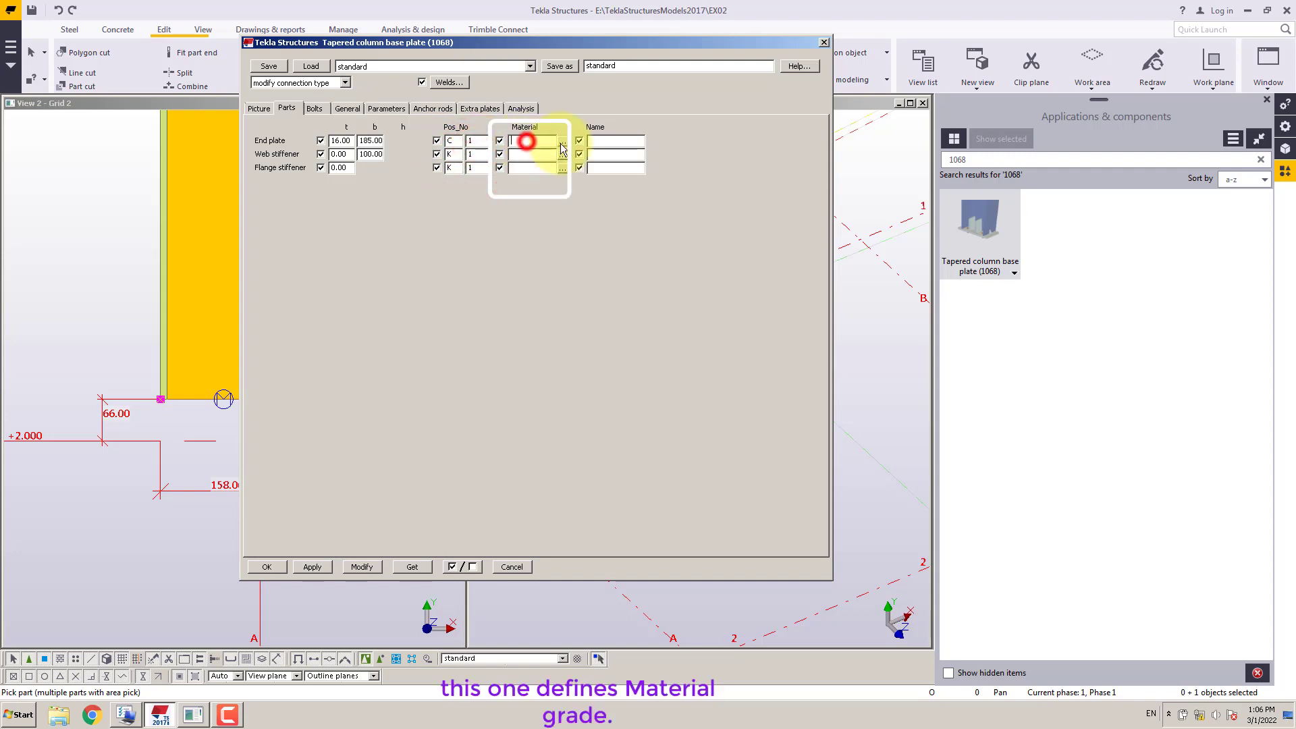
Assign material grade Q345B from the steel catalog to the end plate, web stiffener and flange stiffener
click(563, 141)
click(90, 194)
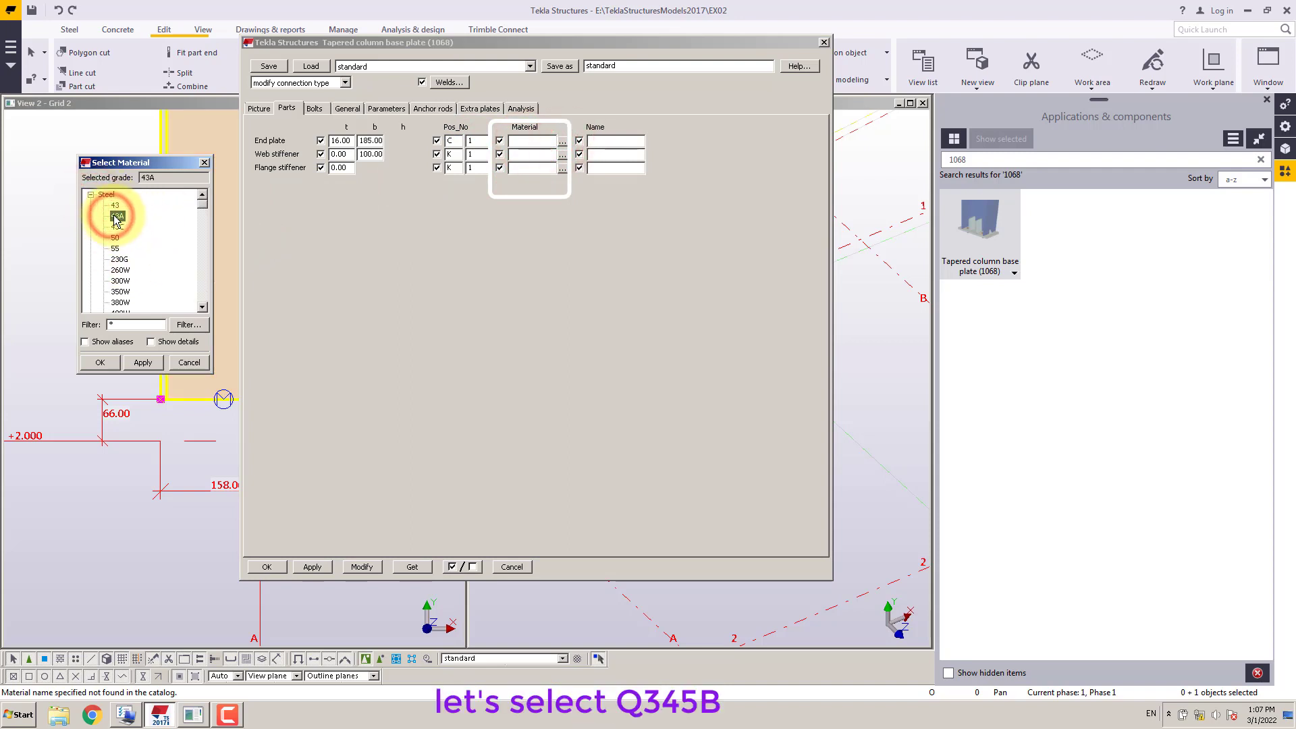
scroll(111, 230, down, 10)
click(128, 302)
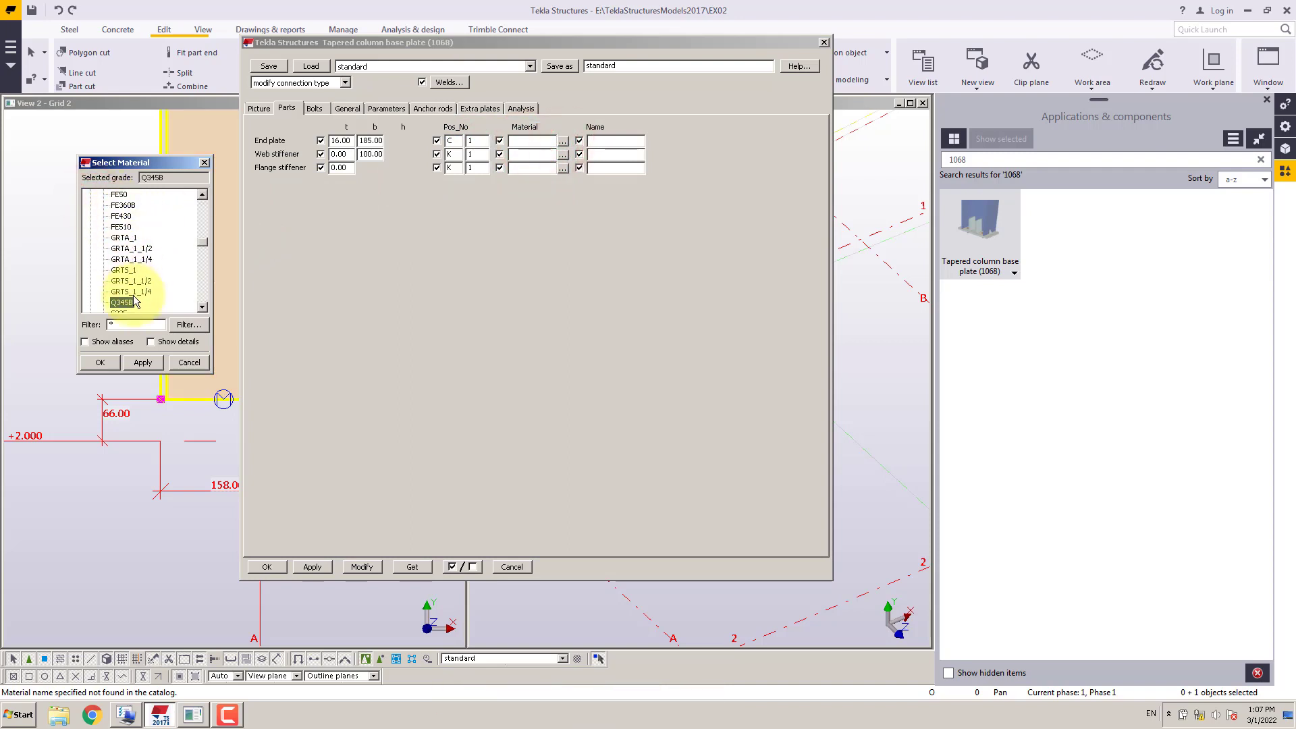
click(121, 362)
double_click(525, 140)
key(ctrl+c)
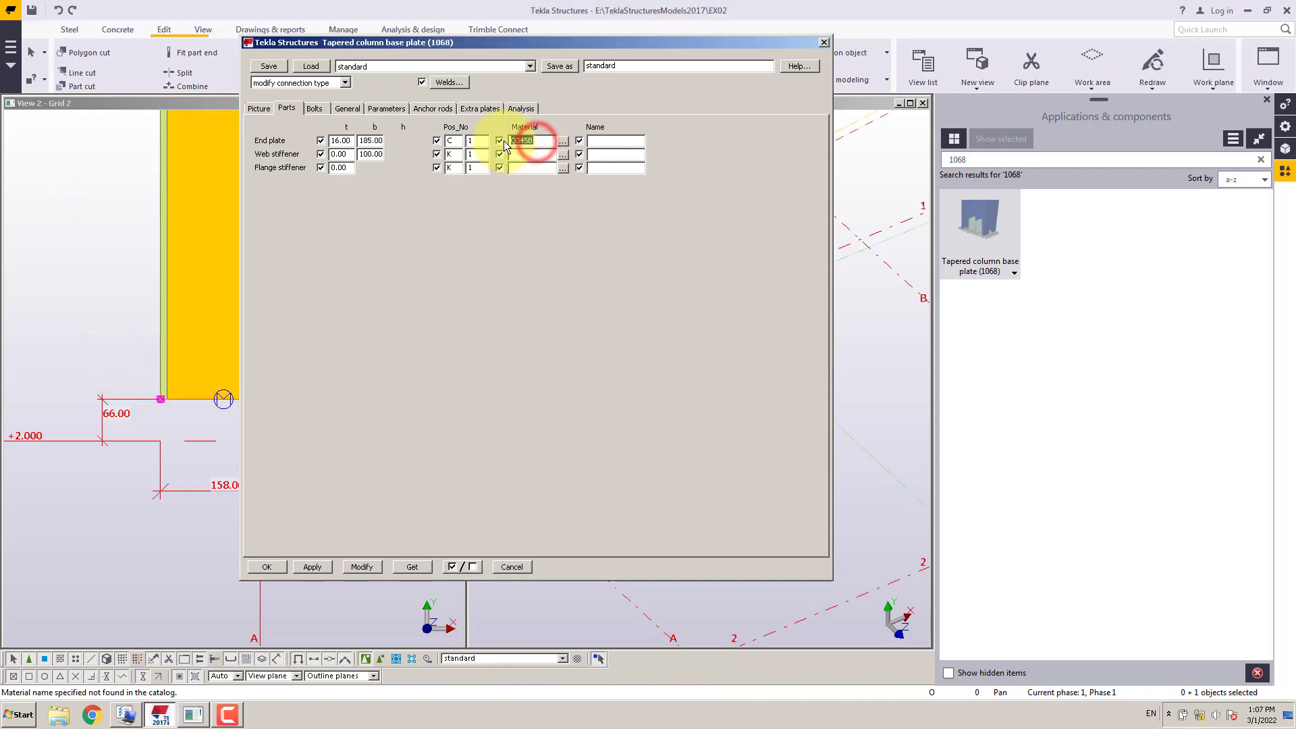
click(522, 168)
key(ctrl+v)
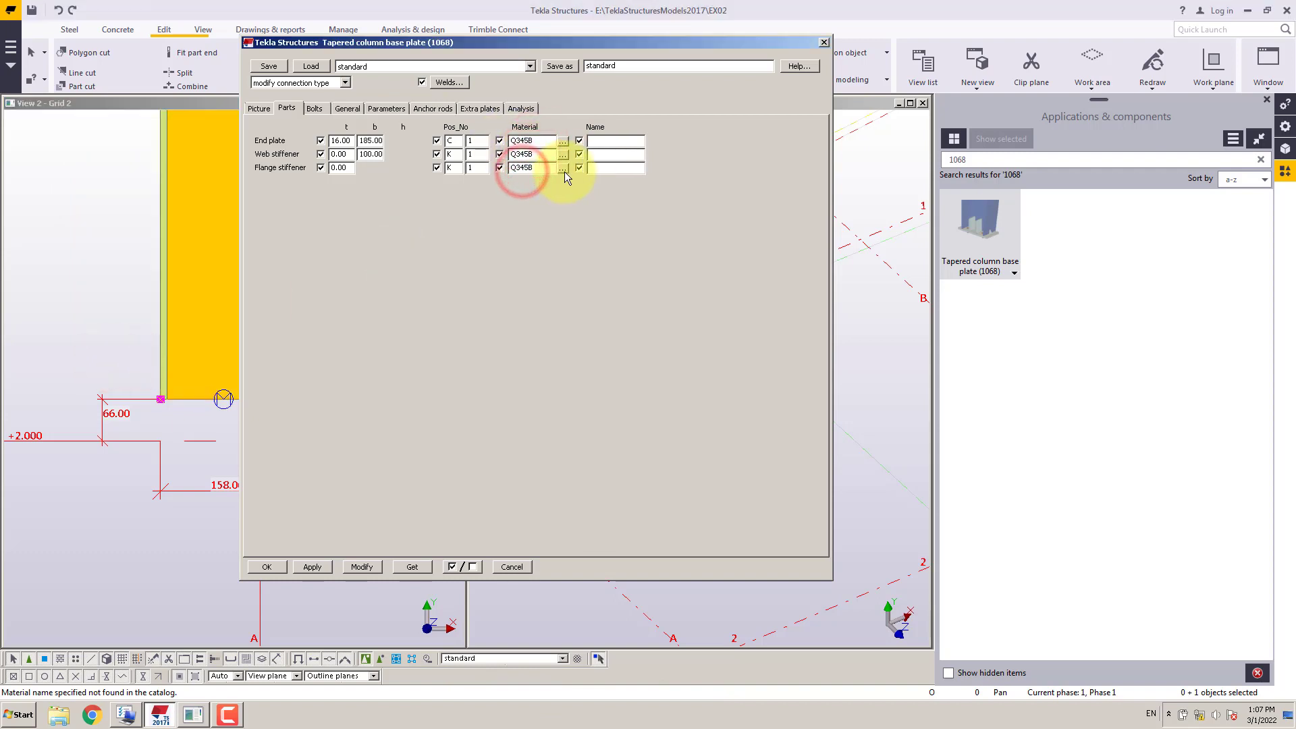
Name the end plate BASE PLATE and both the web stiffener and flange stiffener STIFF
click(607, 141)
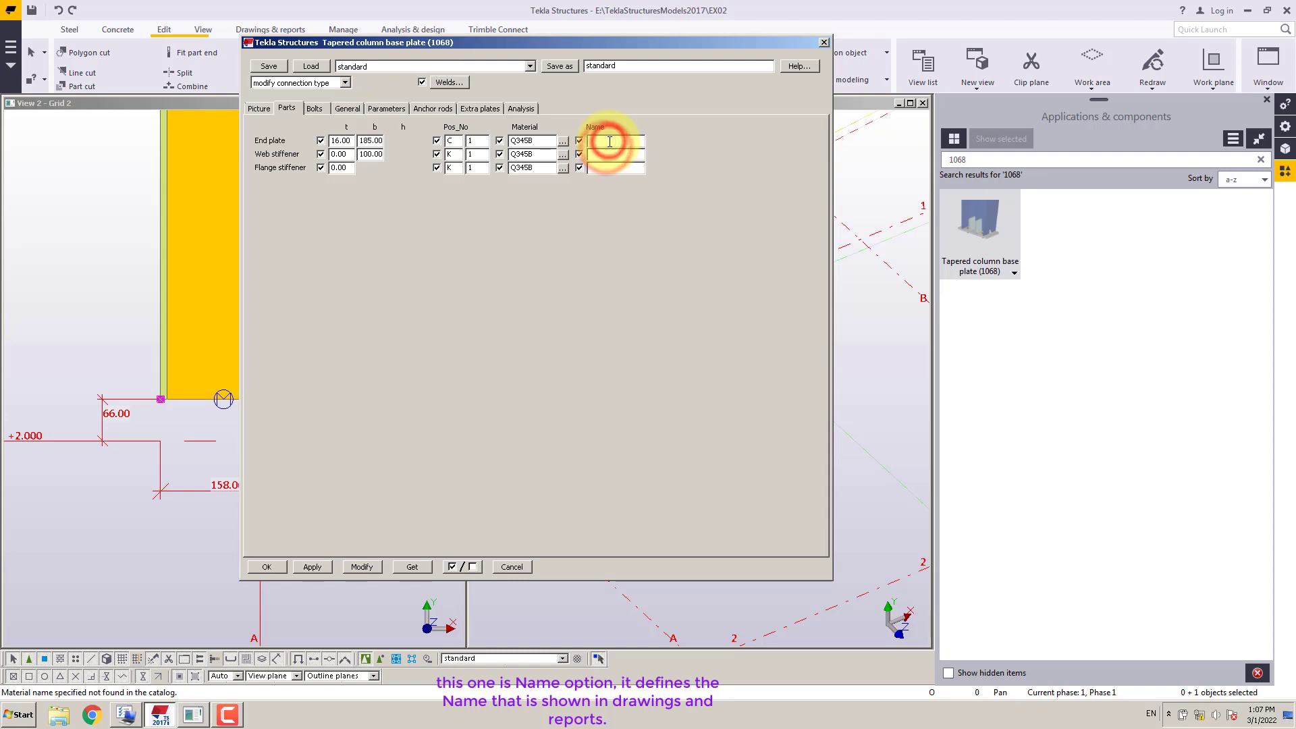
text(BASE PLATE)
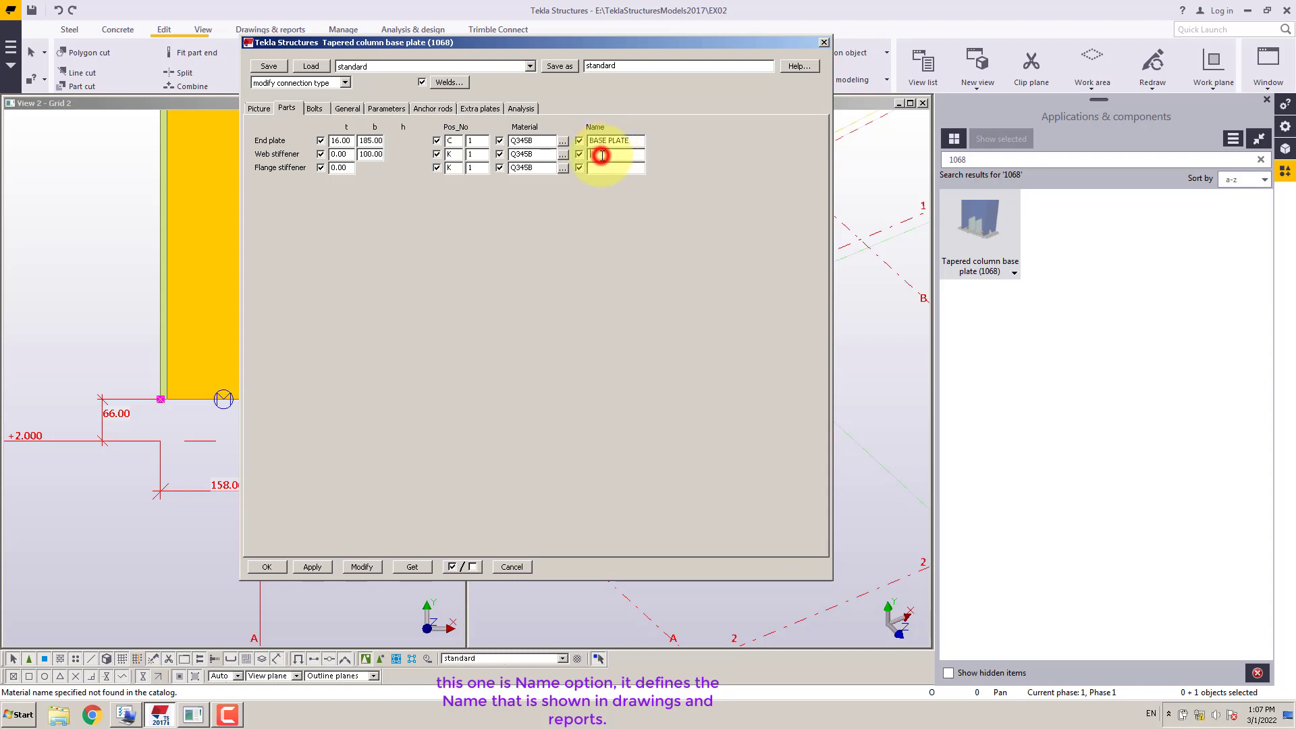
text(STIFF)
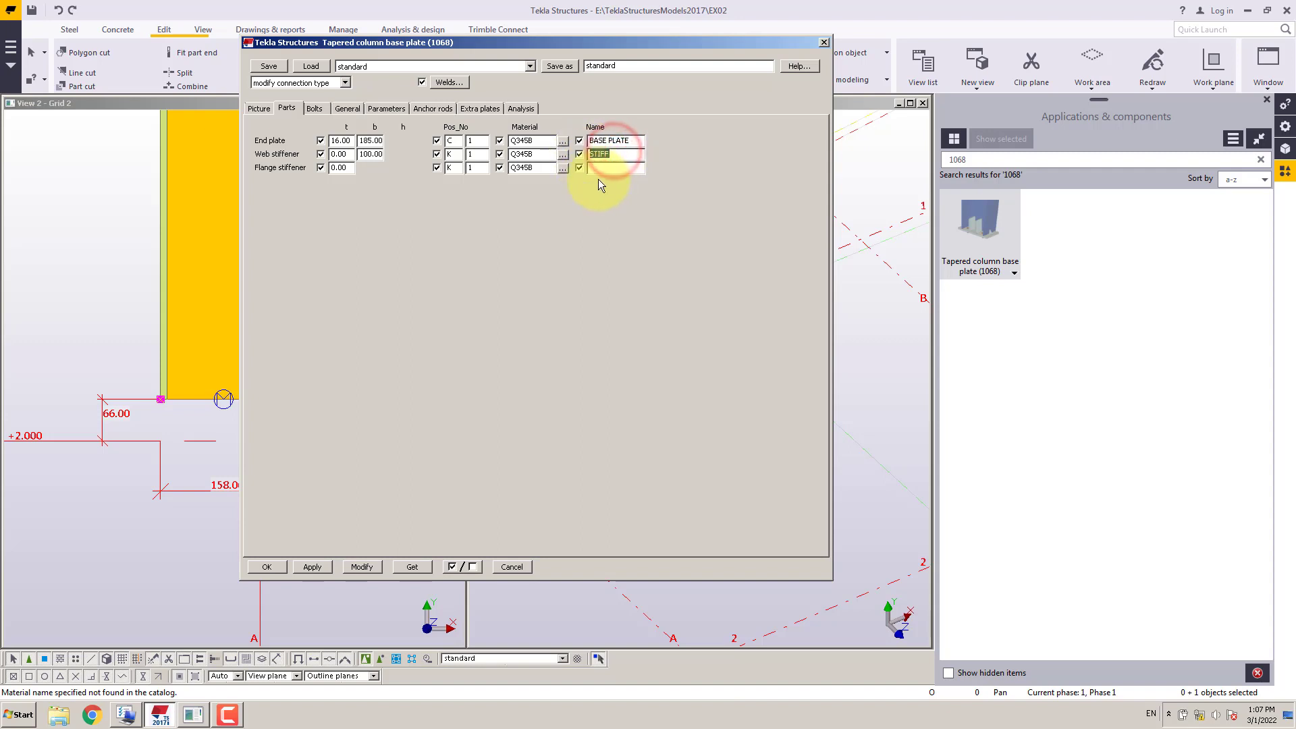
click(602, 168)
text(STIFF)
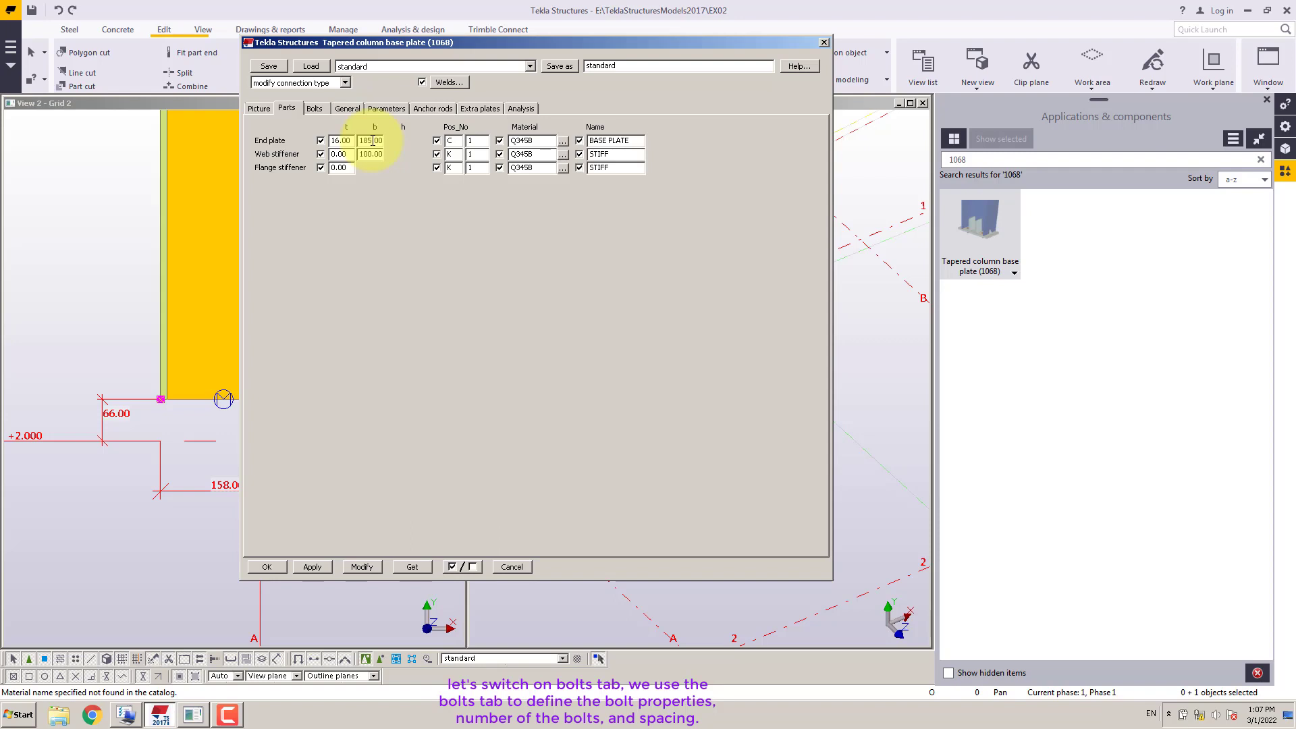
In the component's bolt settings, set bolt size 20, bolt standard 8.8FIRE and tolerance 6.00
click(315, 108)
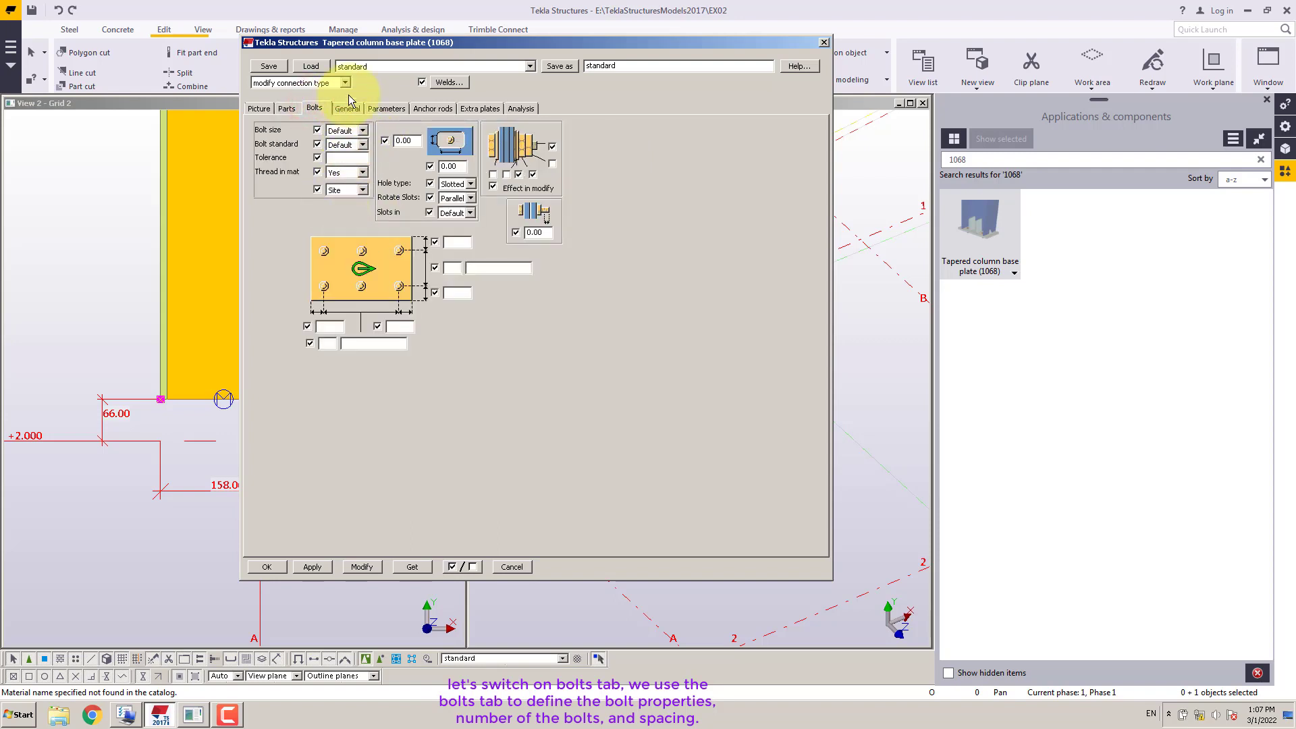
click(363, 130)
click(335, 188)
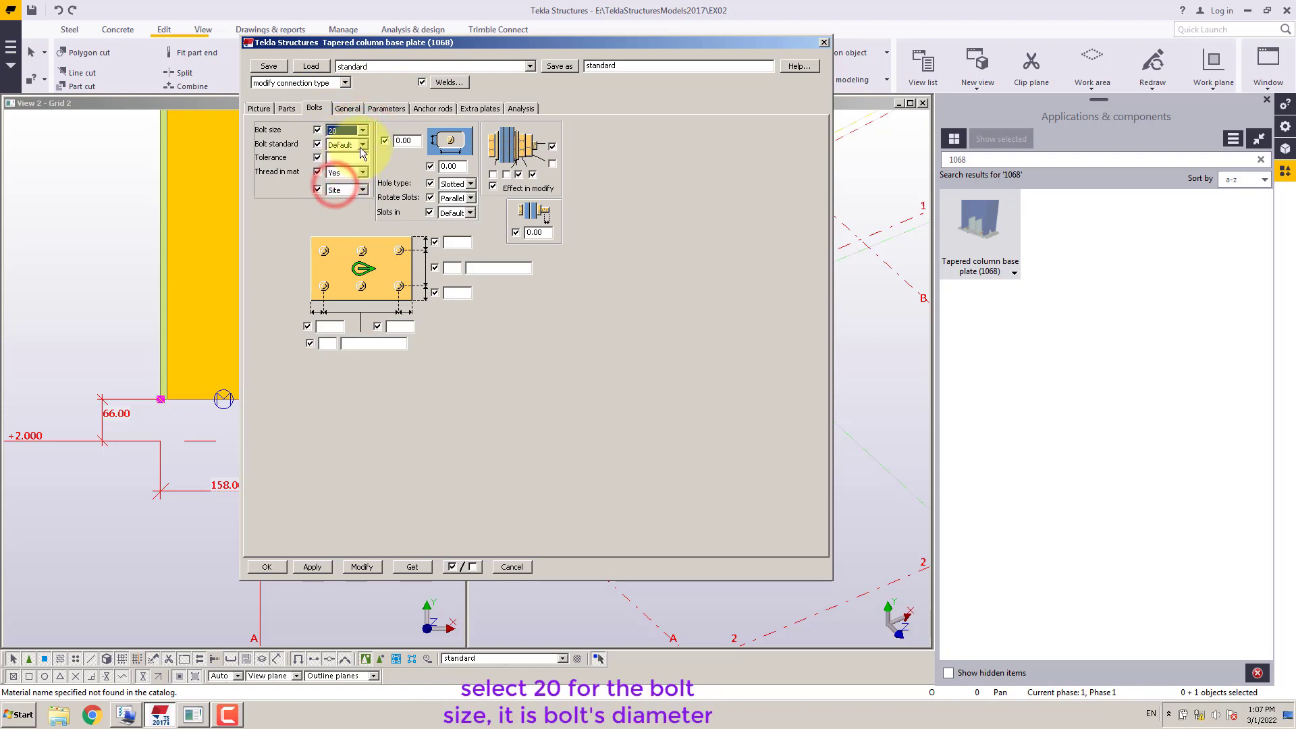
click(363, 145)
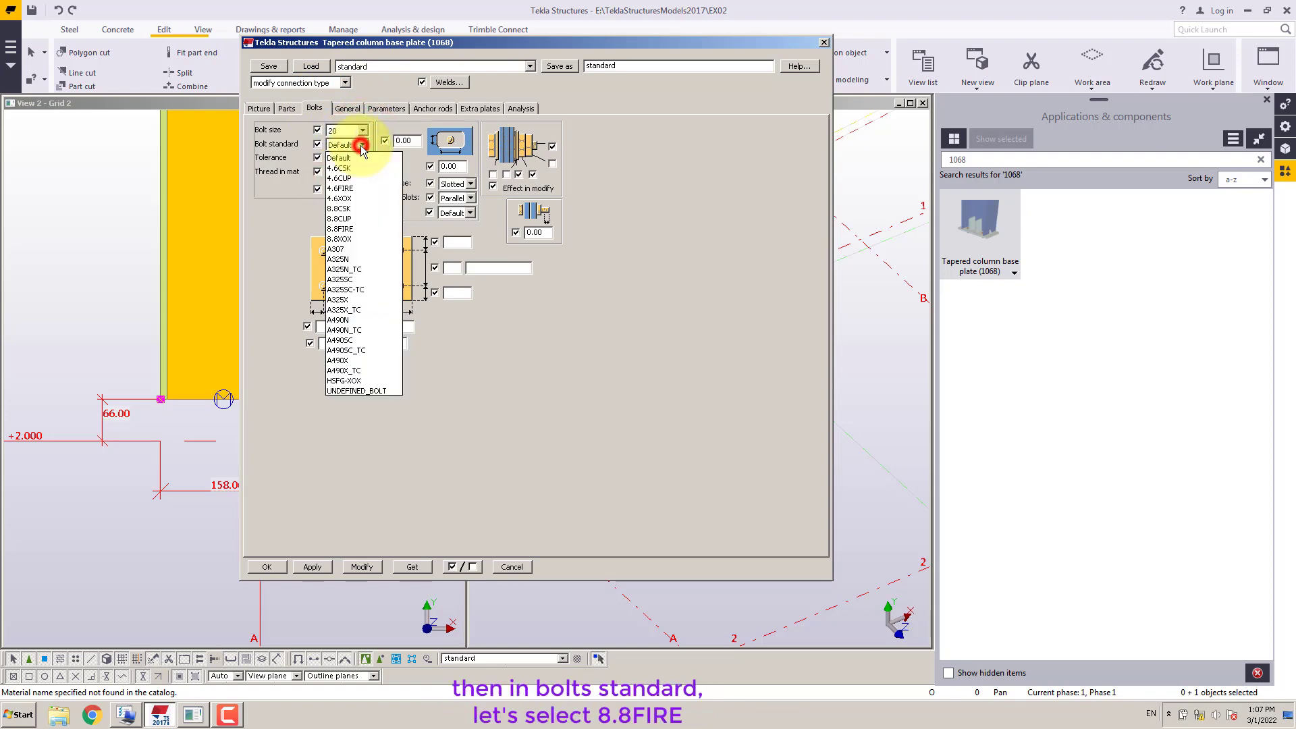
click(354, 229)
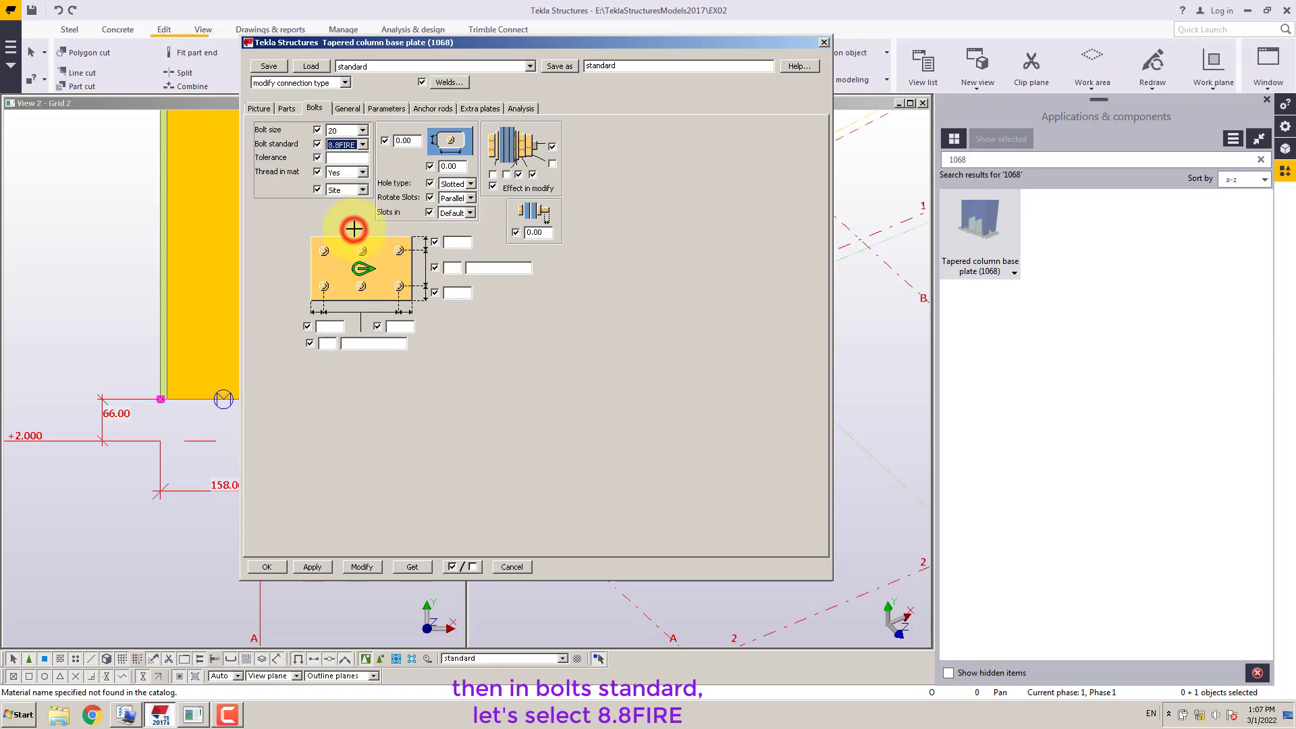
click(346, 160)
text(6.)
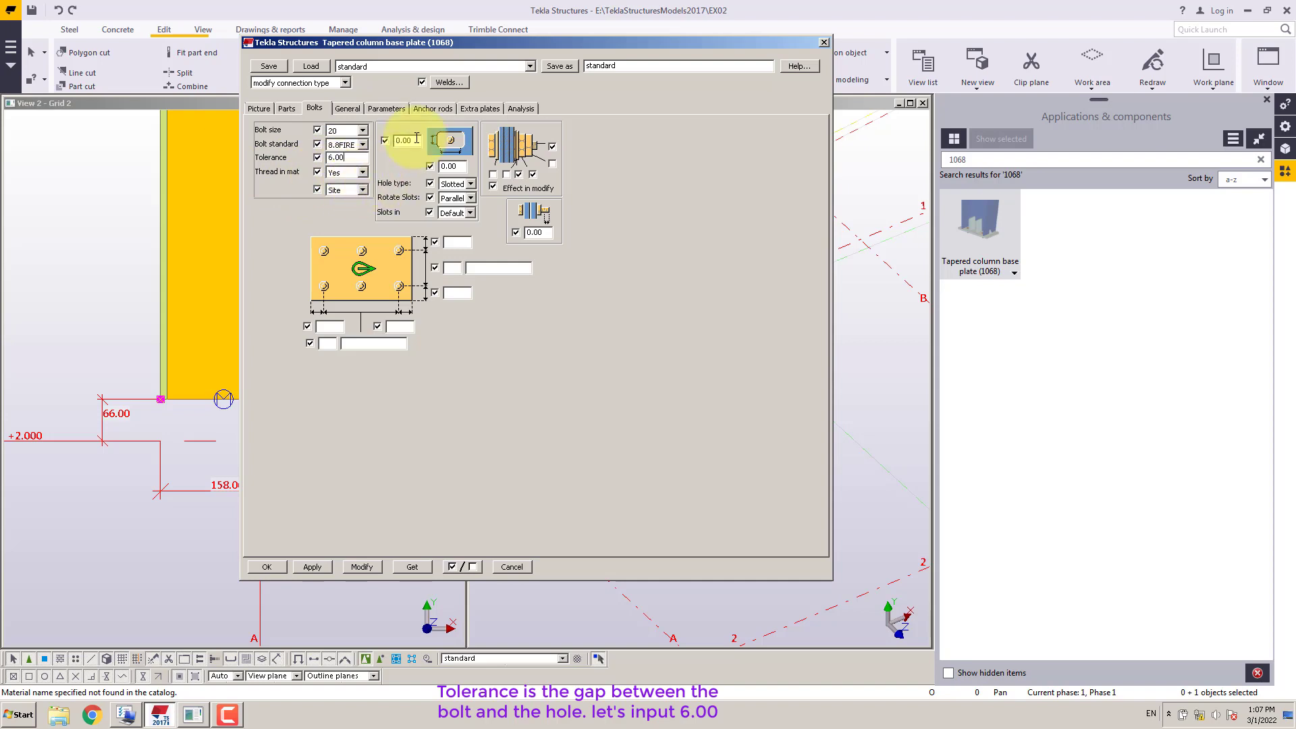
Choose the Slotted hole type and Parallel slot rotation for the base plate bolts
double_click(451, 167)
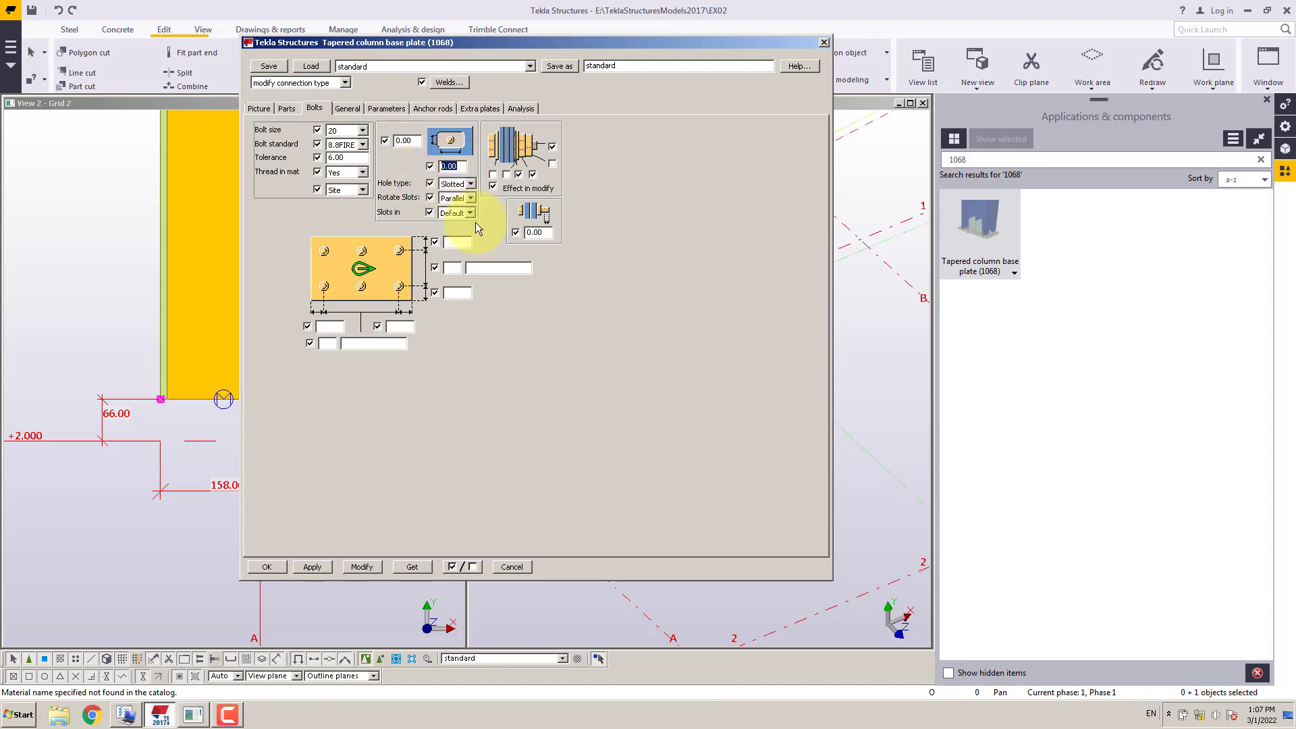
click(471, 184)
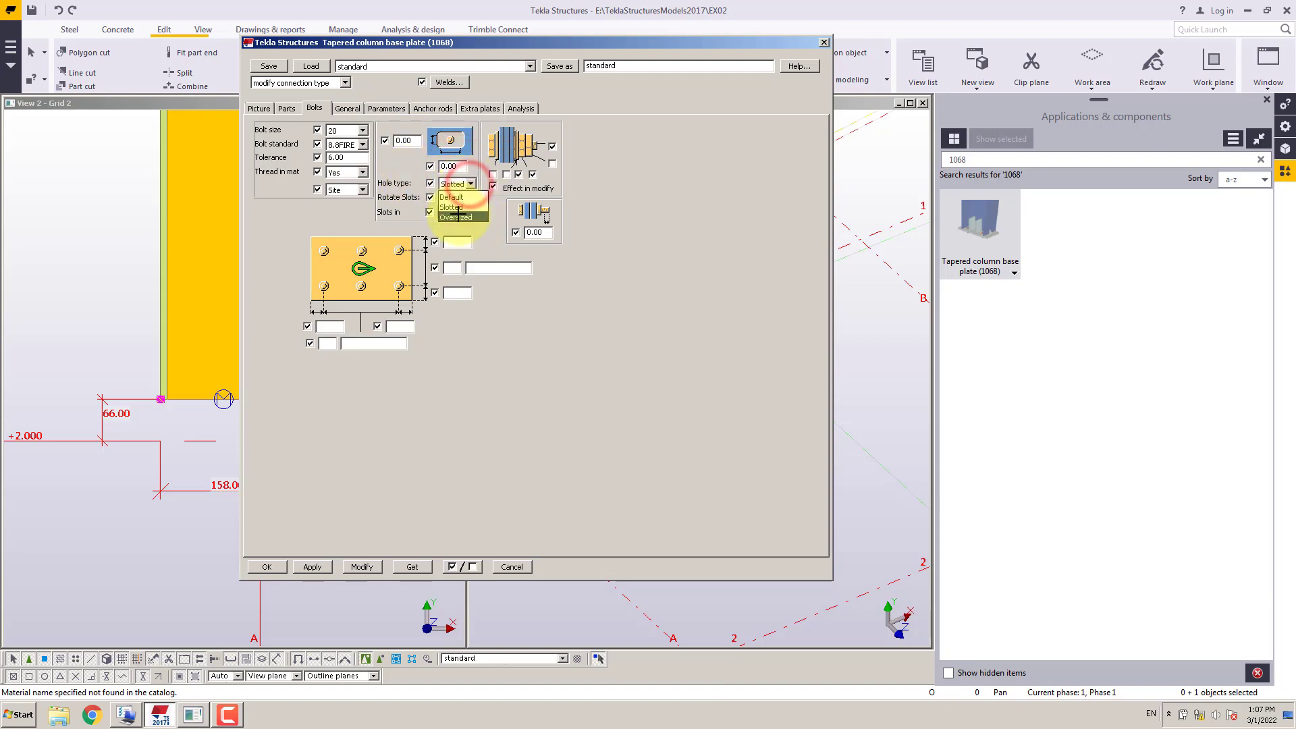
click(471, 206)
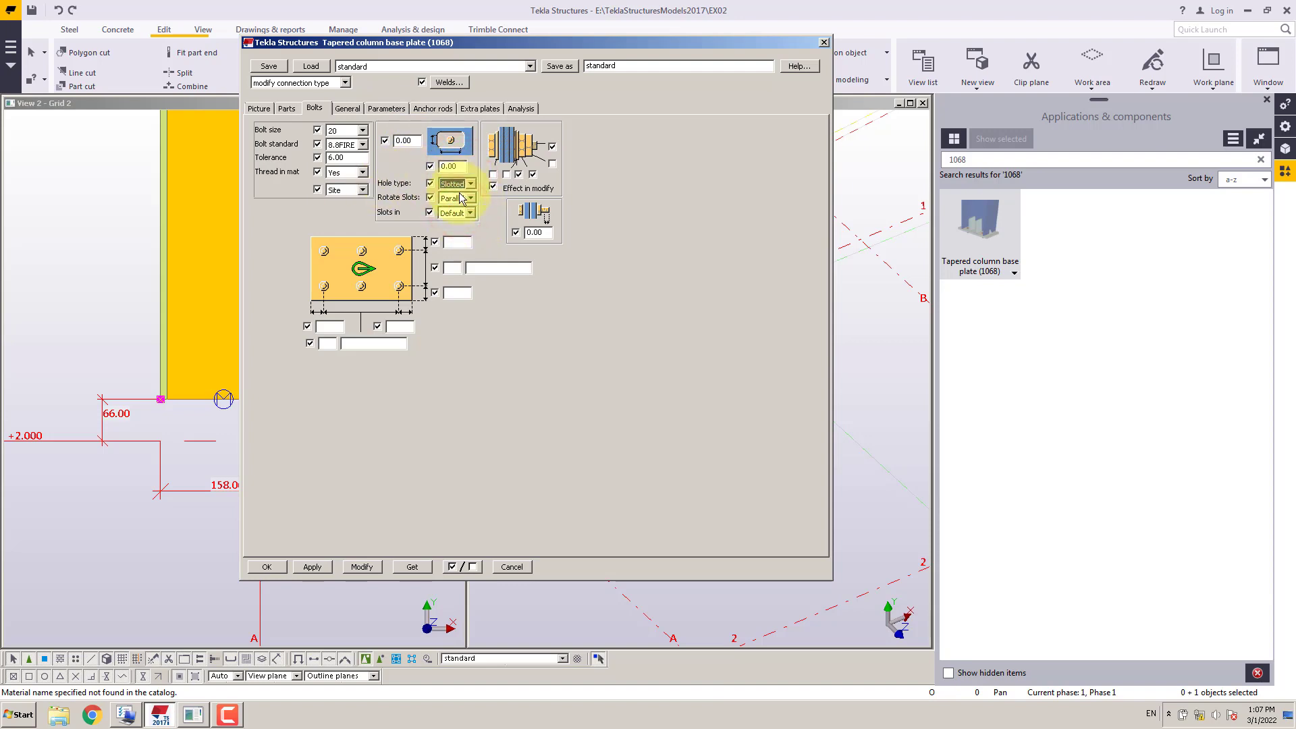
click(471, 198)
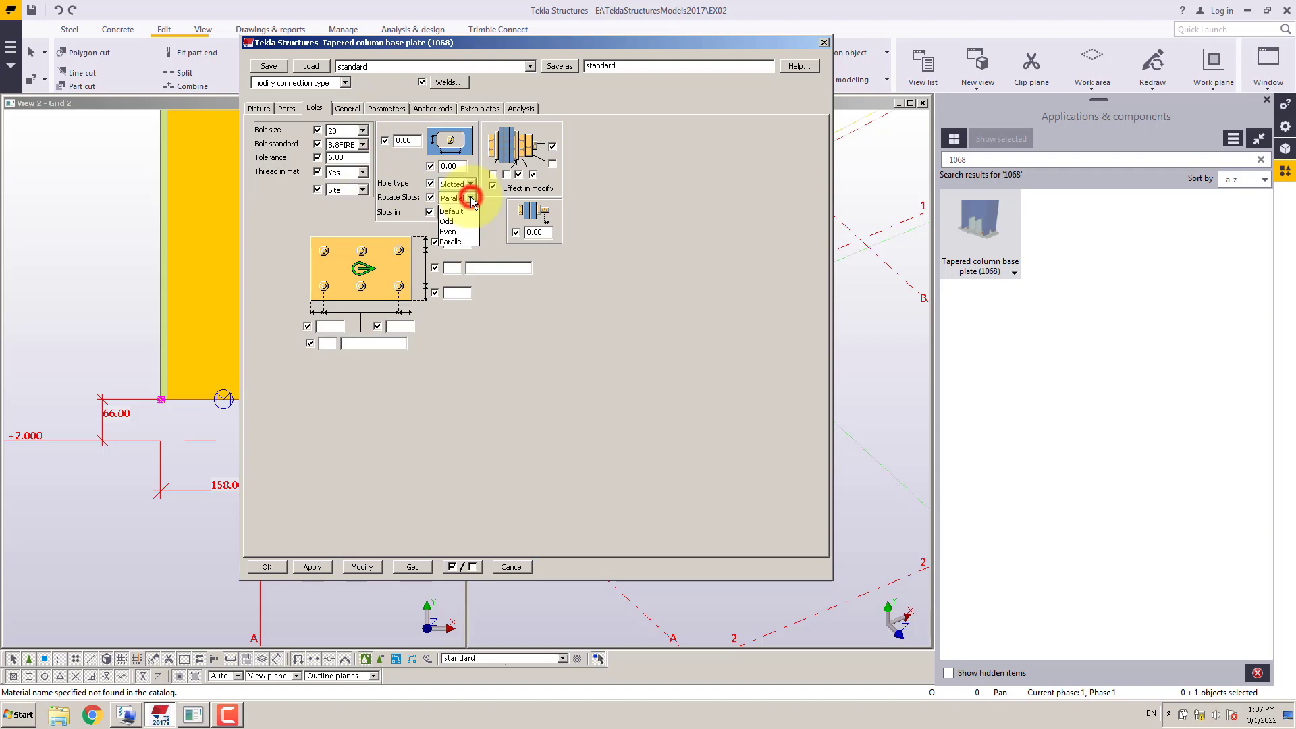
click(459, 243)
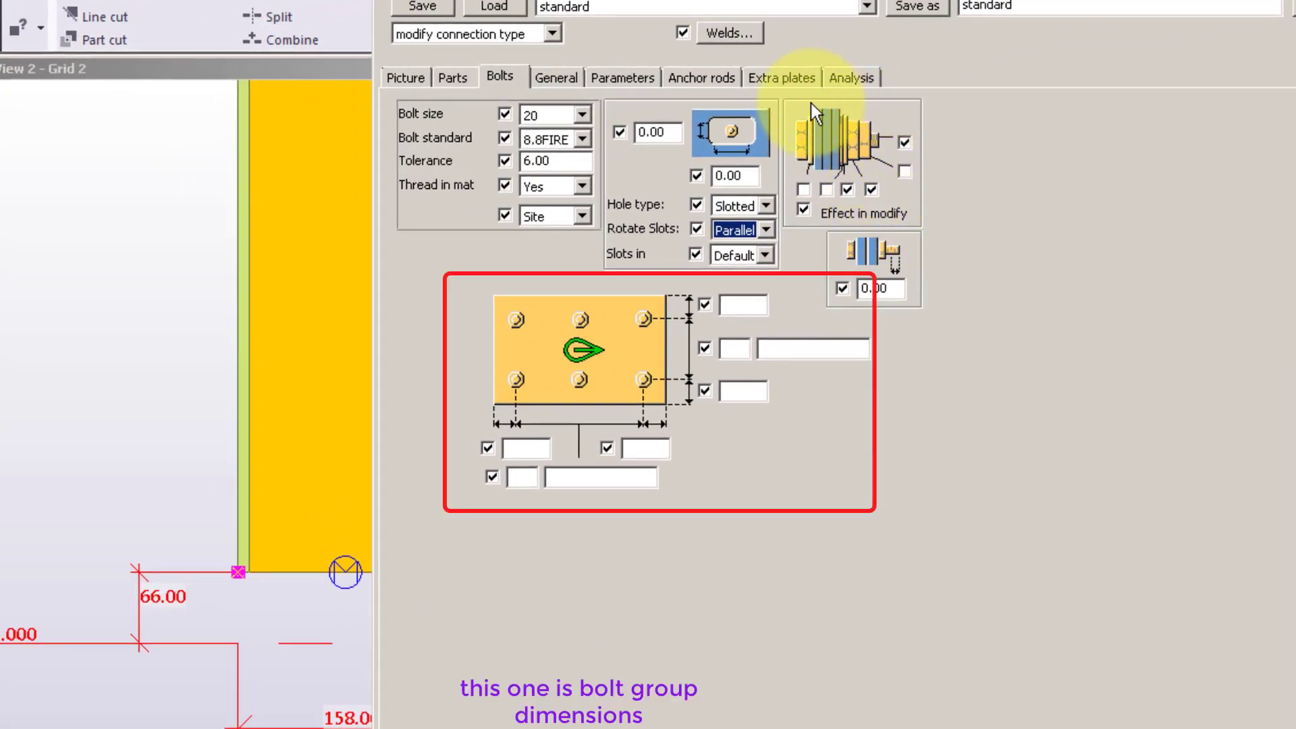
Set the bolt group across the base plate width to 42.50 edge distances on both sides and 2 bolt rows spaced 100.00
click(870, 287)
click(751, 306)
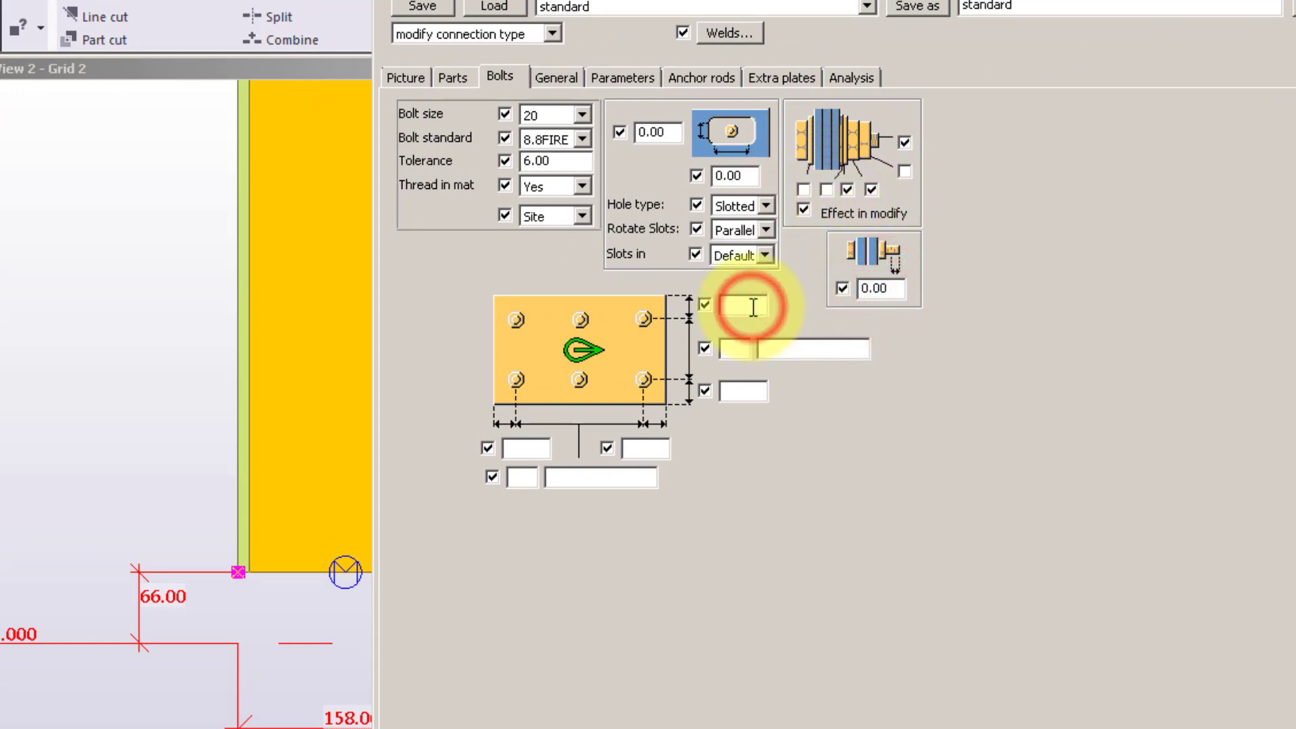
text(42)
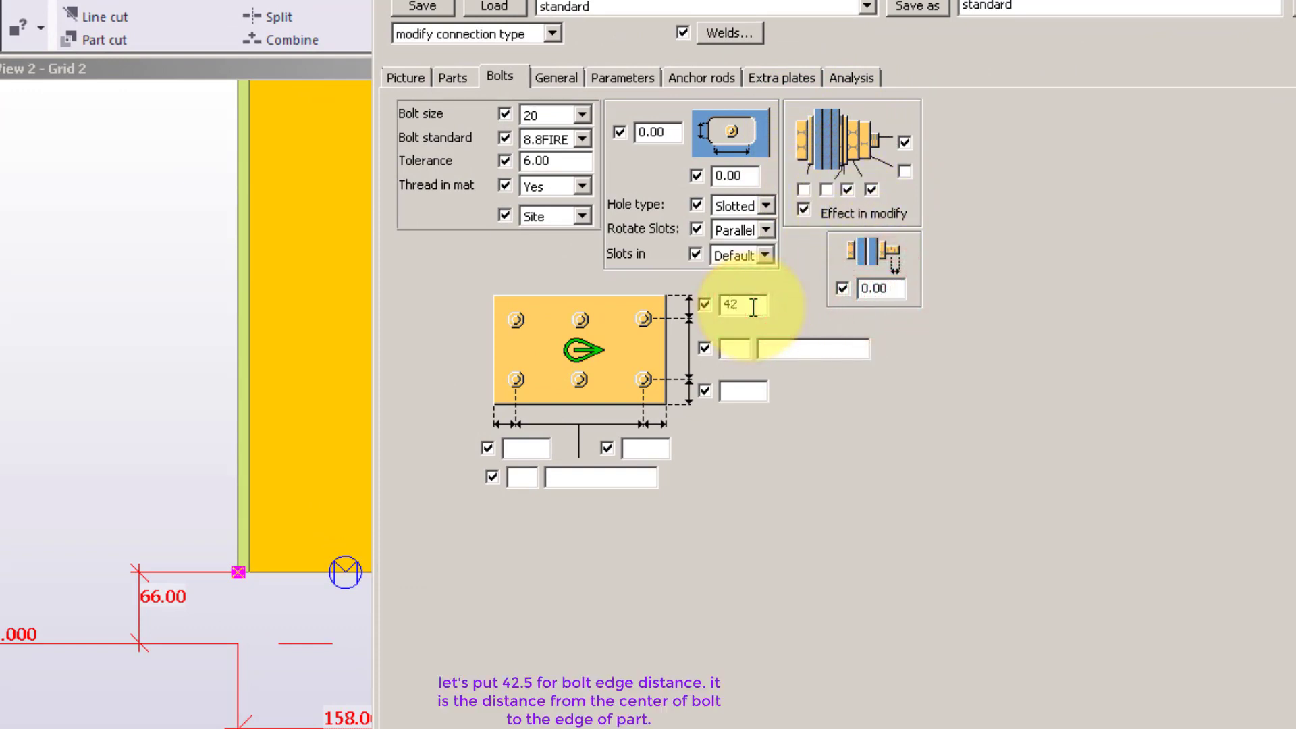
text(.5)
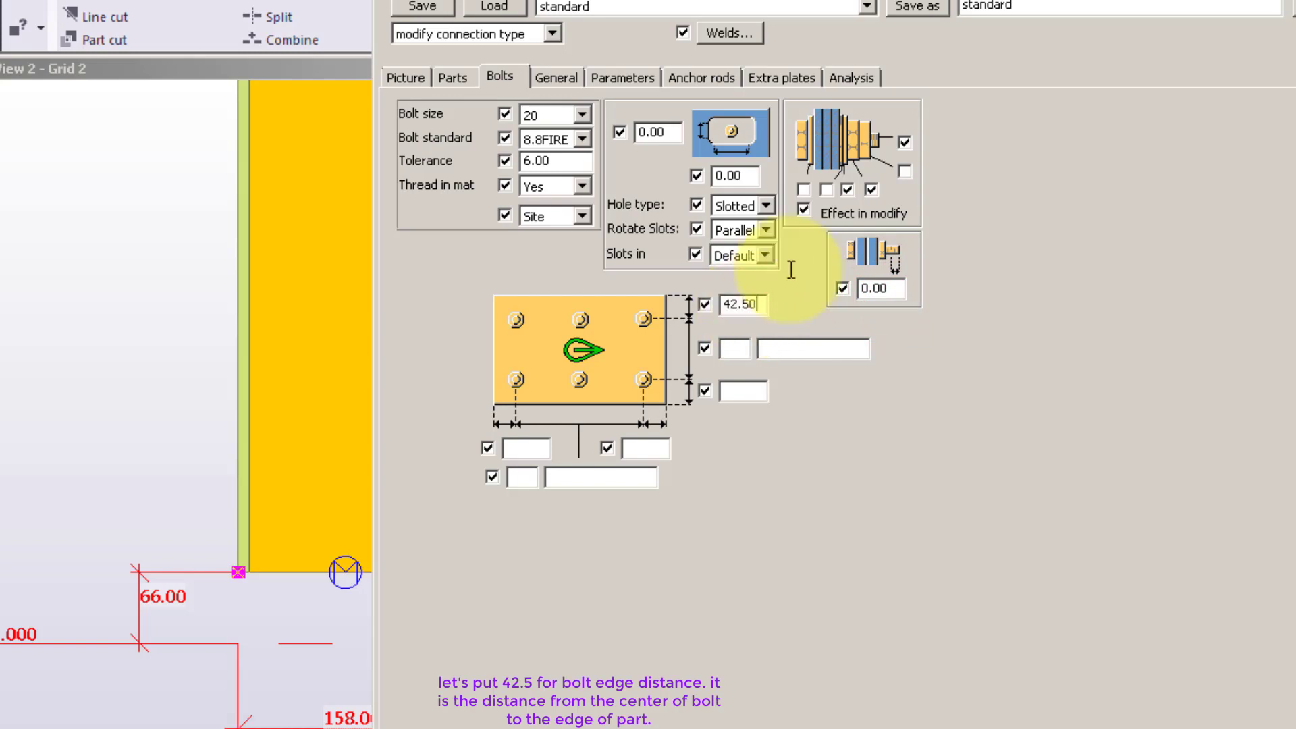
click(728, 349)
text(2)
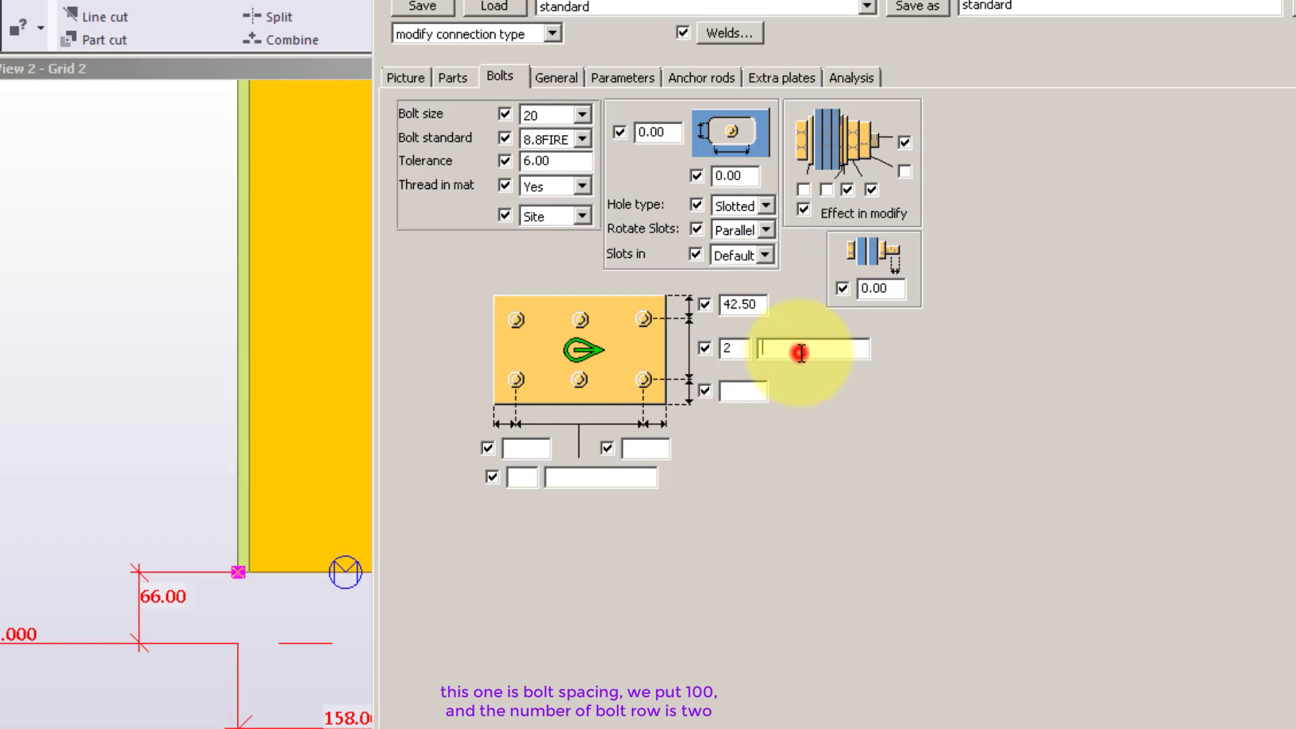
text(100.)
key(Tab)
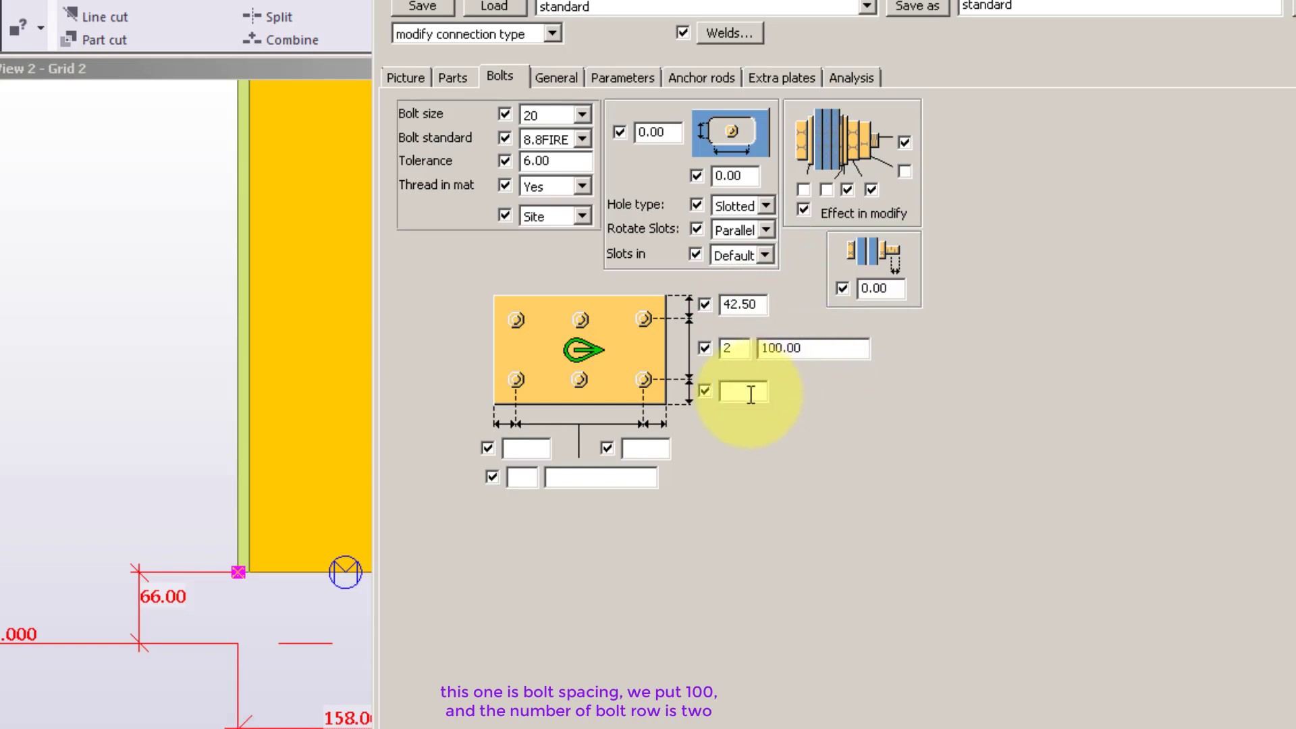
click(749, 393)
text(42.)
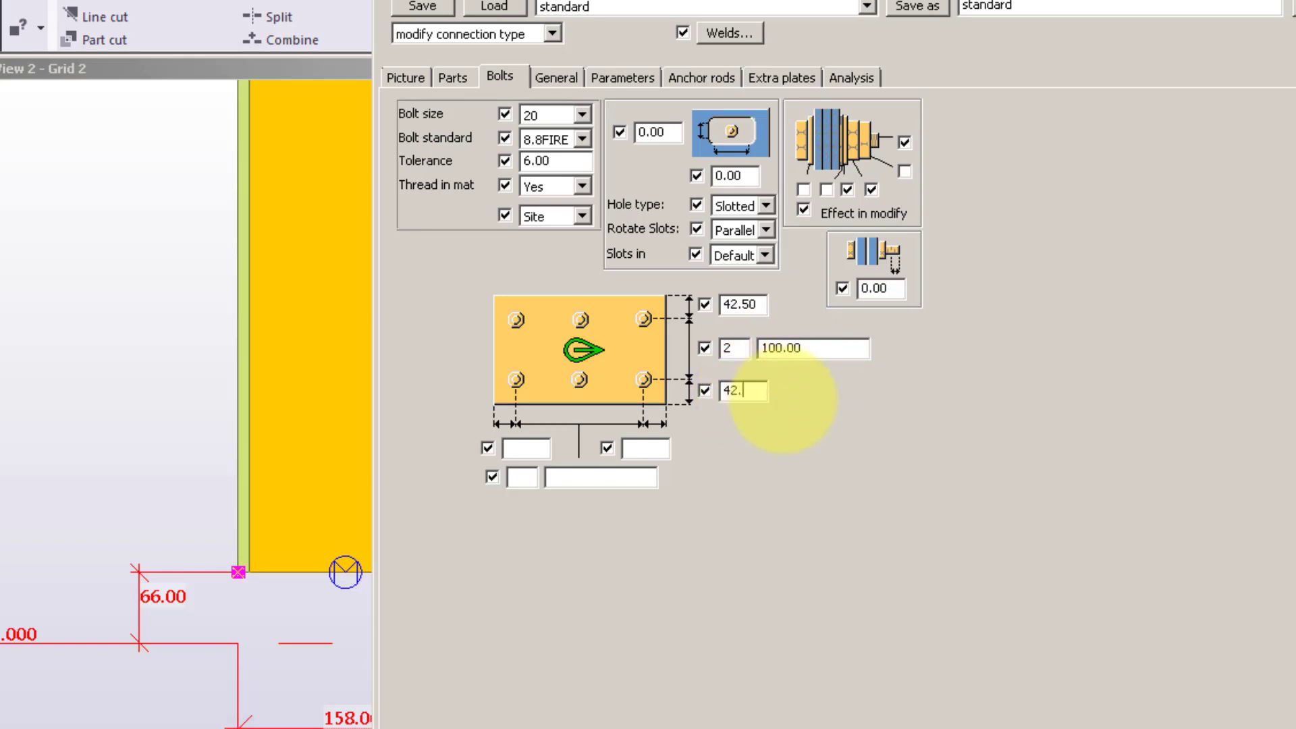
text(50)
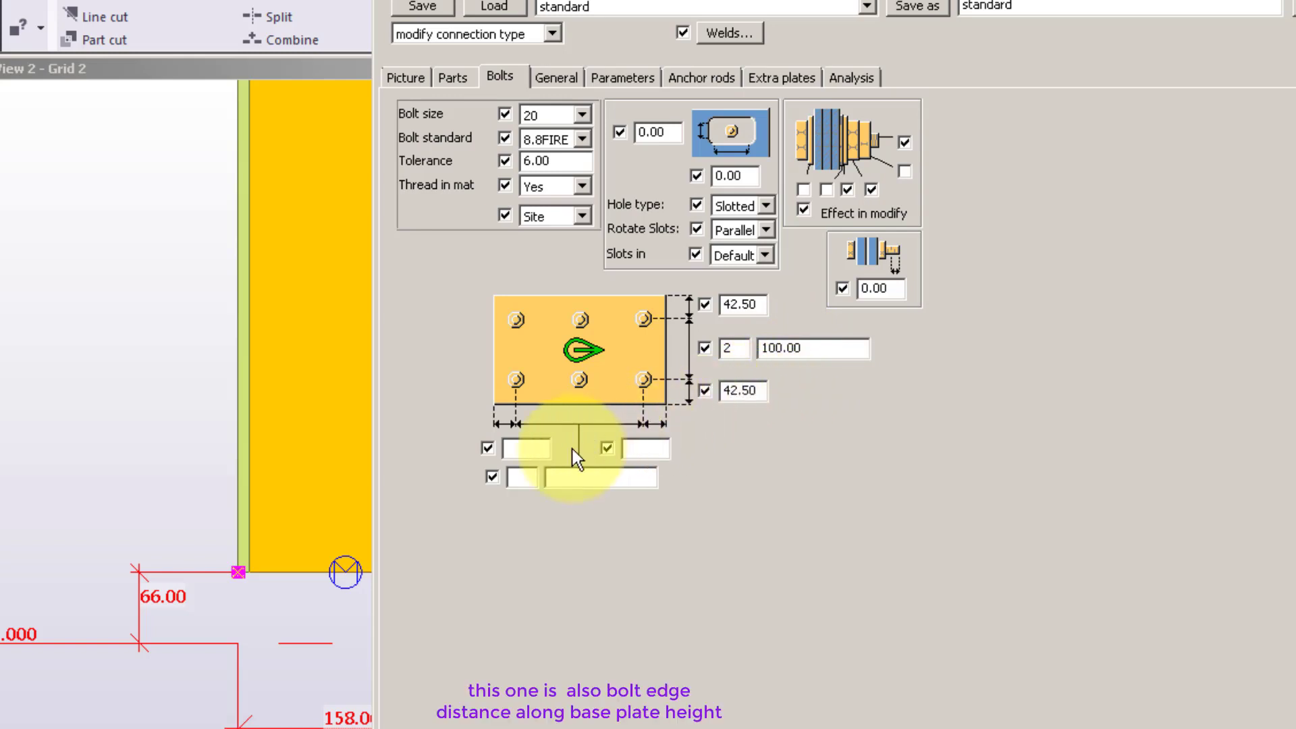
Set the bolt group along the base plate height to 120.00 edge distances at both ends and 2 bolts spaced 100.00
click(524, 452)
text(12)
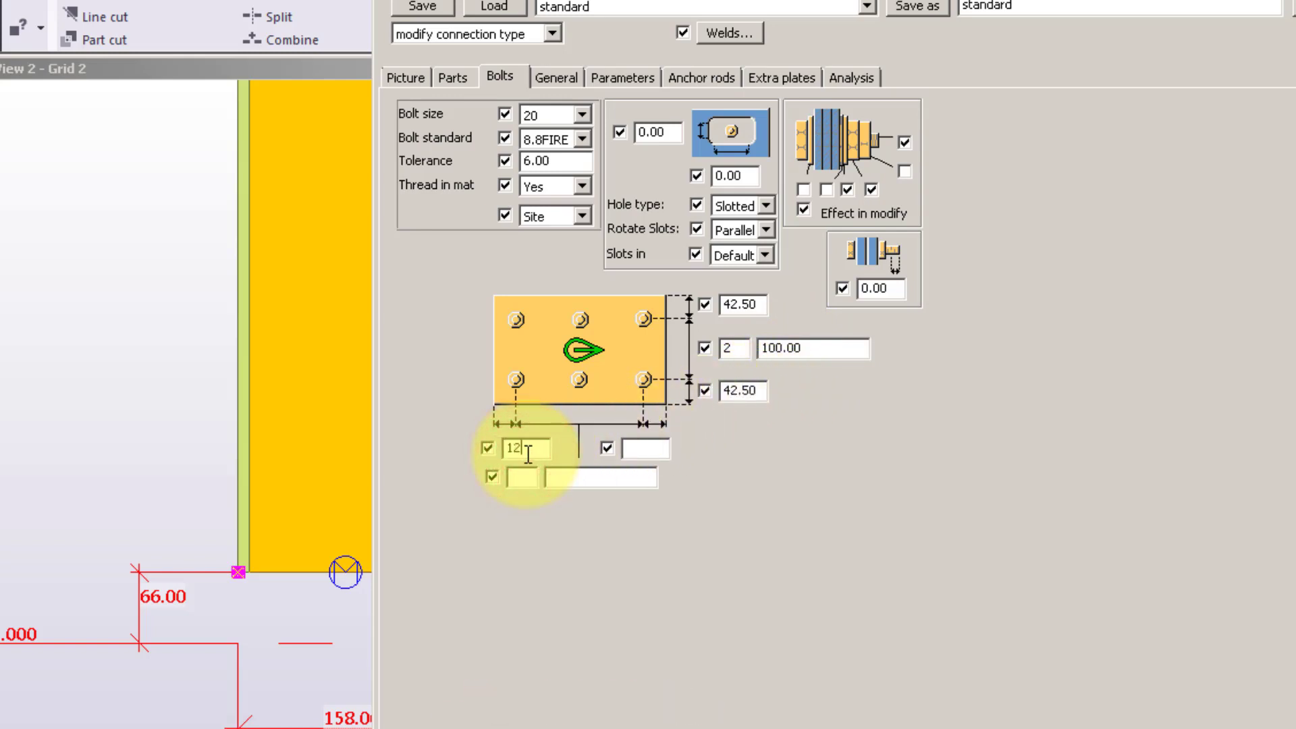
text(0.00)
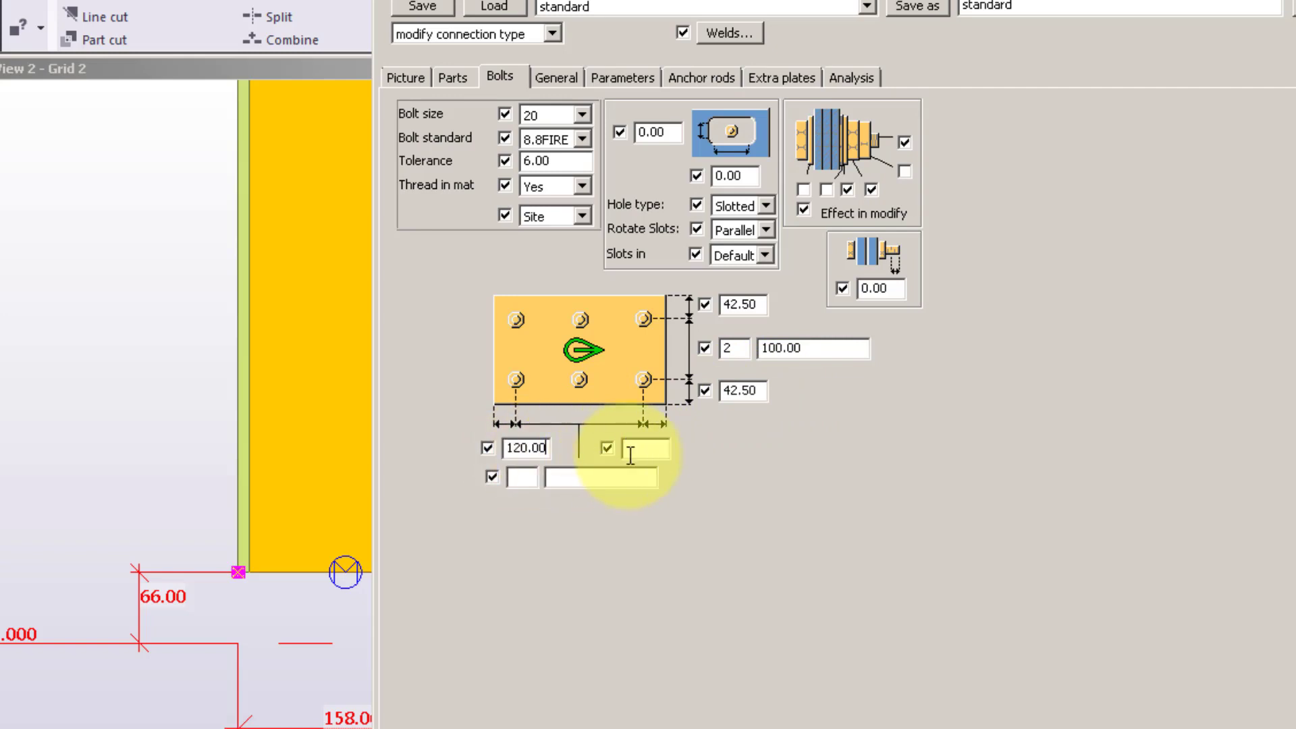
click(634, 448)
text(12)
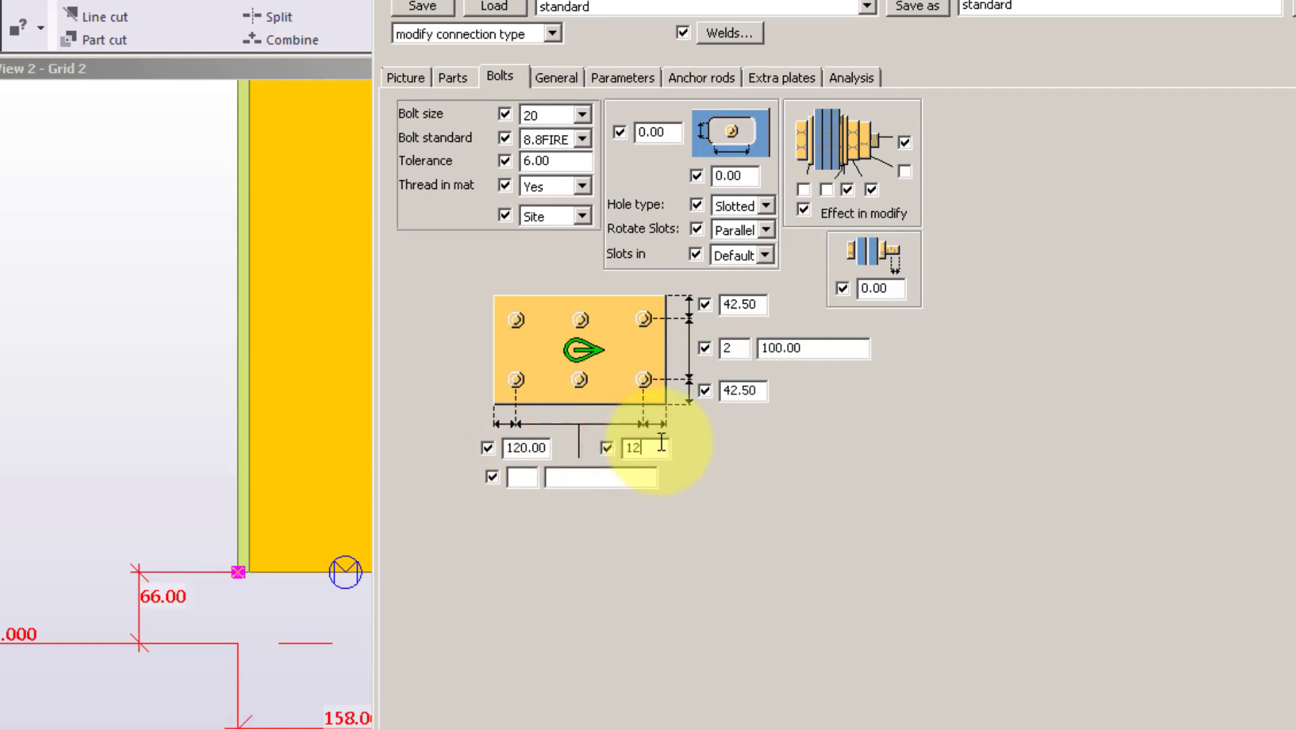
text(0.00)
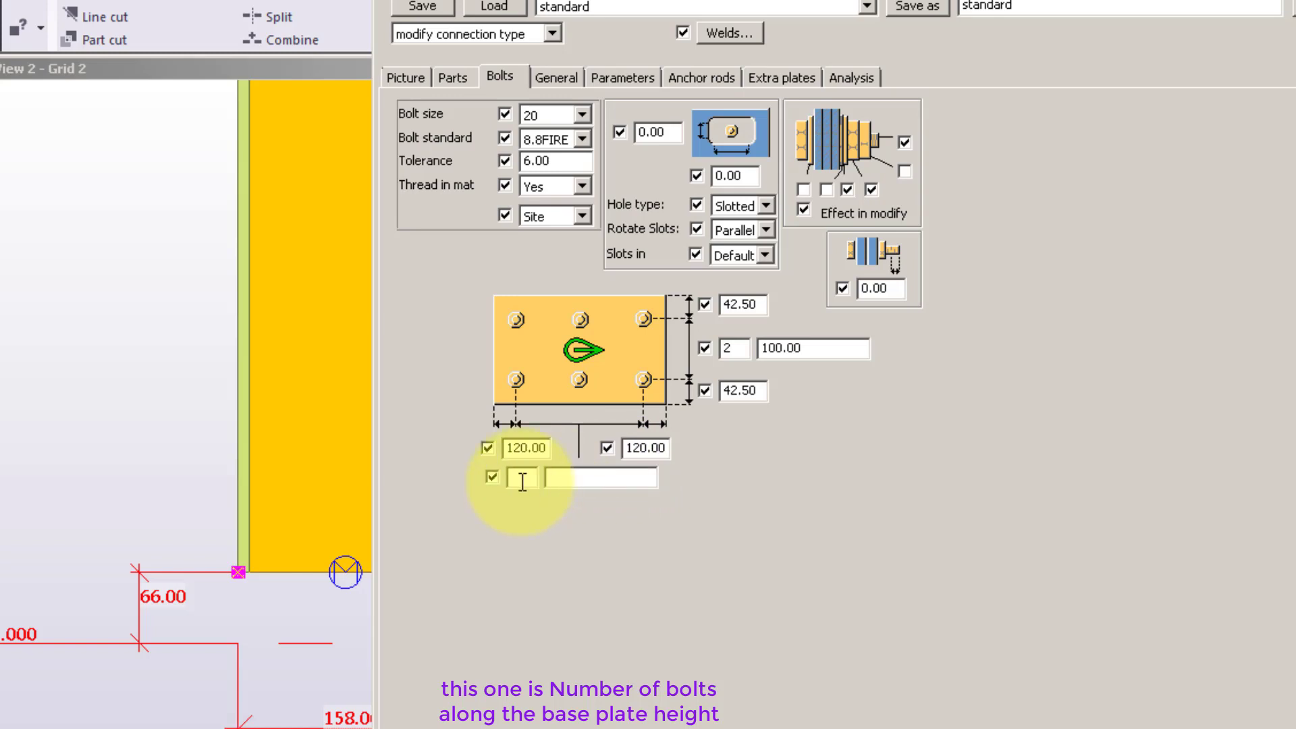
click(521, 478)
text(2)
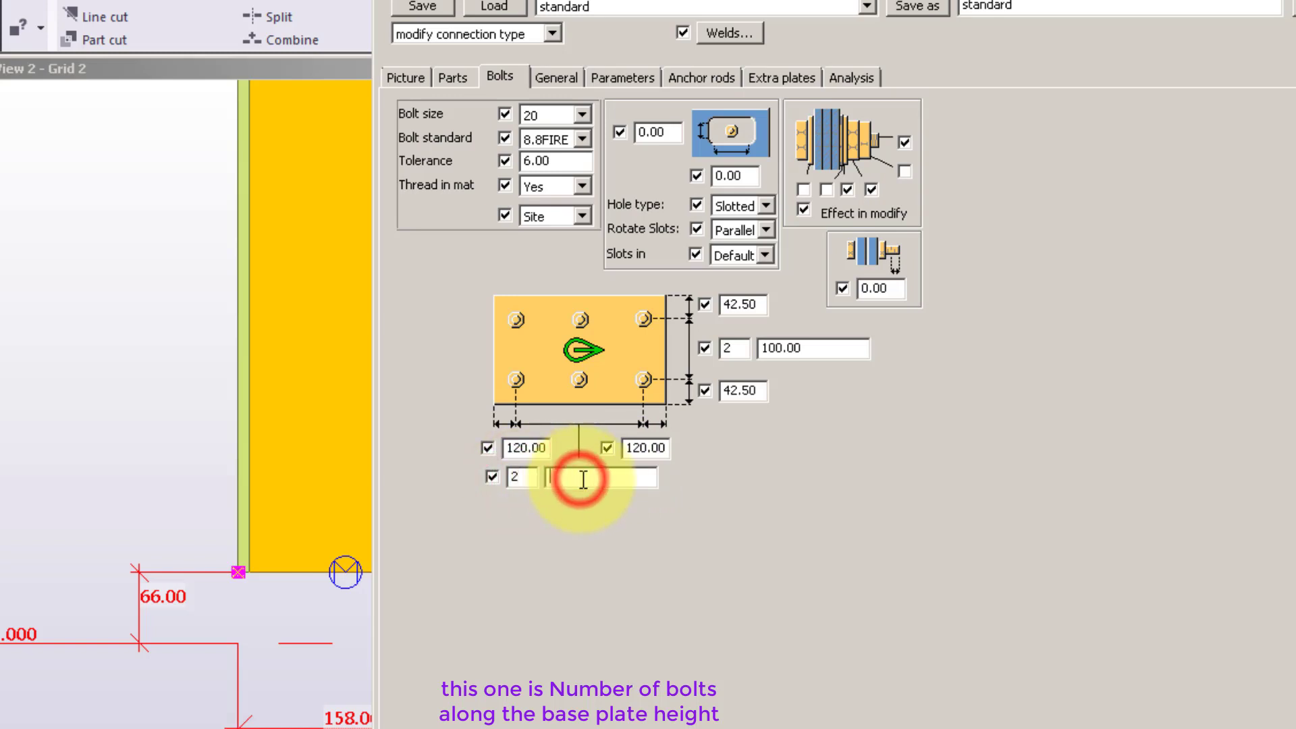
click(583, 479)
text(100.00)
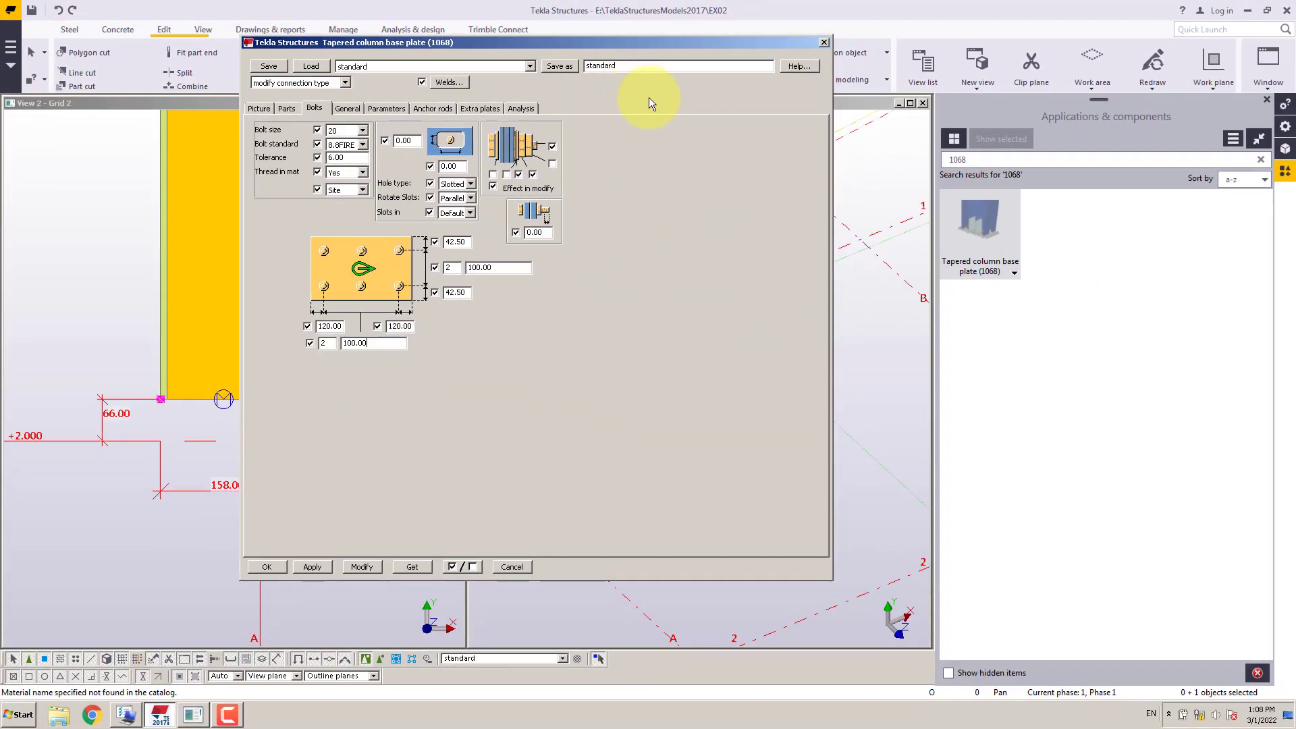
Save the component settings as TAPERED COLUMN BASE PLATE_EX02 and accept them
drag(620, 65, 538, 66)
text(TA)
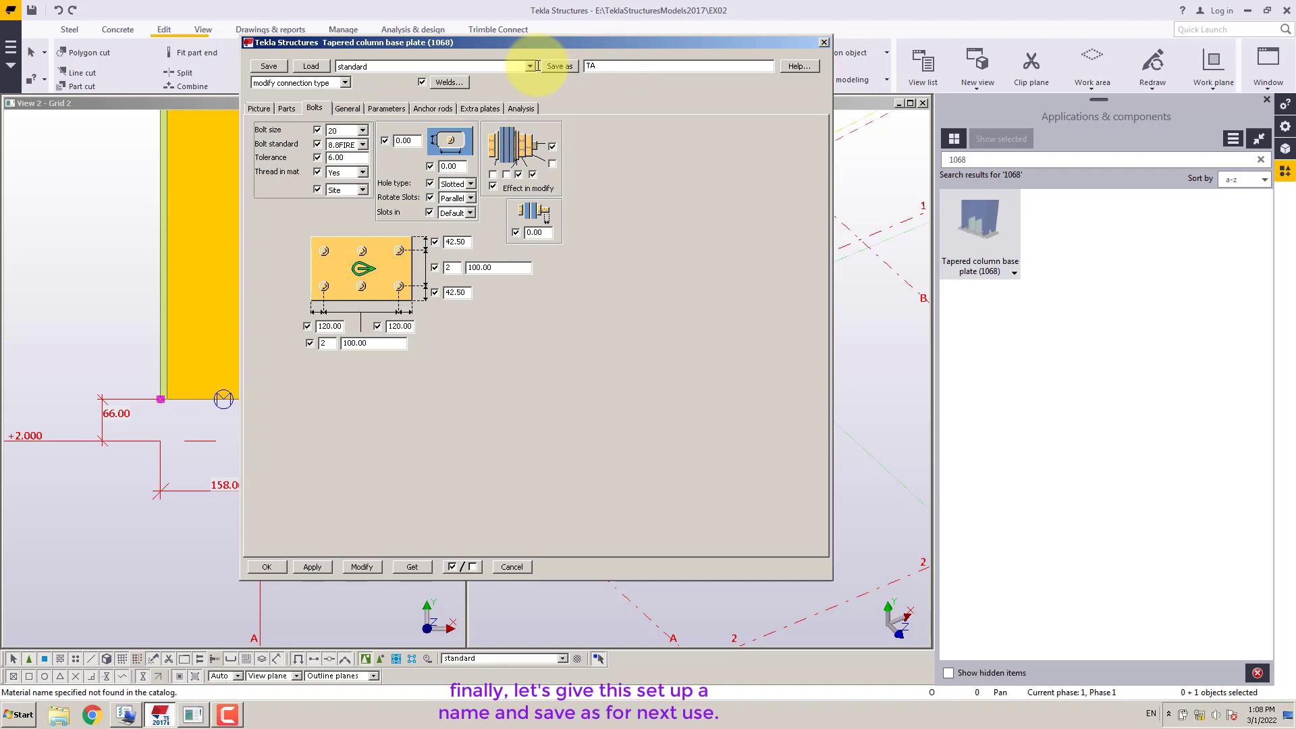
text(PER)
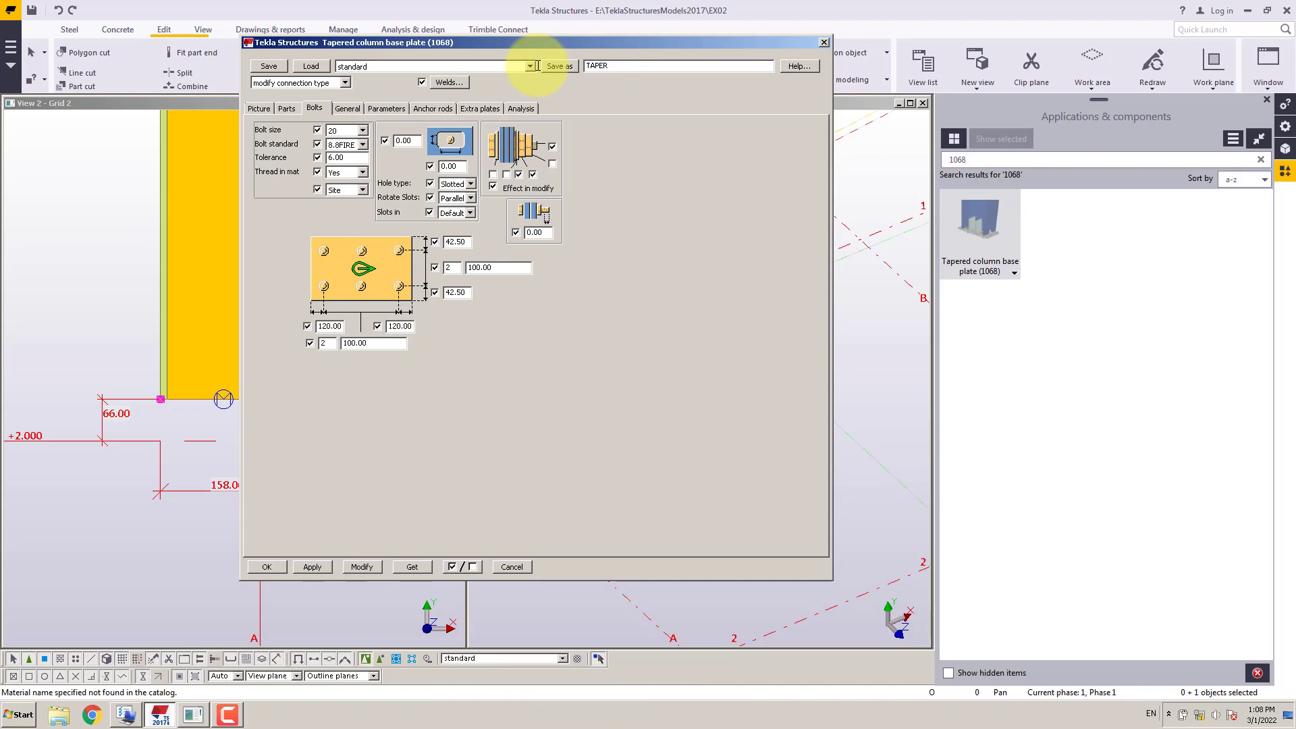
text(ED COLUMN BASE PLATE_EX02)
click(559, 68)
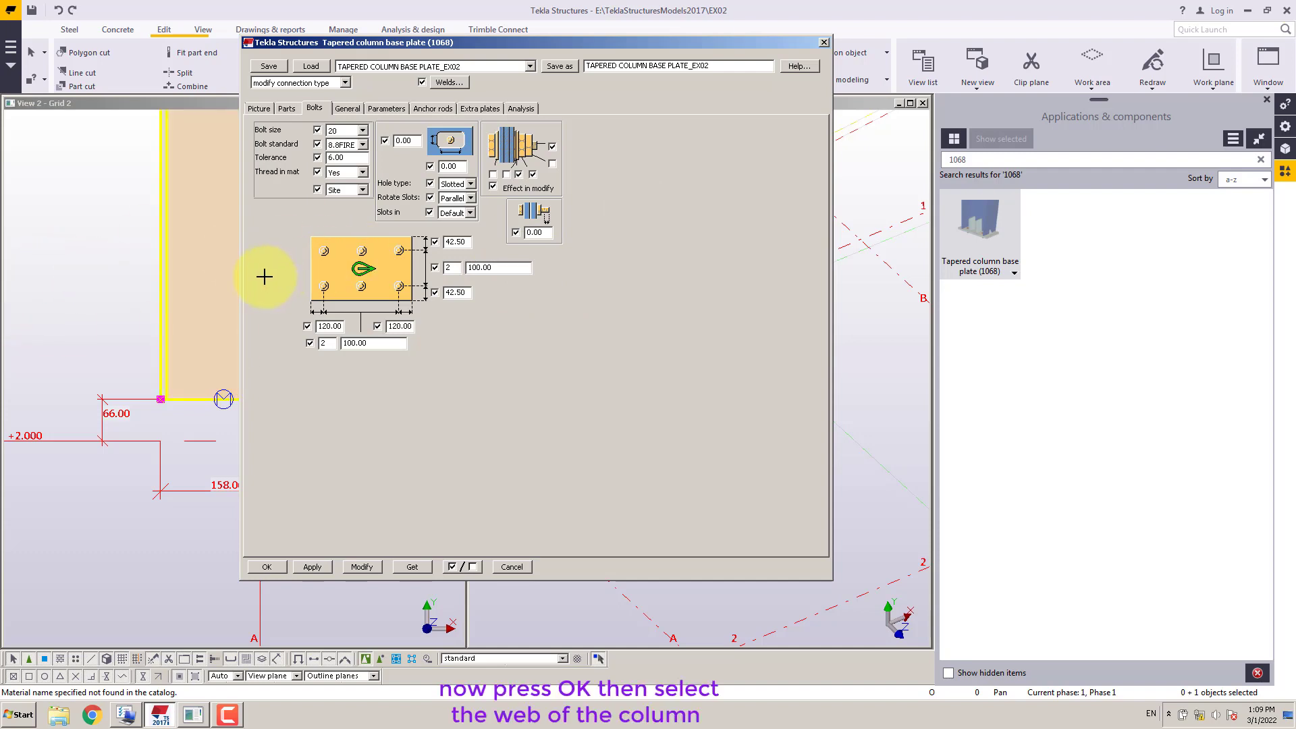
click(270, 567)
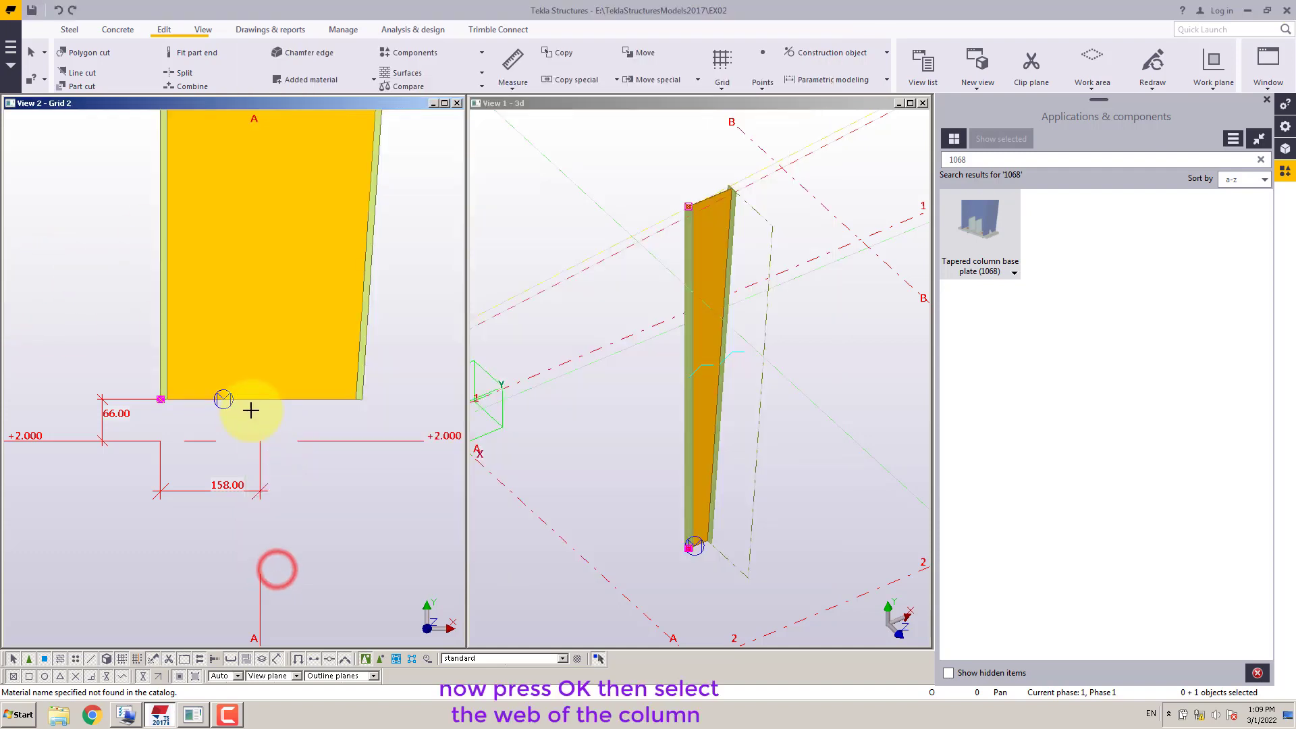
click(257, 401)
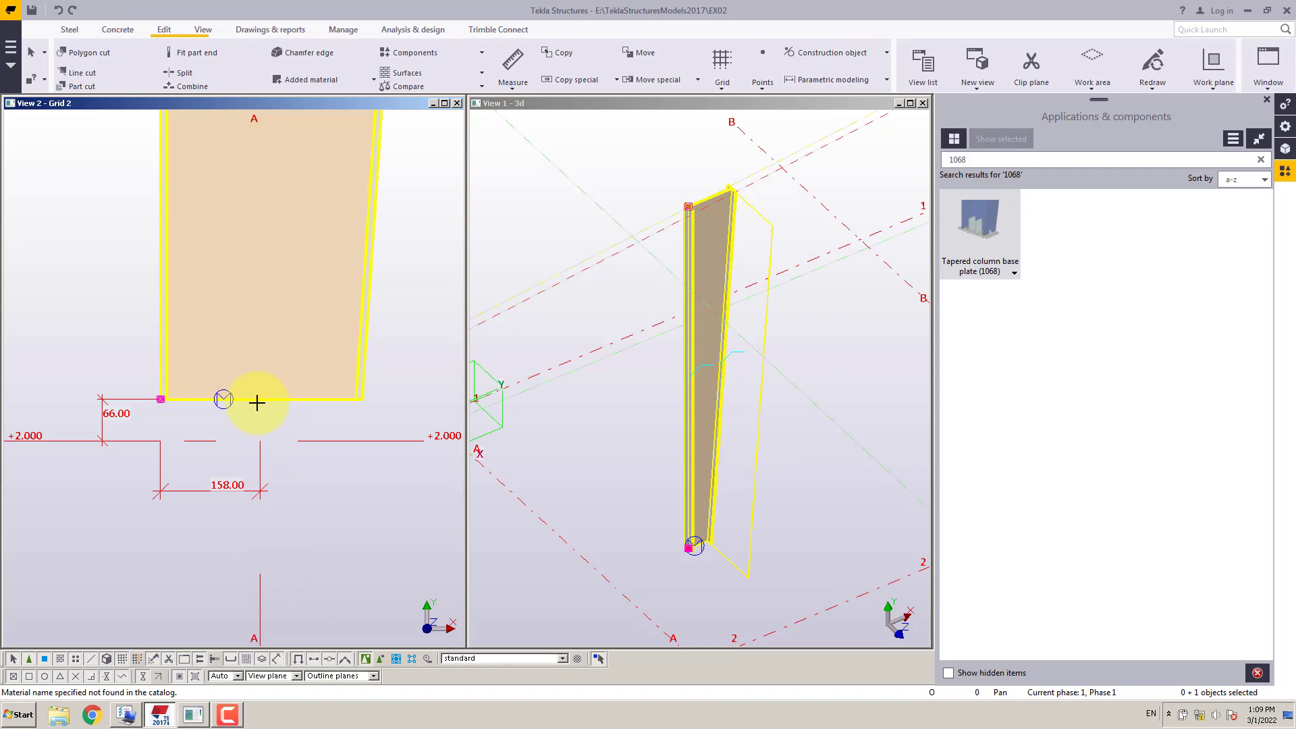
right_click(287, 428)
click(319, 436)
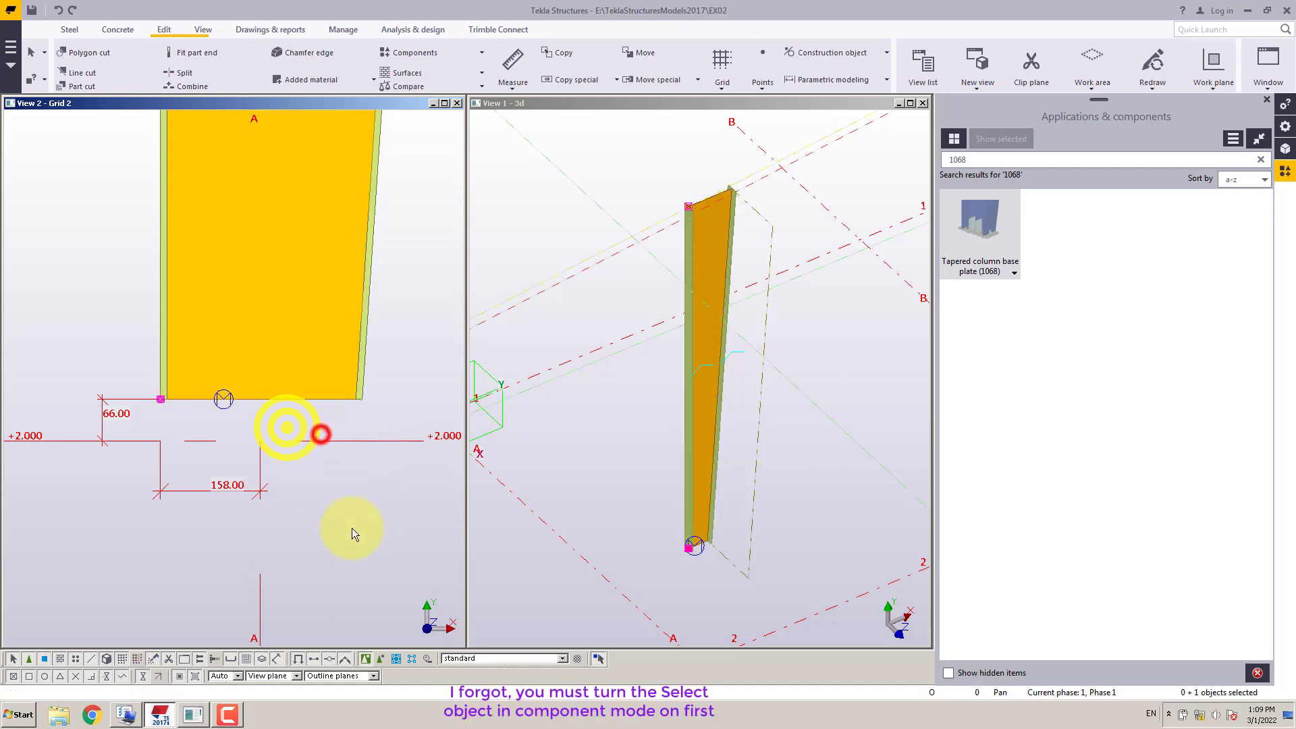
Enable object-in-component selection and apply component 1068 to the column web, from the web's lower corner at the straight flange to a point 16 mm below
click(381, 659)
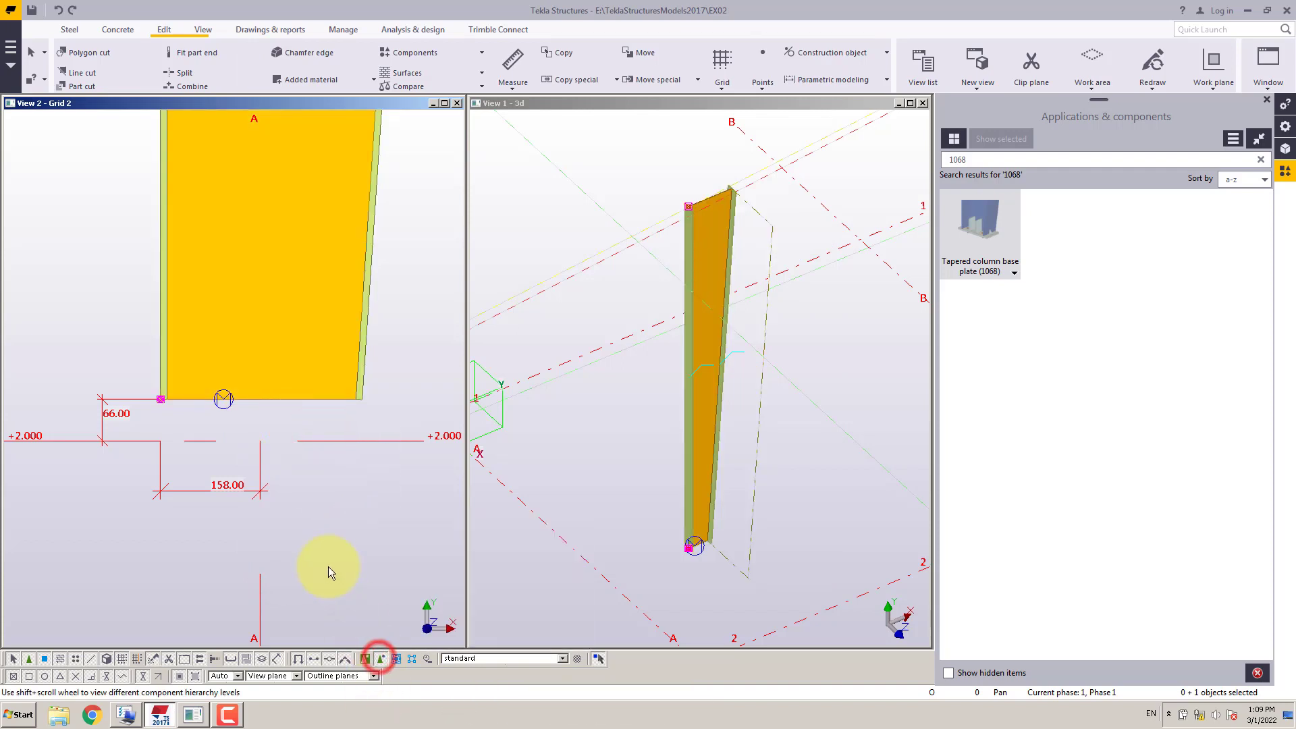
click(984, 232)
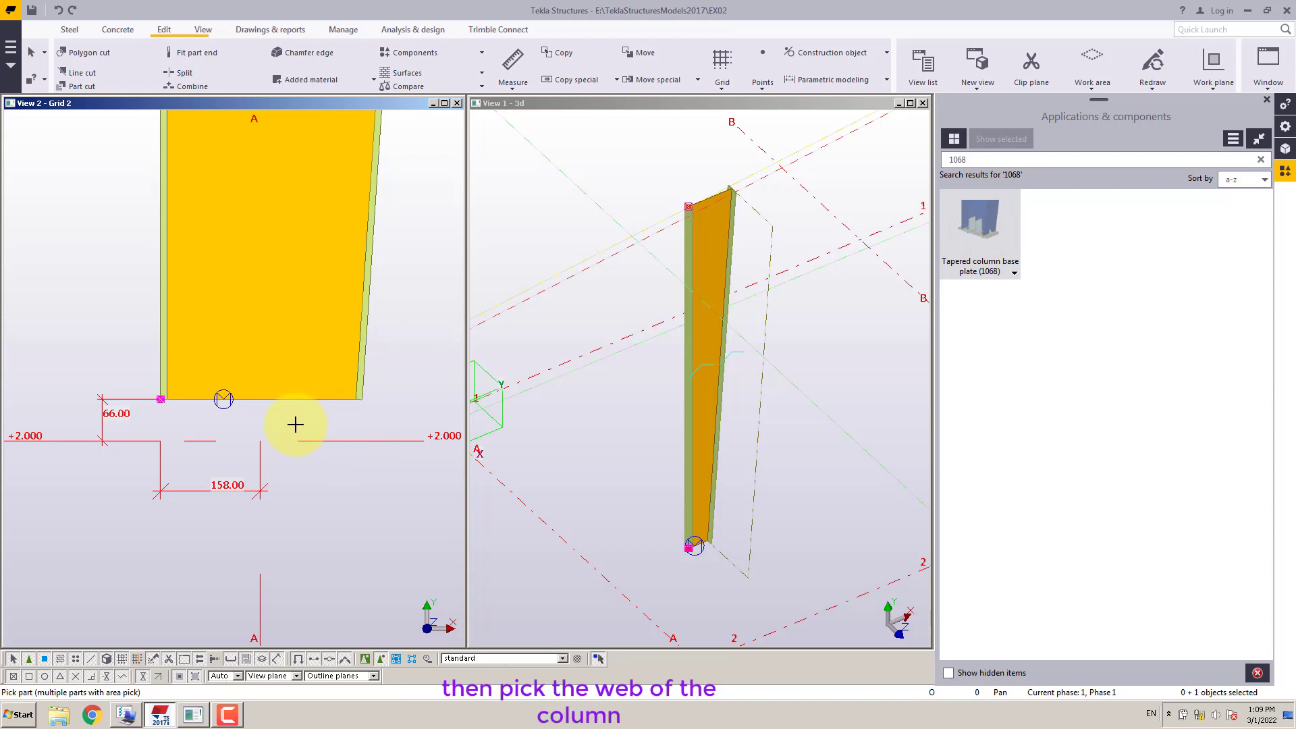
click(314, 401)
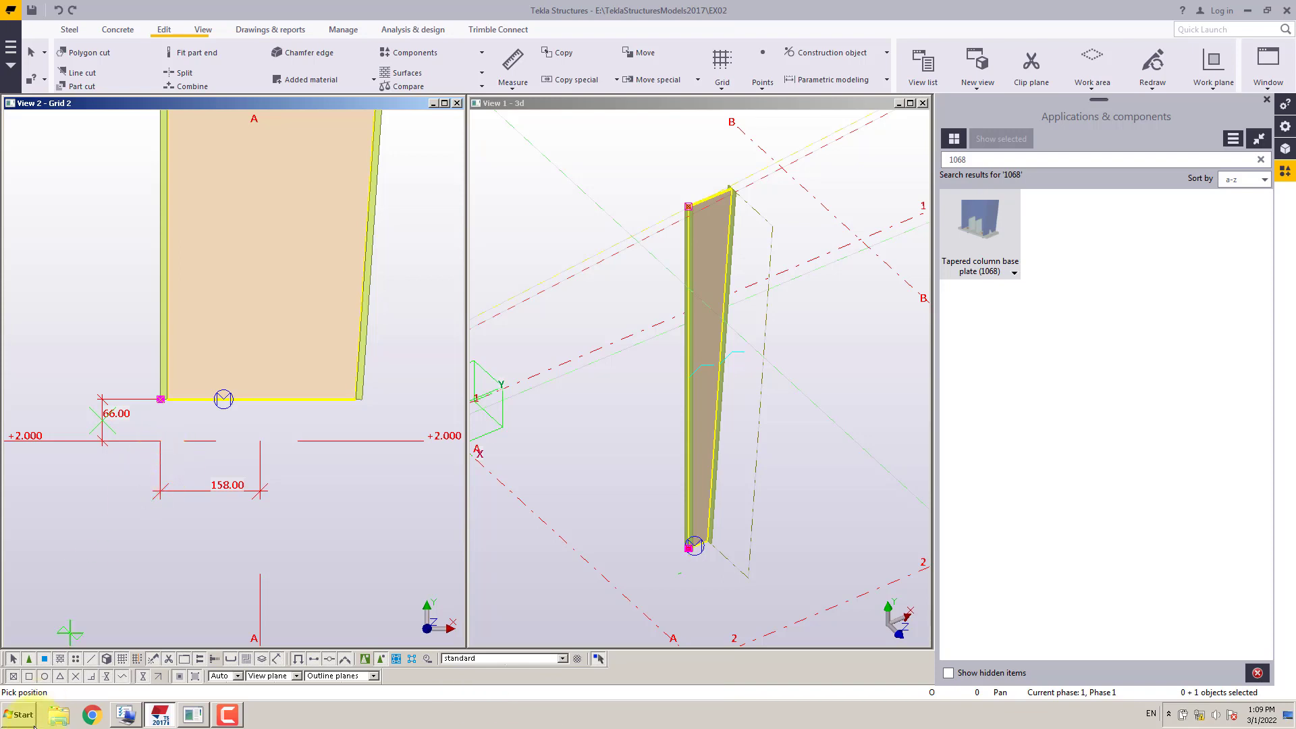
scroll(182, 405, up, 3)
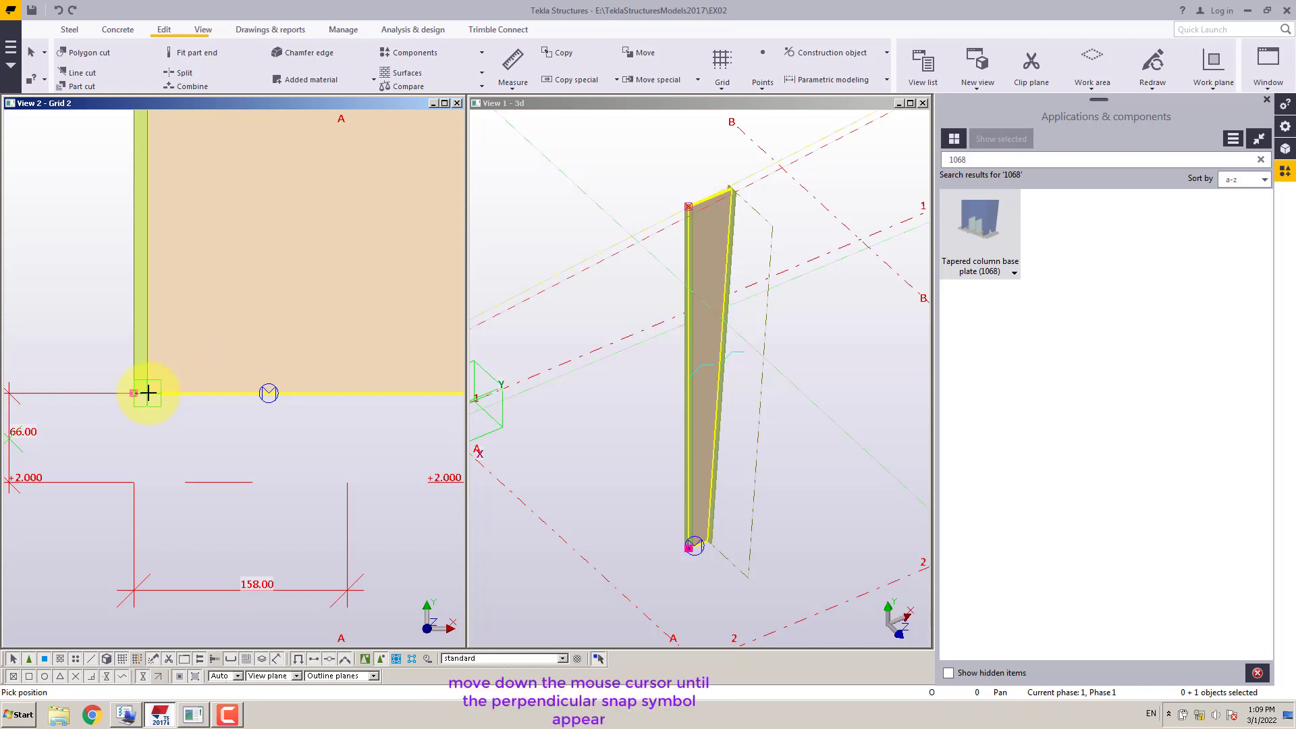
click(147, 392)
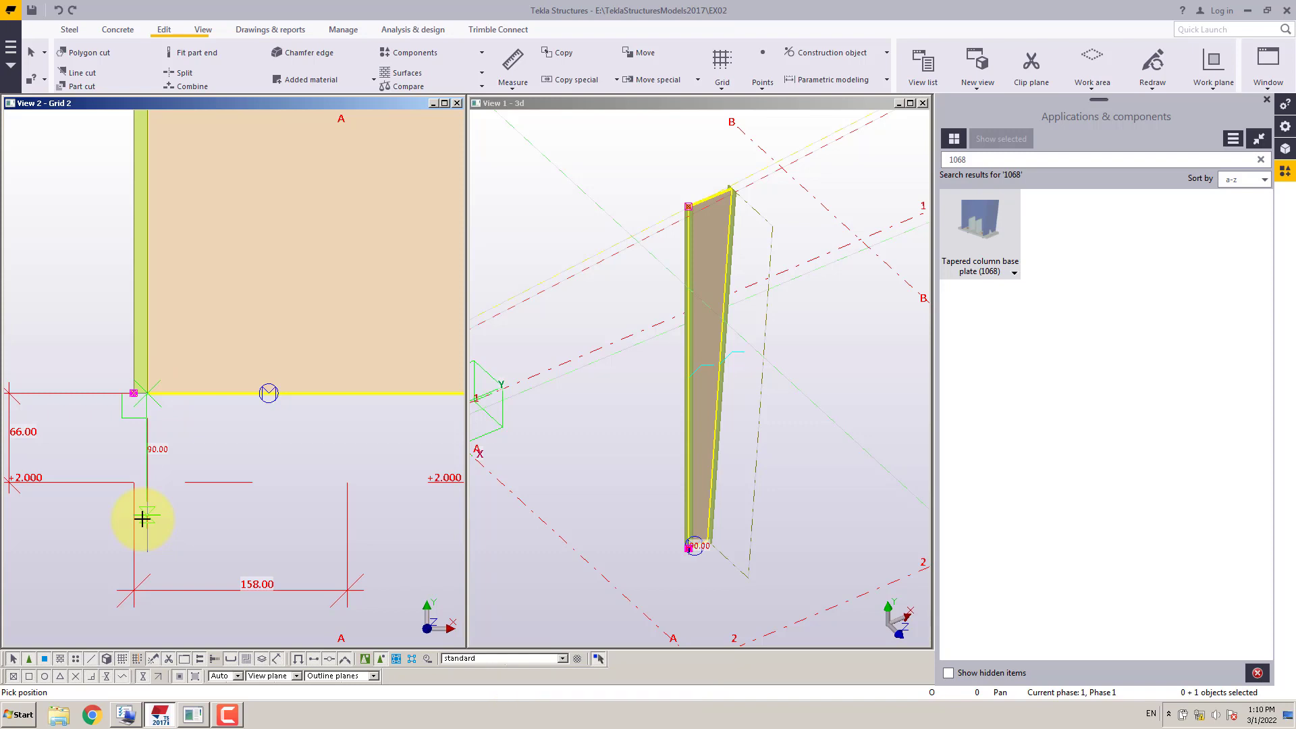
text(10)
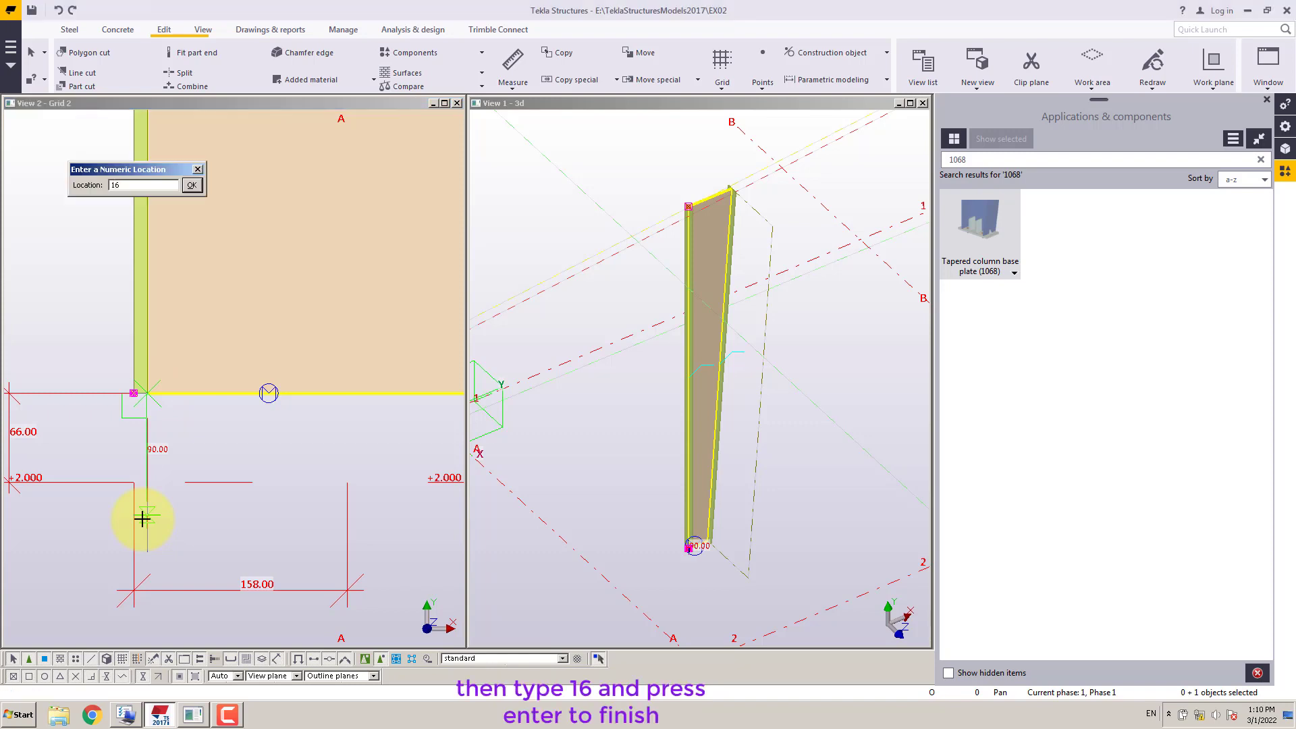
text(6)
key(Return)
right_click(88, 287)
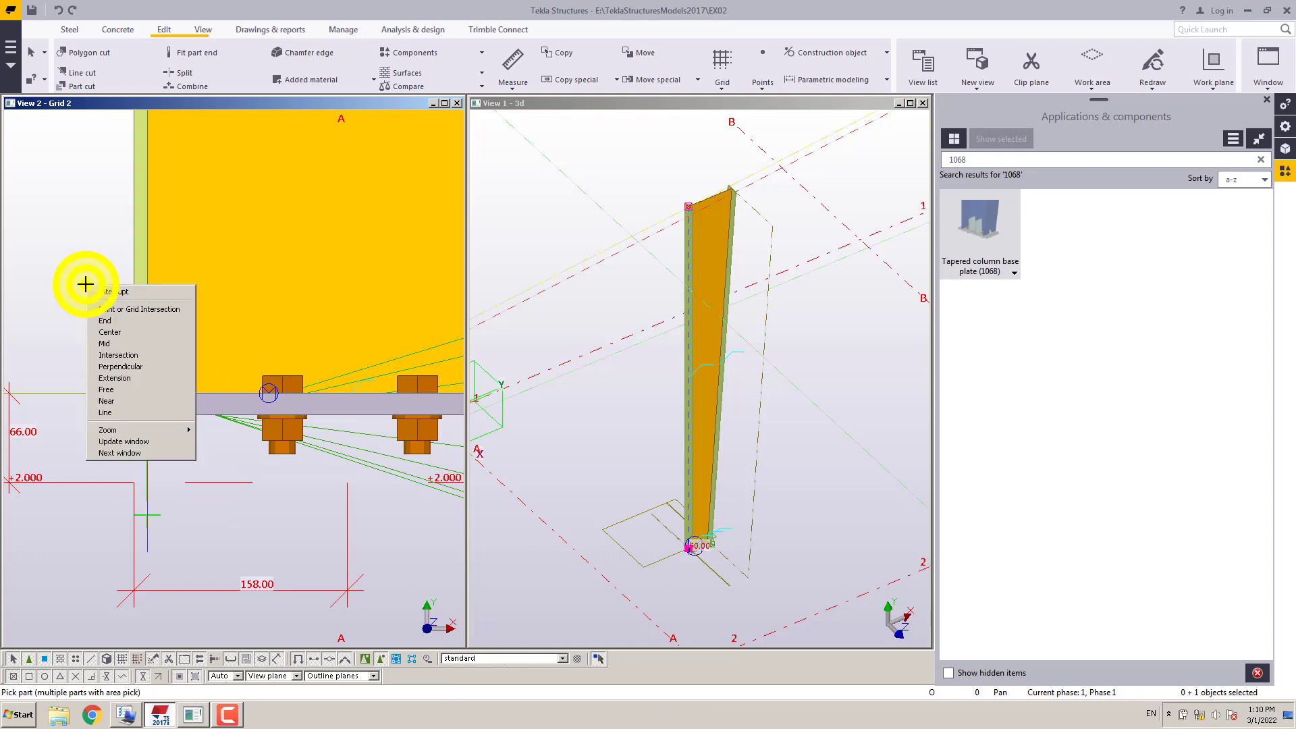
click(102, 290)
Examine the new base plate and its bolts at the column foot in the Grid 2 and 3D views
scroll(186, 427, down, 2)
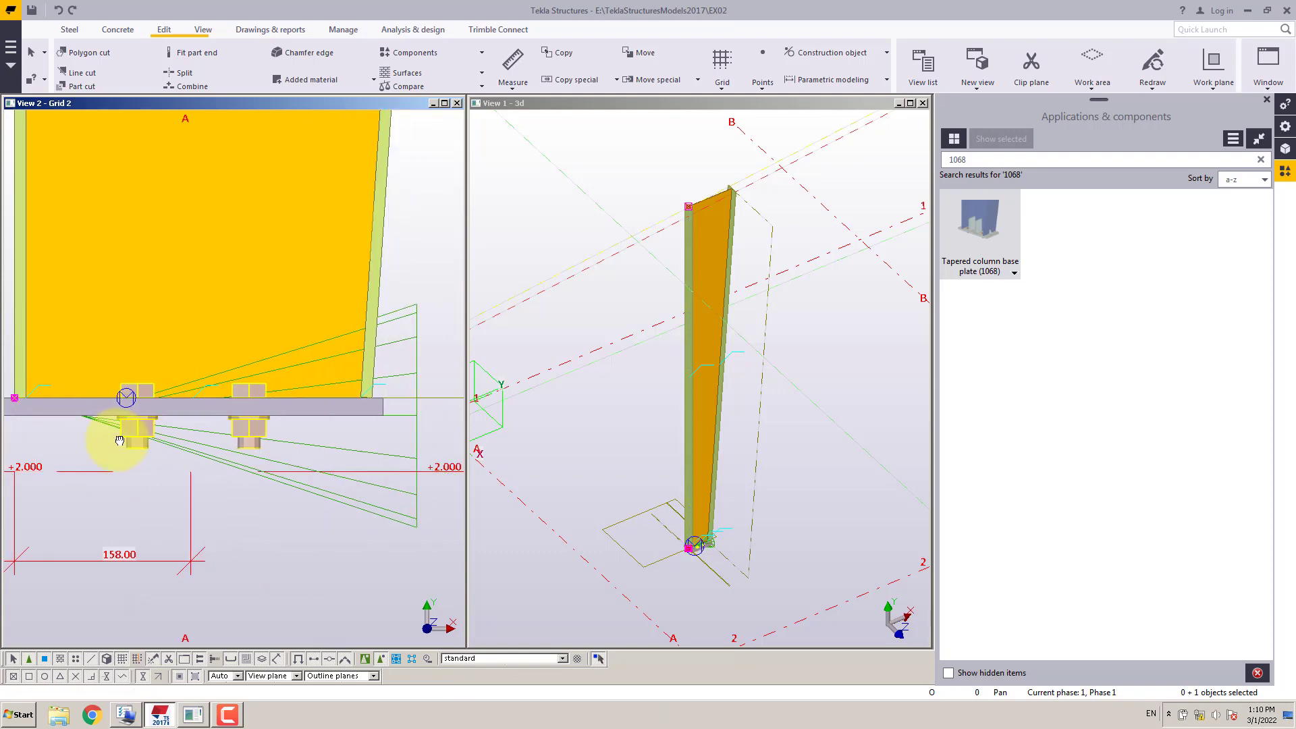
scroll(700, 581, up, 1)
scroll(699, 581, up, 6)
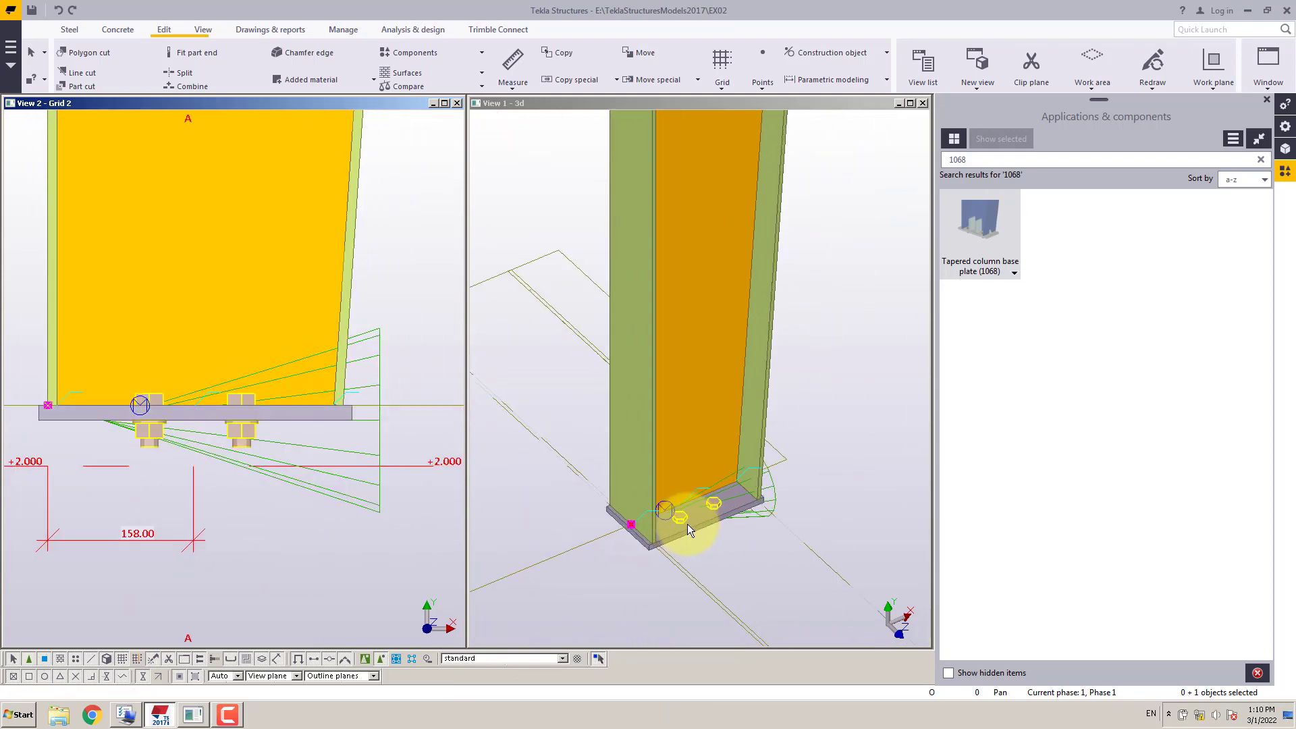
middle_drag(723, 550, 735, 515)
scroll(735, 523, up, 2)
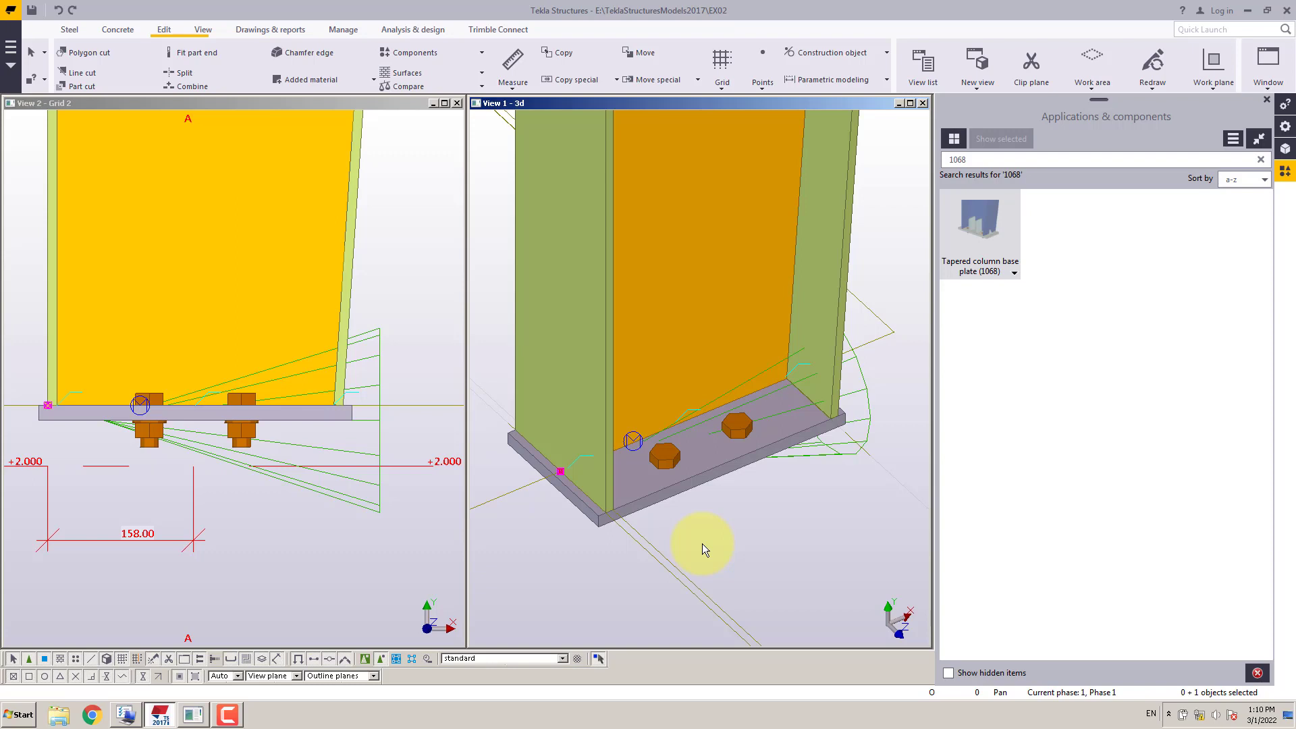
Switch the 3D view to its plane view and frame the column's base plate with its four bolts
click(783, 530)
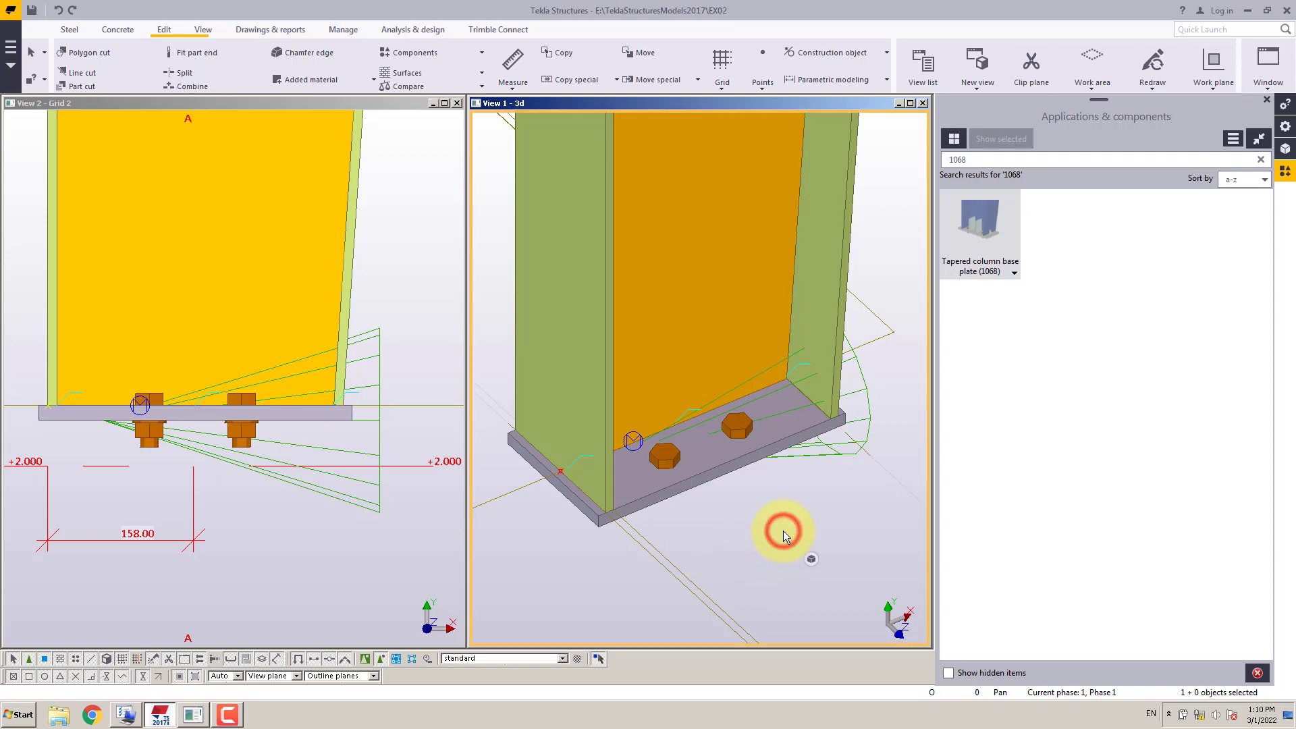
middle_drag(748, 537, 749, 523)
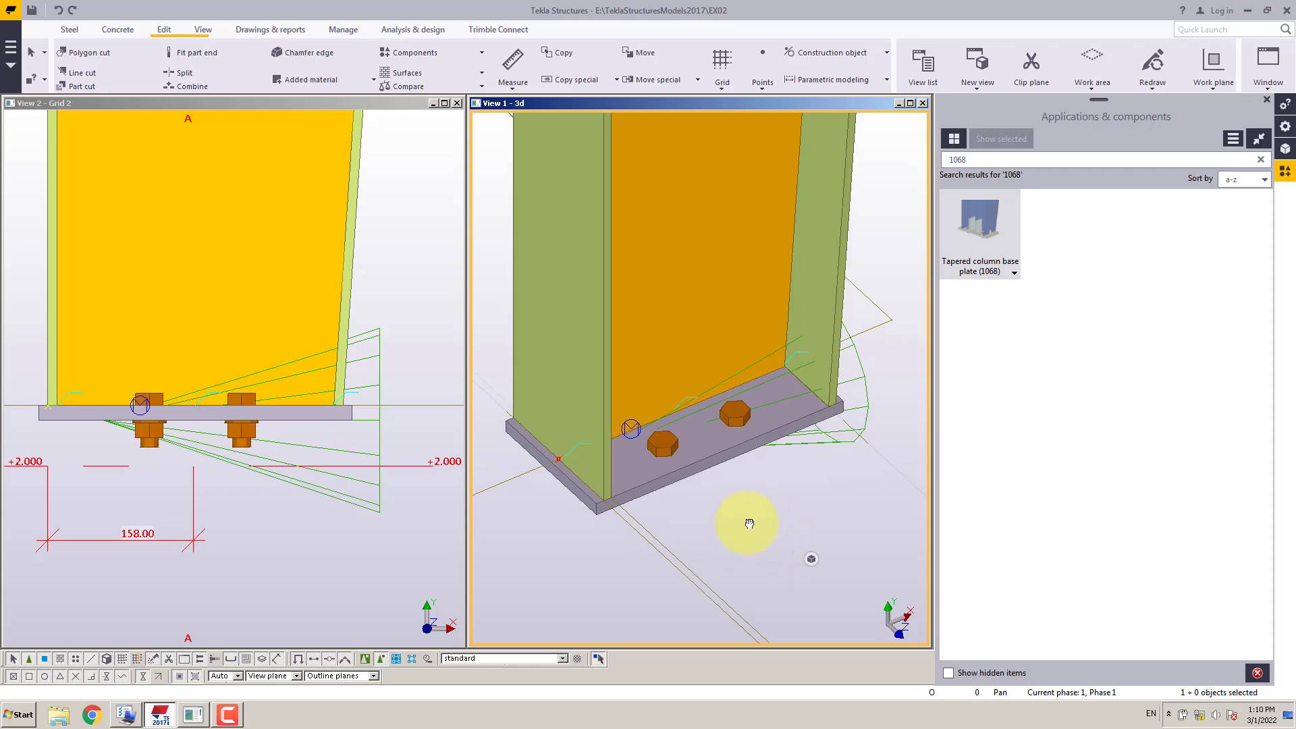
key(ctrl+p)
scroll(576, 506, up, 1)
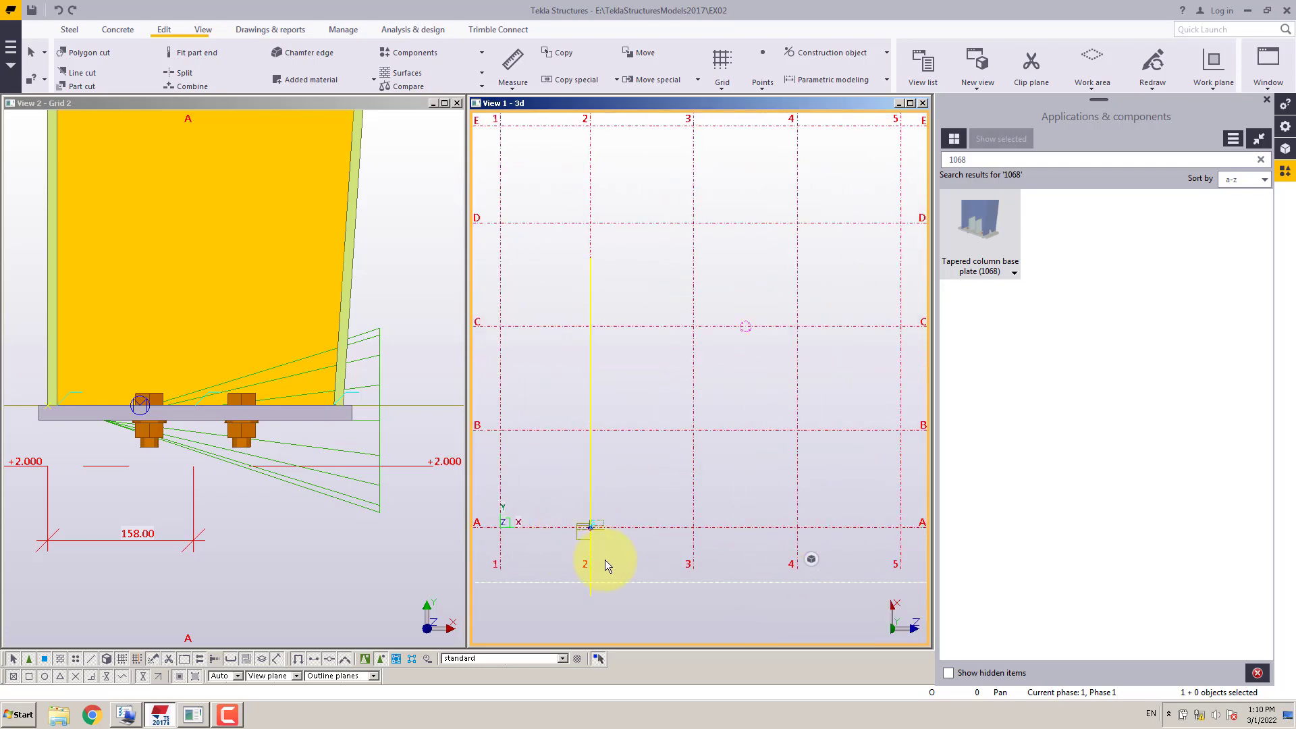
right_click(647, 490)
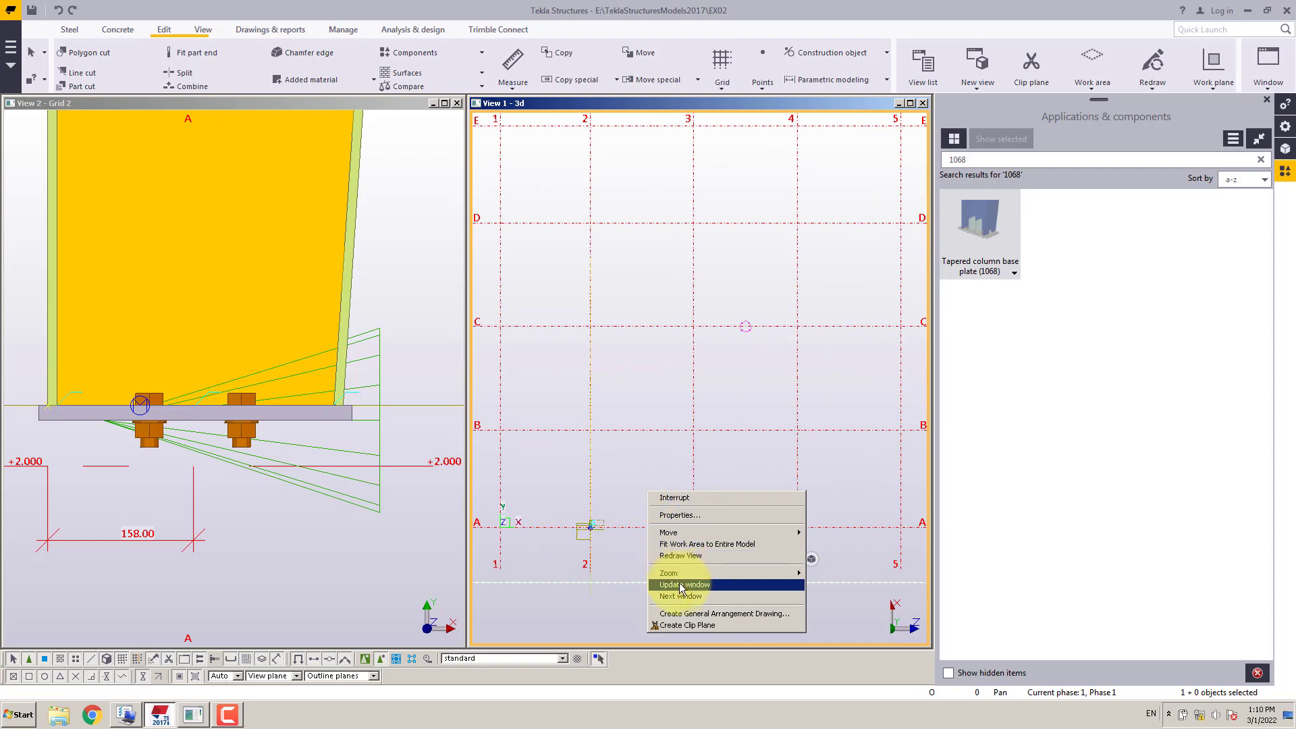
mouse_move(696, 573)
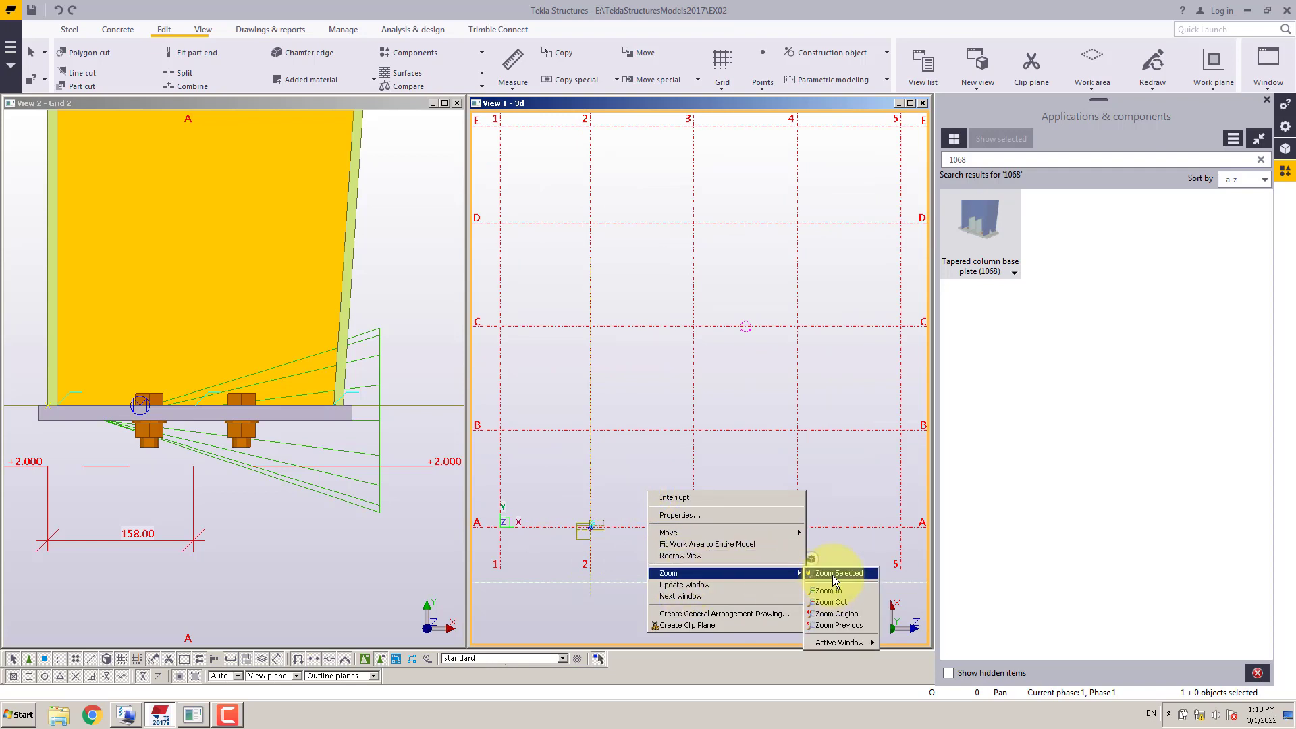
click(629, 475)
scroll(593, 565, up, 1)
scroll(593, 565, up, 8)
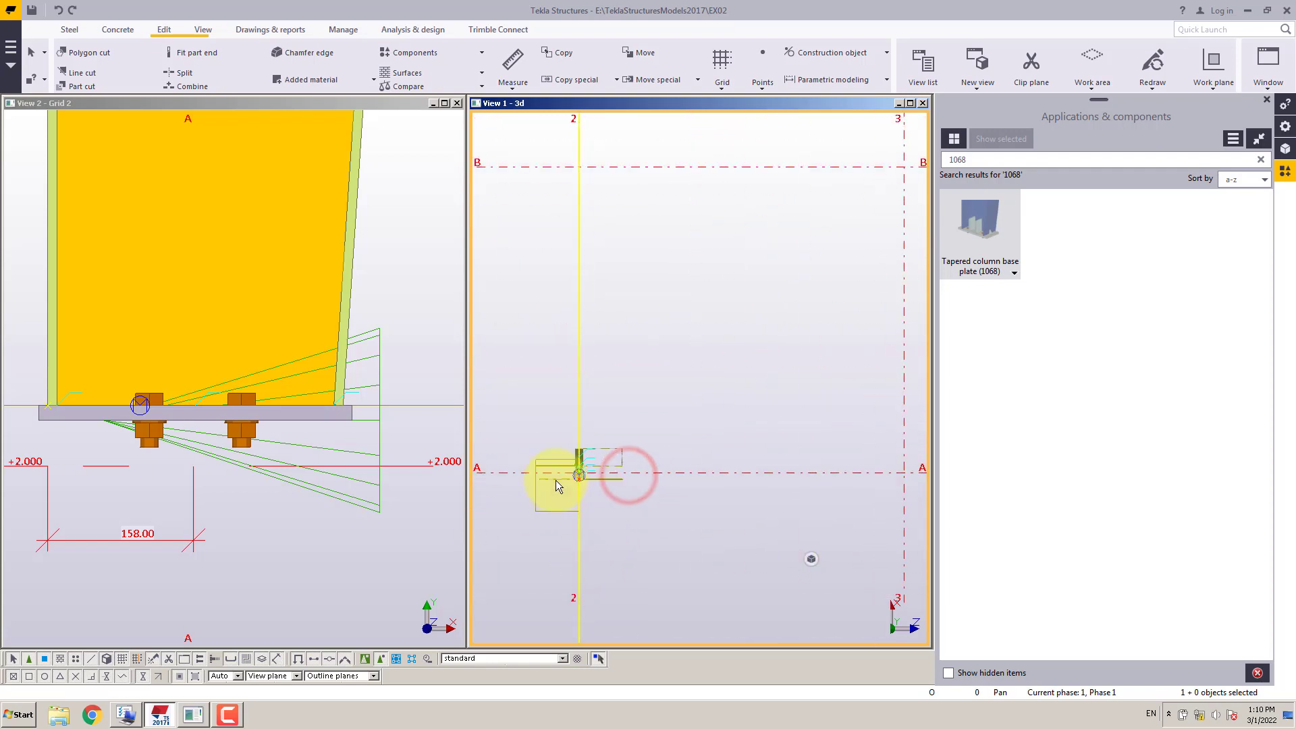
middle_drag(637, 549, 583, 531)
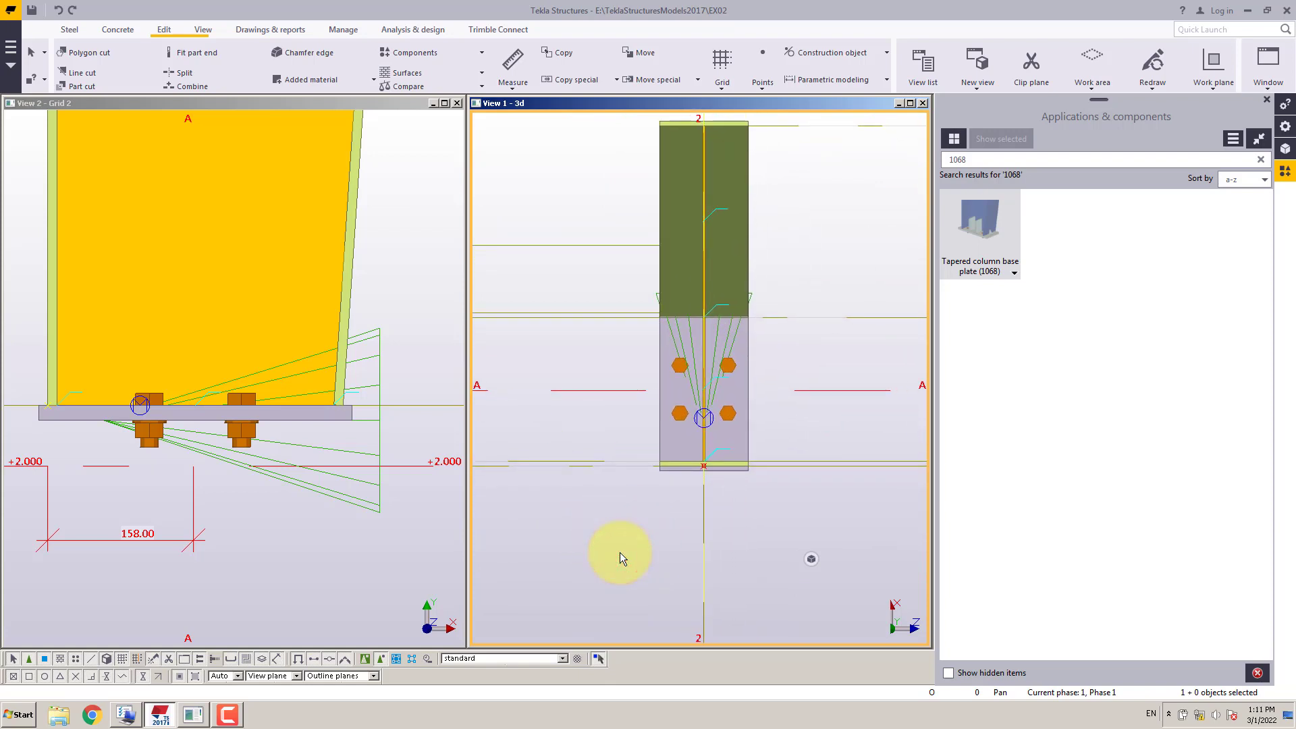
scroll(742, 419, up, 4)
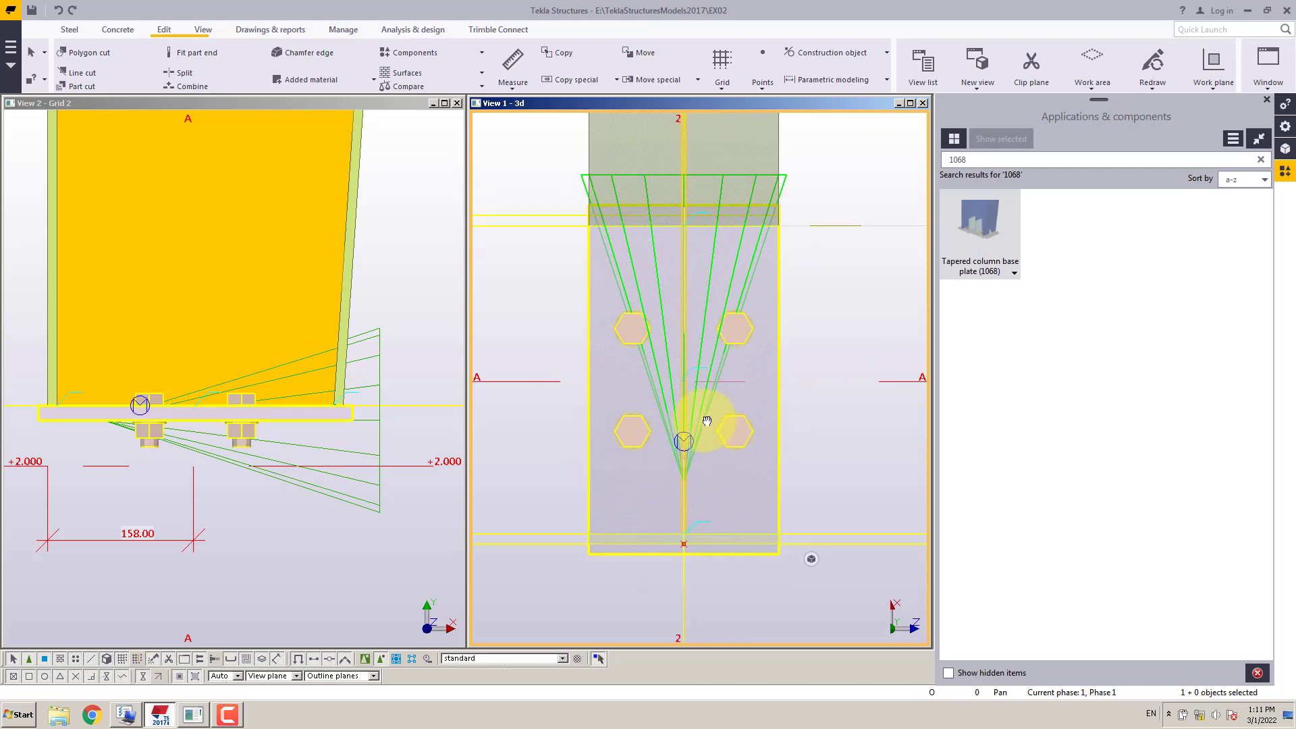
middle_drag(823, 328, 837, 301)
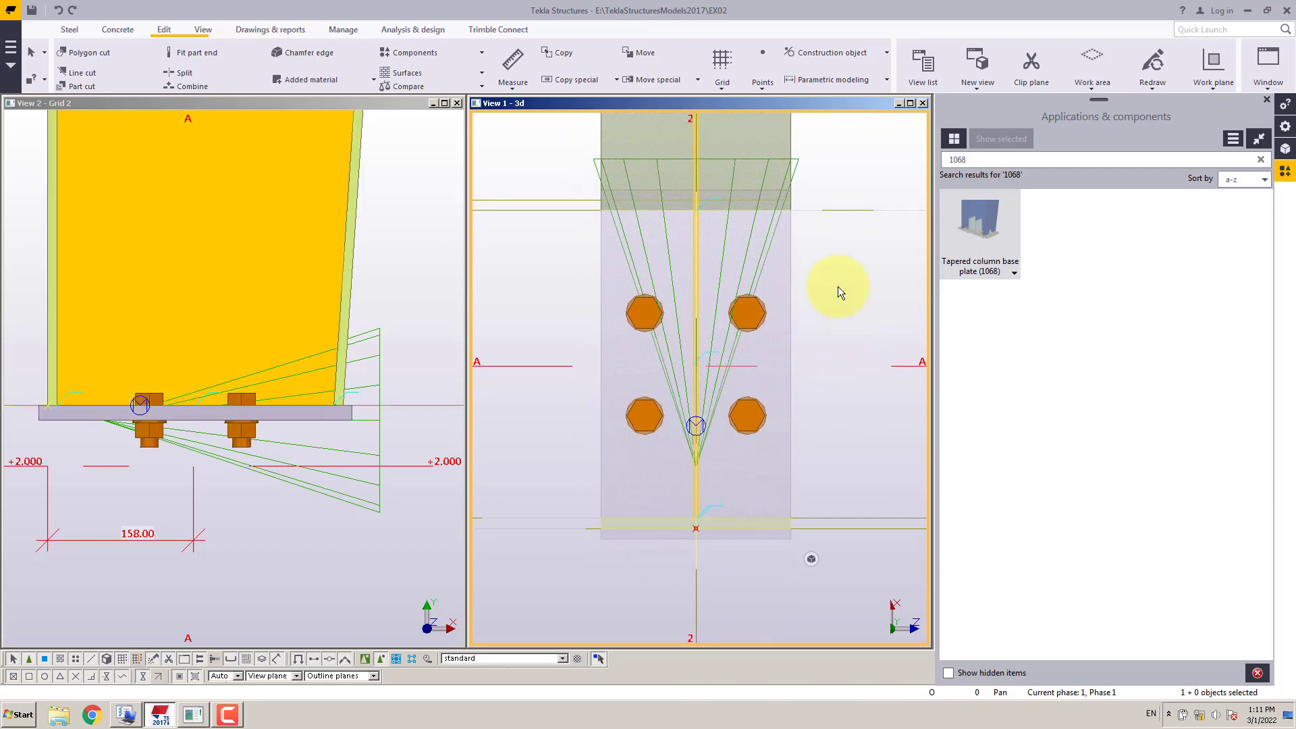
Set the work plane parallel to the plane view that shows the base plate from above
click(516, 87)
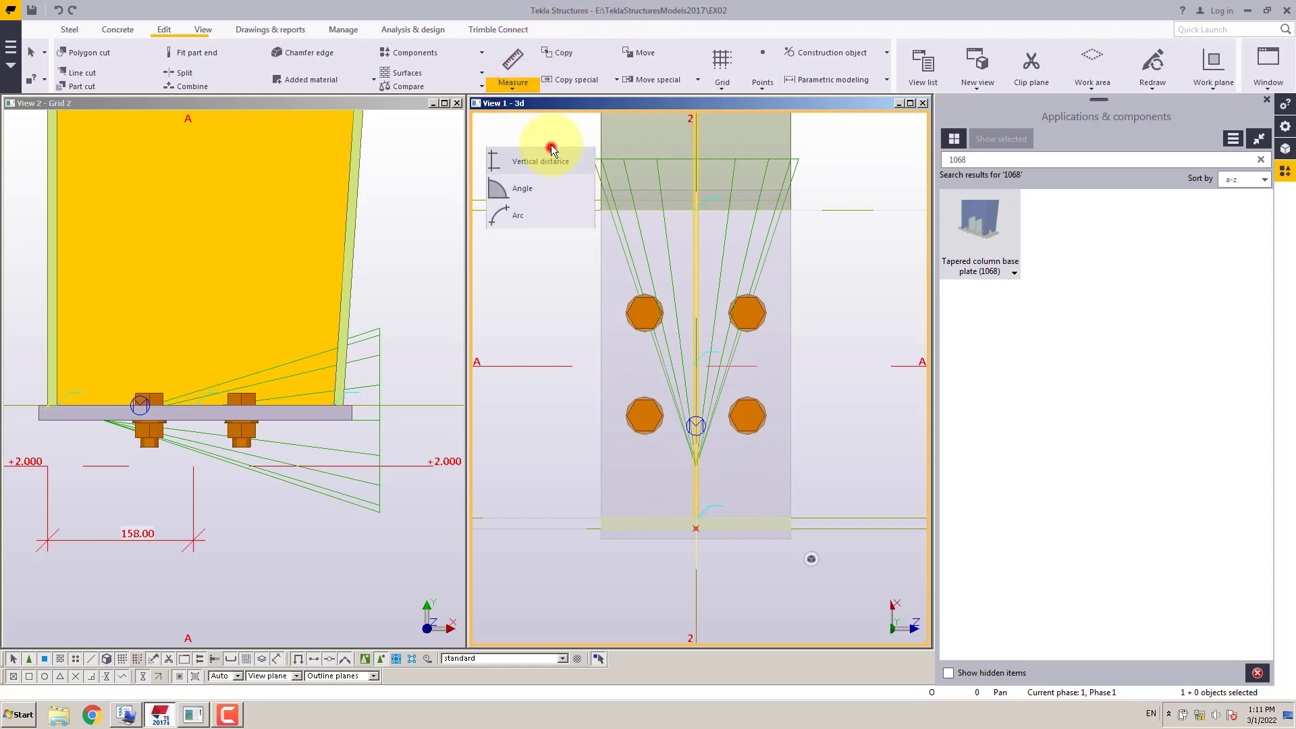
click(551, 146)
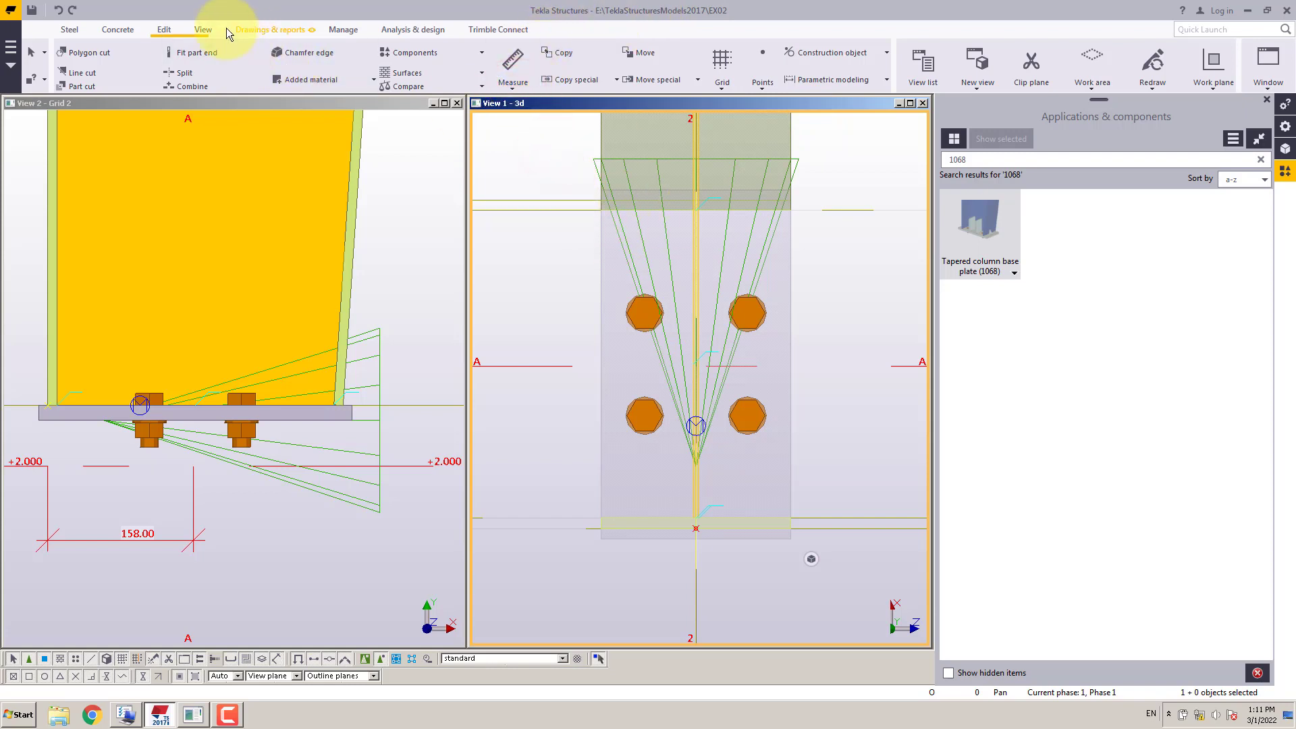
click(198, 32)
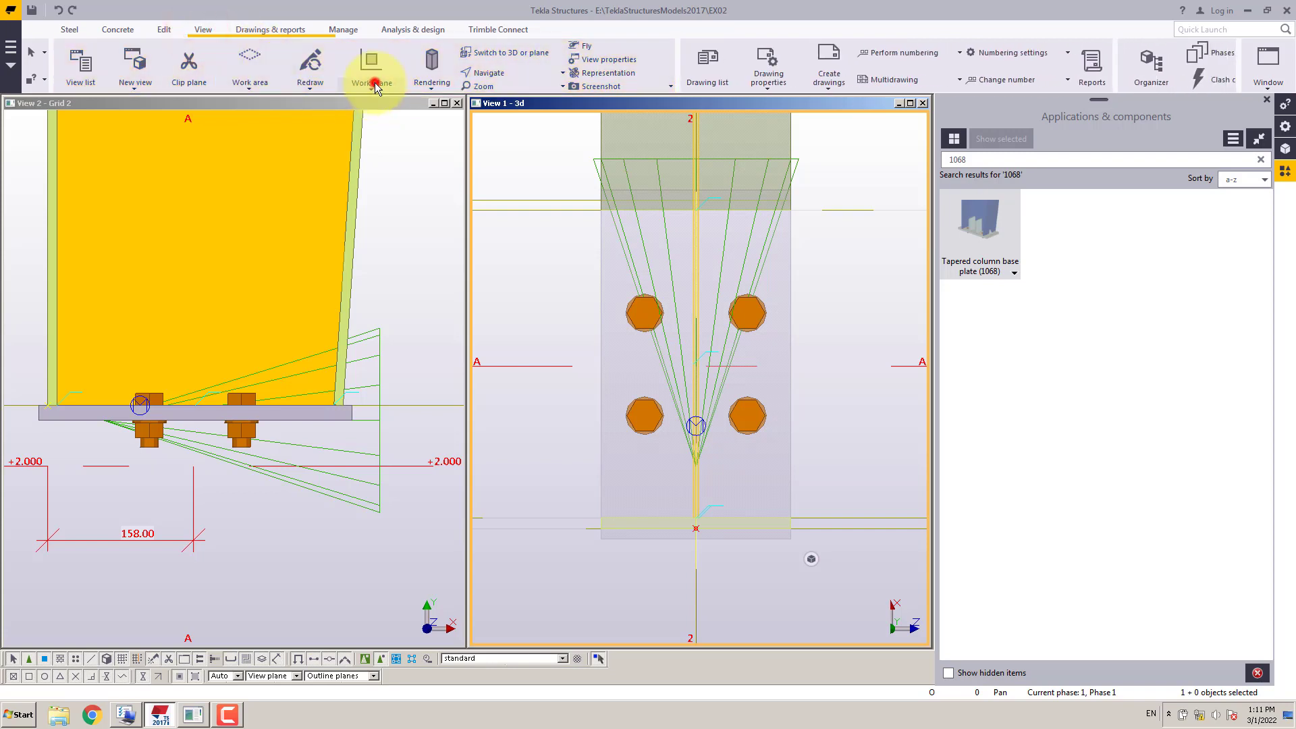
click(373, 73)
click(363, 317)
click(538, 264)
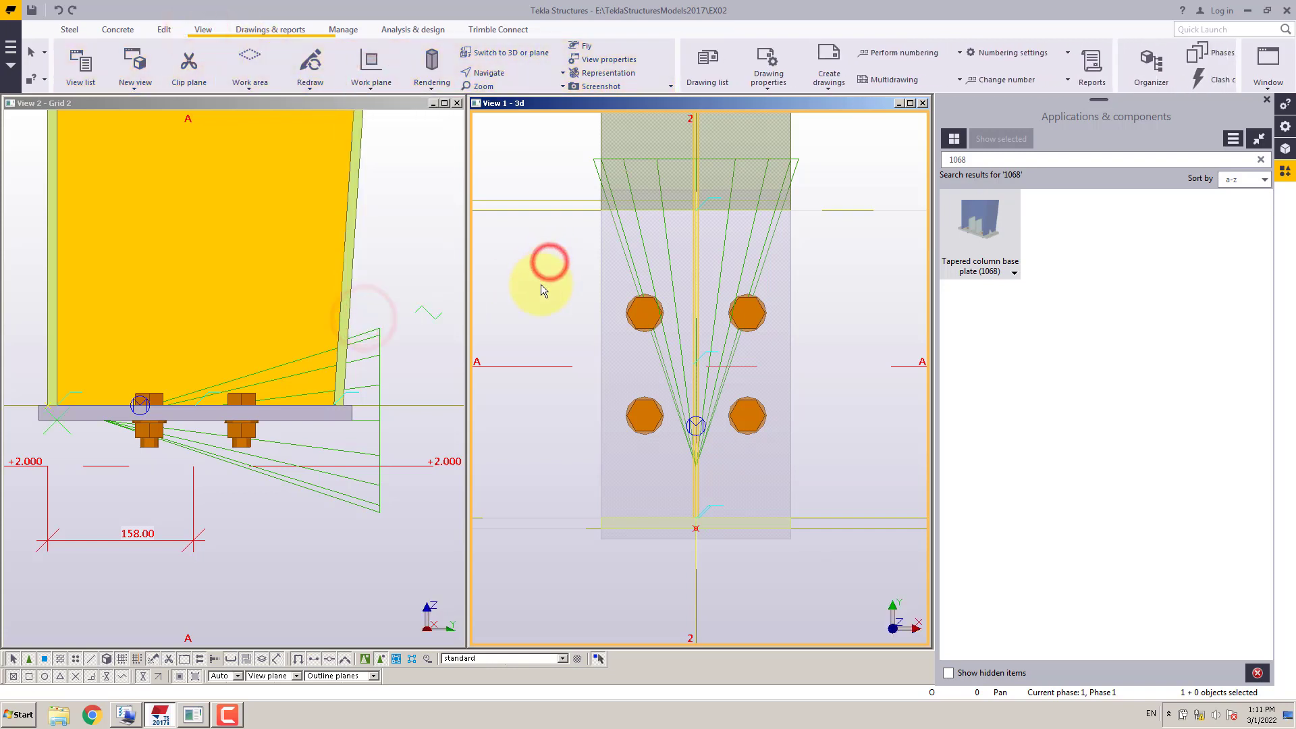
Measure the vertical distance from the base plate's lower corner to the lower left bolt, with the dimension placed beside the plate
click(164, 29)
click(513, 81)
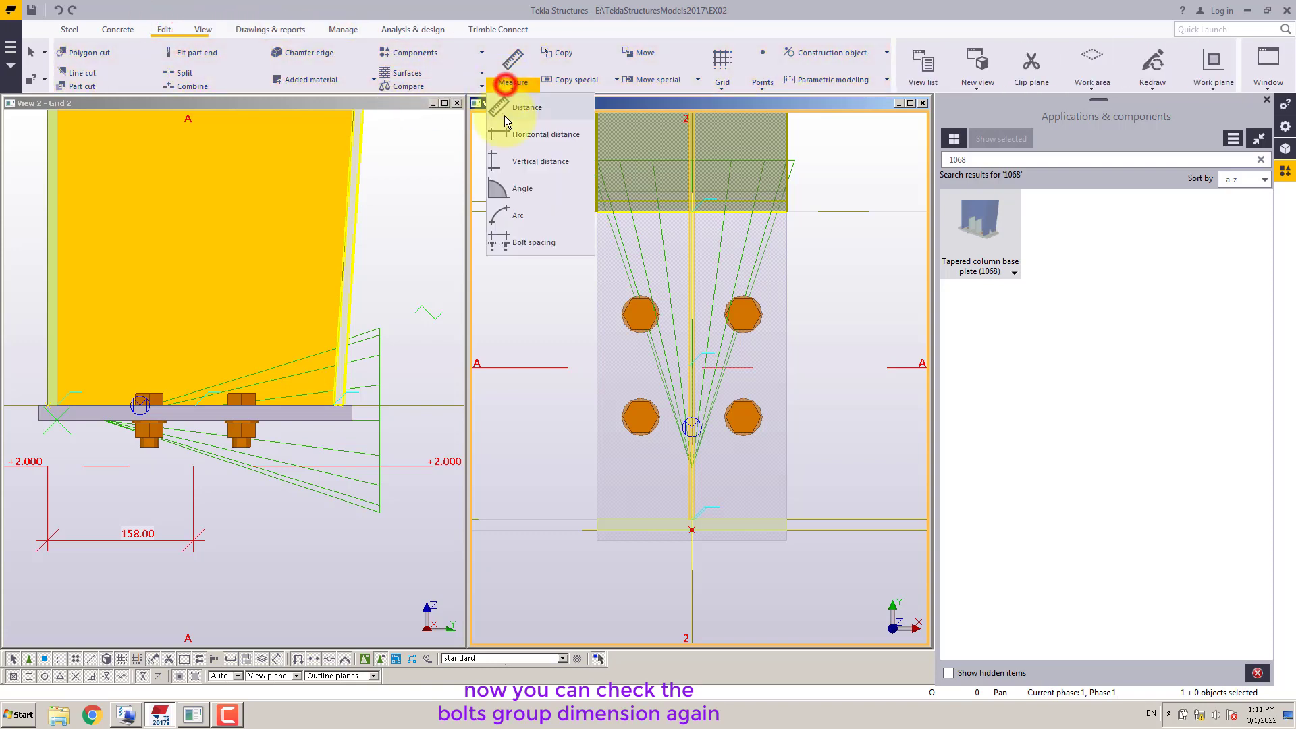
click(513, 154)
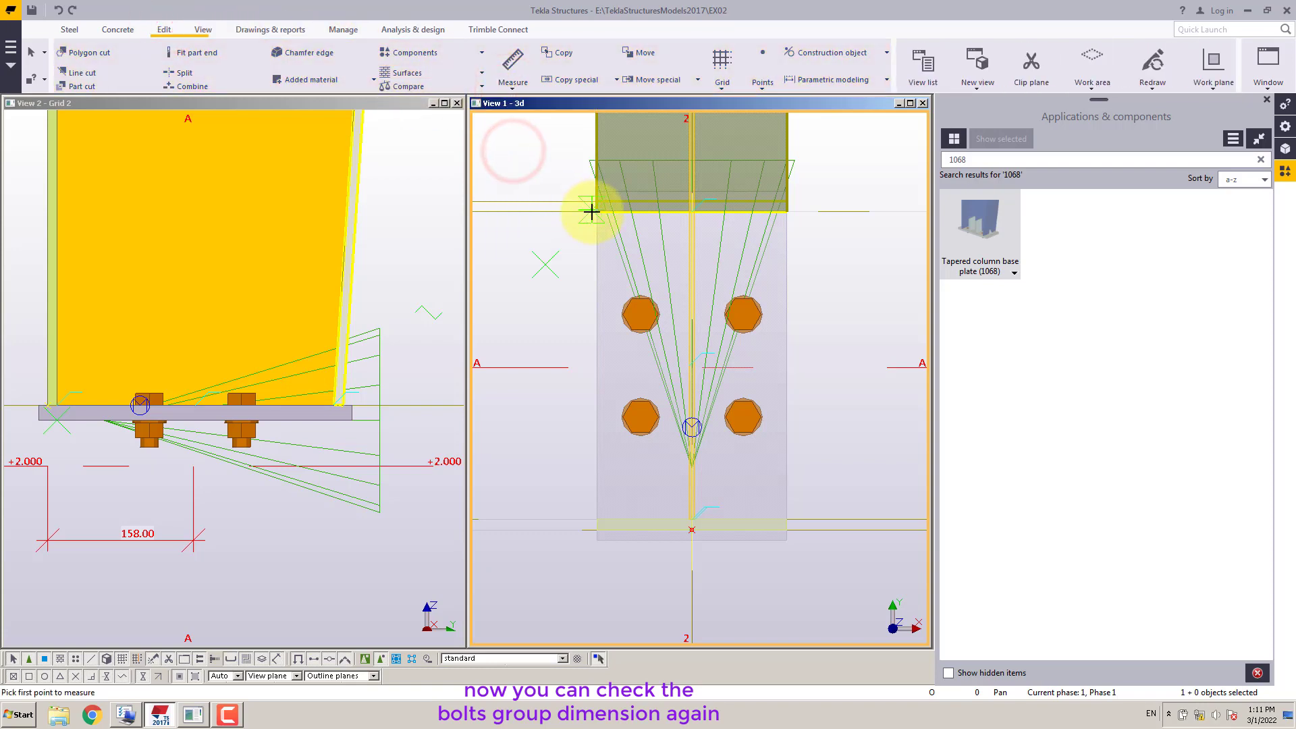
scroll(594, 545, up, 4)
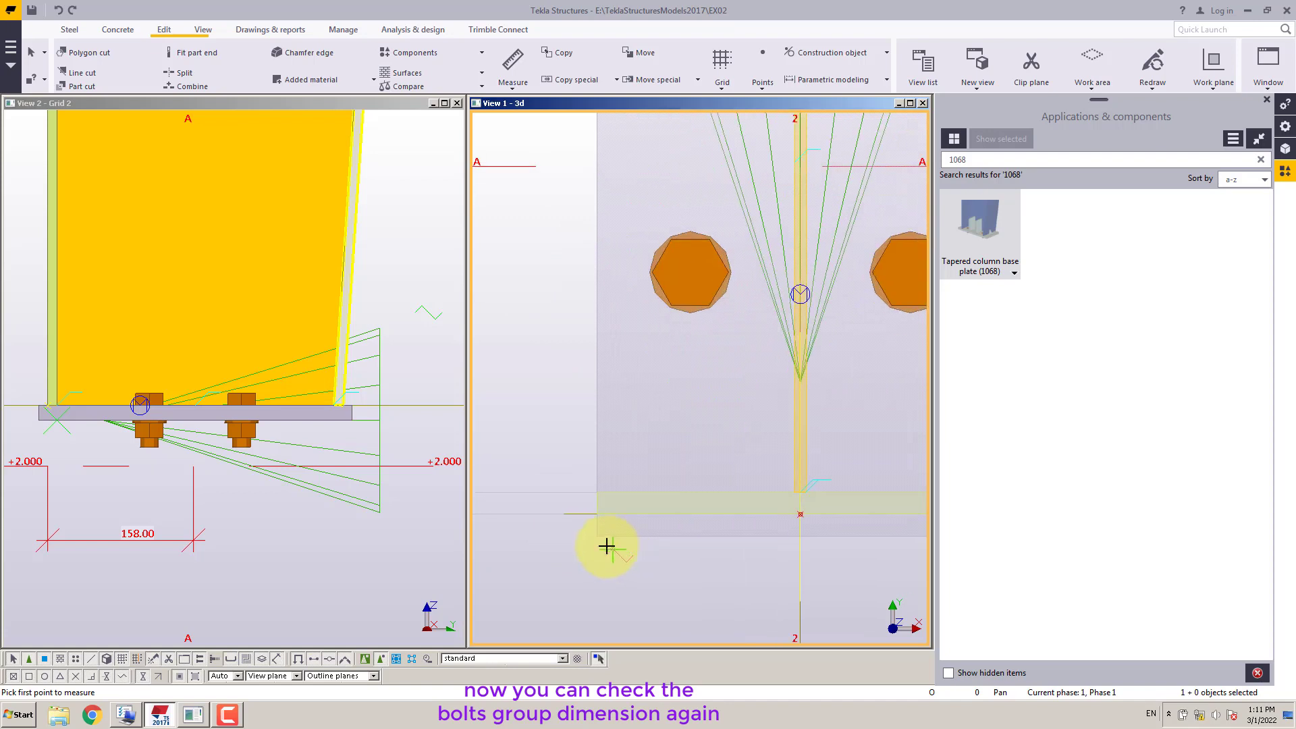
click(601, 539)
scroll(601, 539, down, 1)
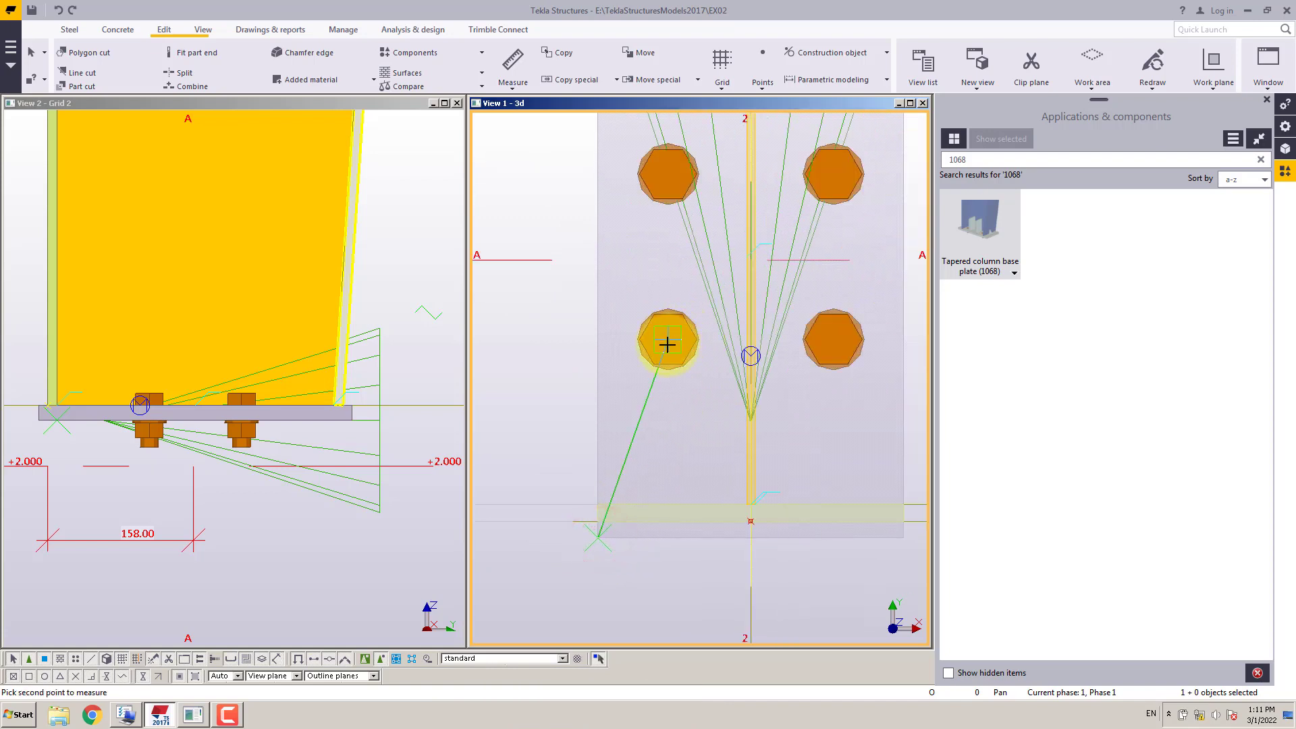
click(666, 342)
scroll(678, 375, down, 2)
click(550, 396)
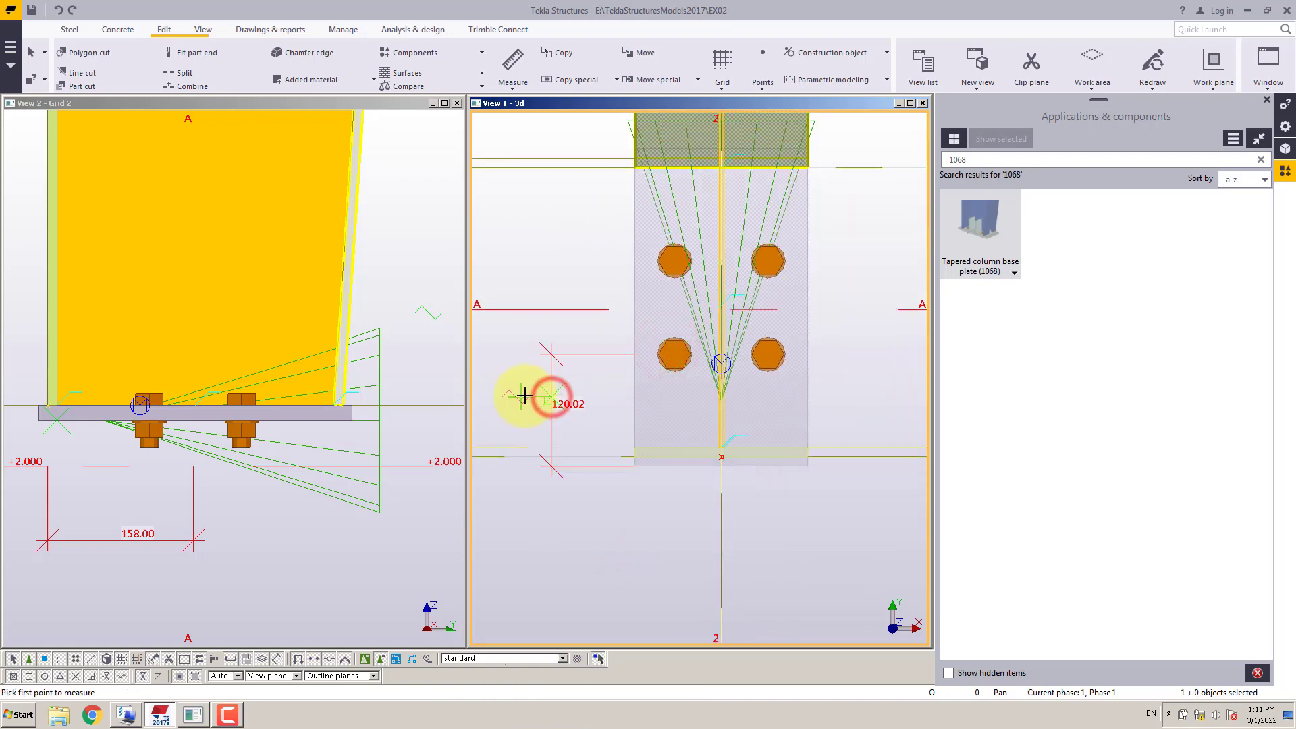
Measure the vertical spacing between the two left bolts of the base plate
click(675, 356)
click(675, 265)
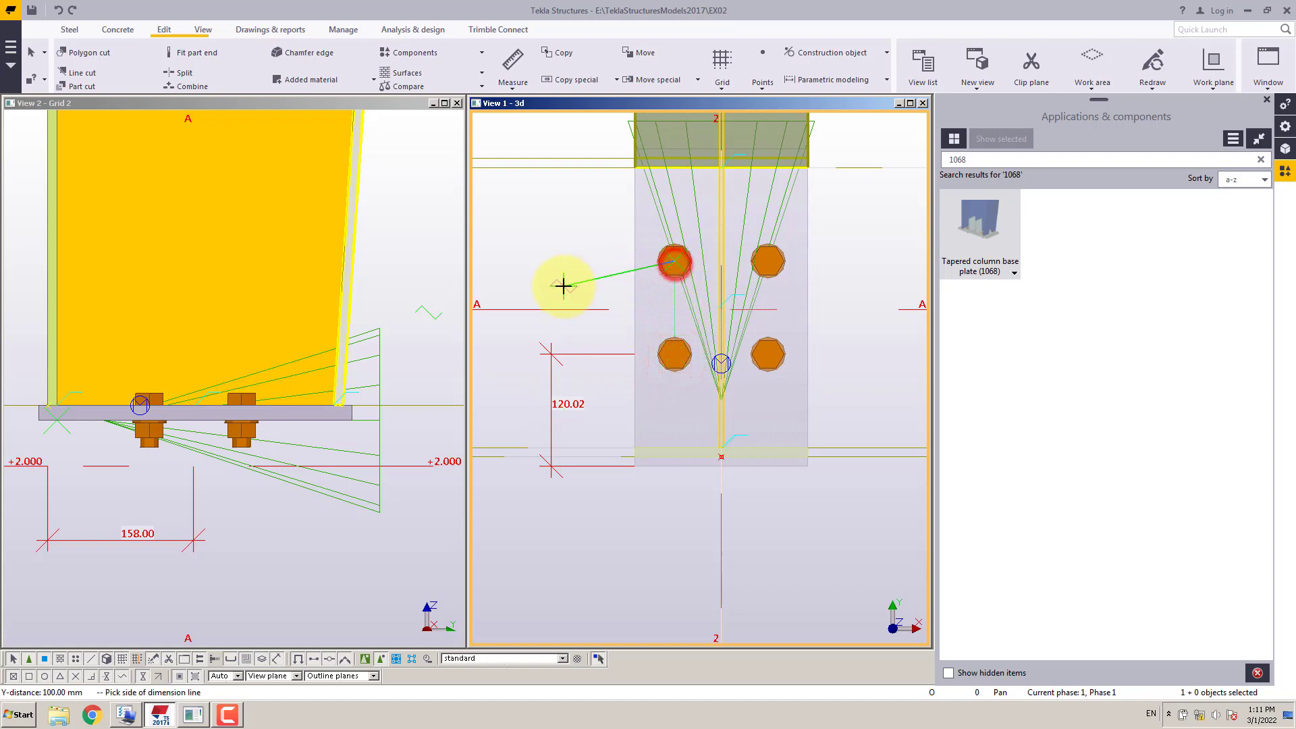
click(565, 286)
Measure the vertical distance from the base plate's upper corner to the upper left bolt
middle_drag(583, 274, 590, 329)
scroll(666, 211, up, 4)
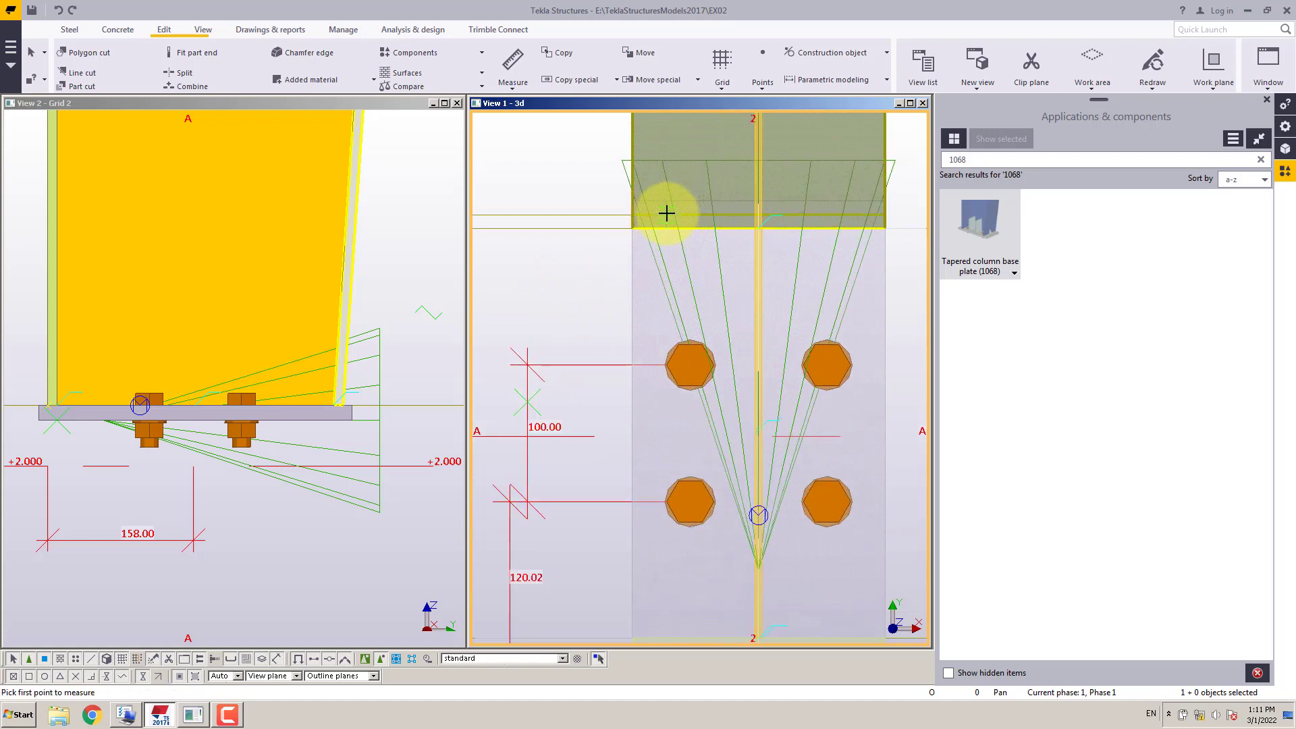
scroll(623, 204, down, 4)
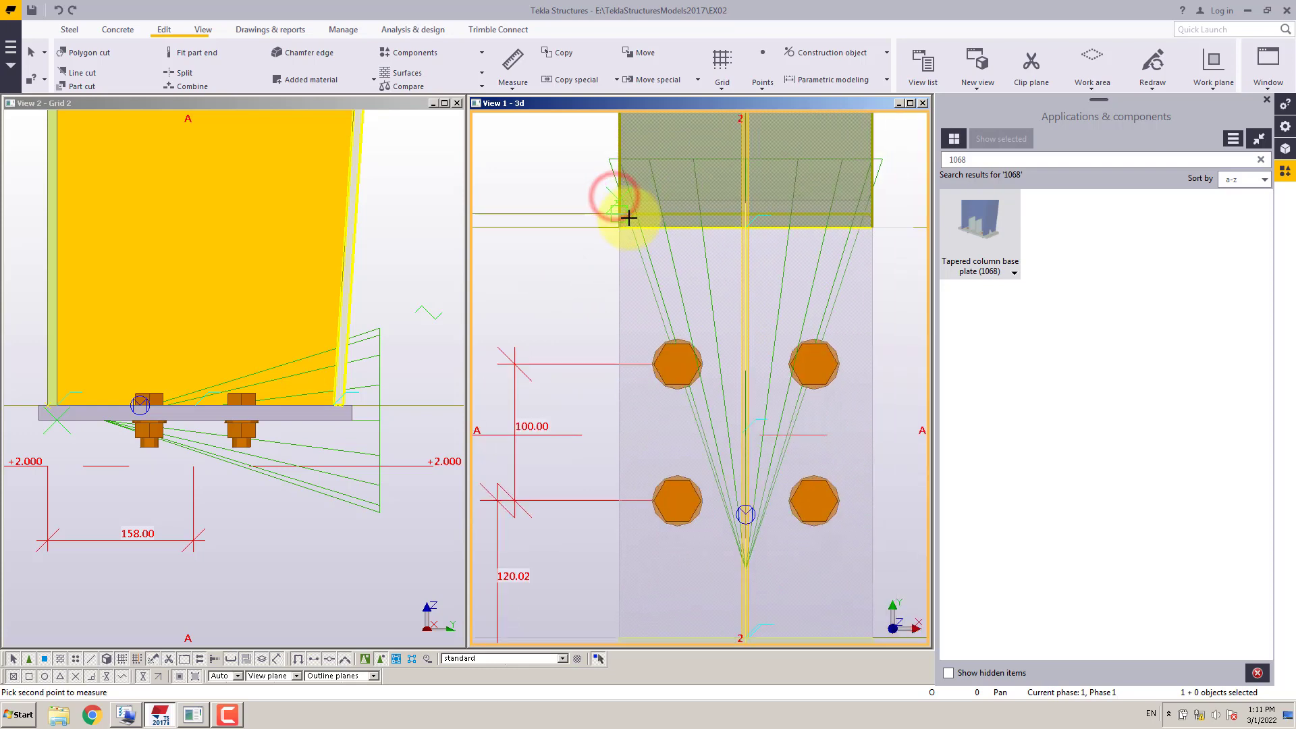
click(618, 198)
click(675, 361)
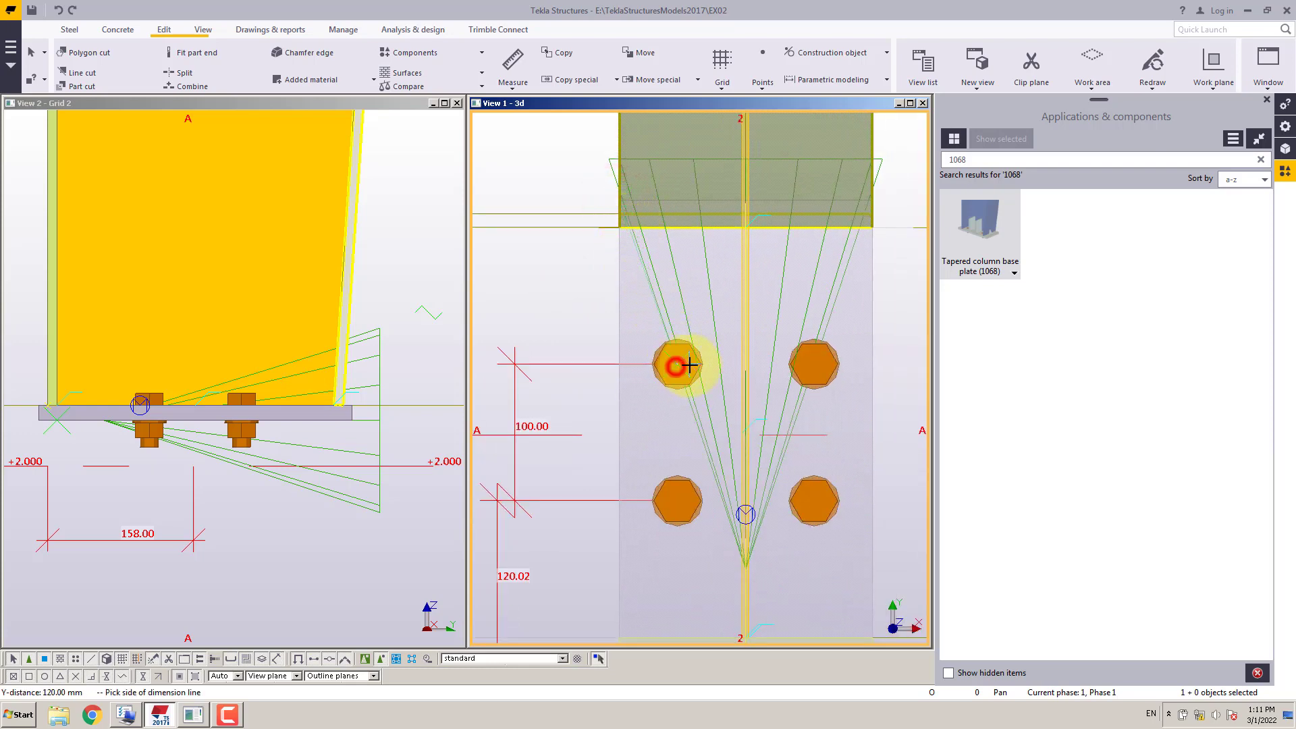
scroll(685, 361, down, 2)
click(538, 304)
middle_drag(535, 335, 530, 301)
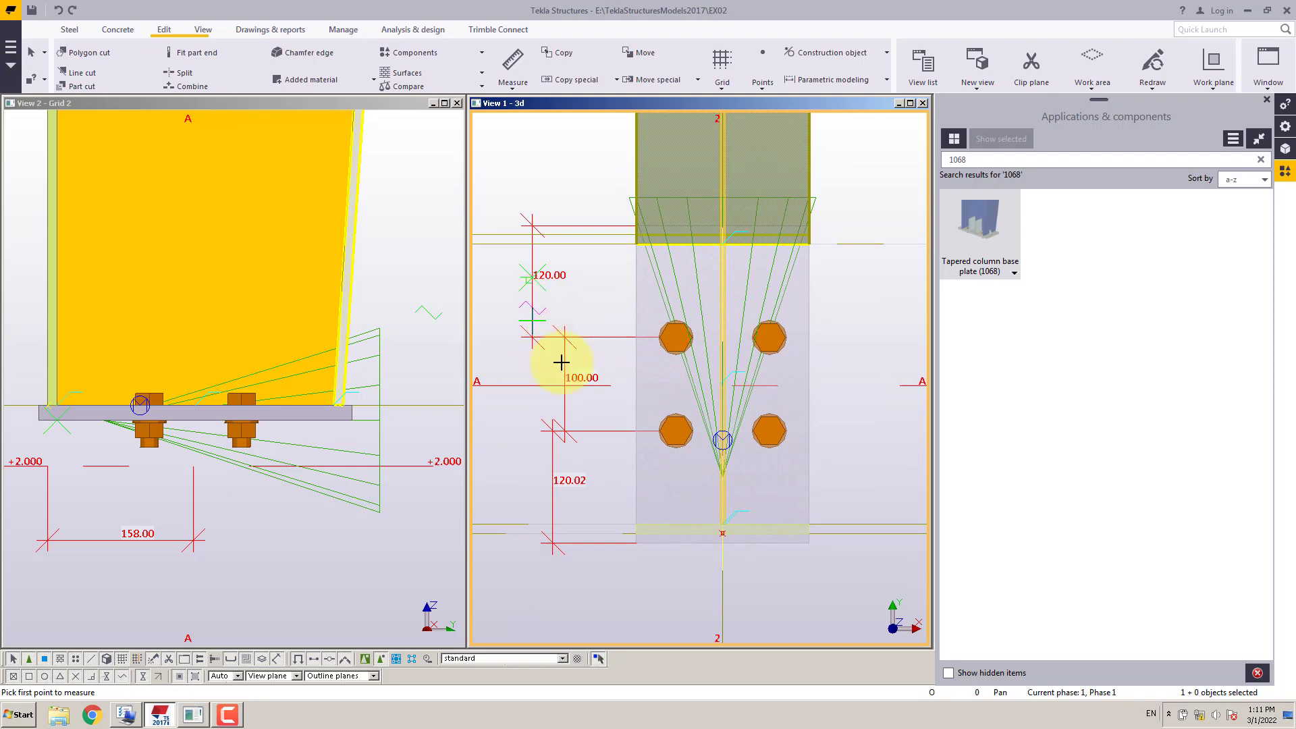
middle_drag(558, 362, 567, 327)
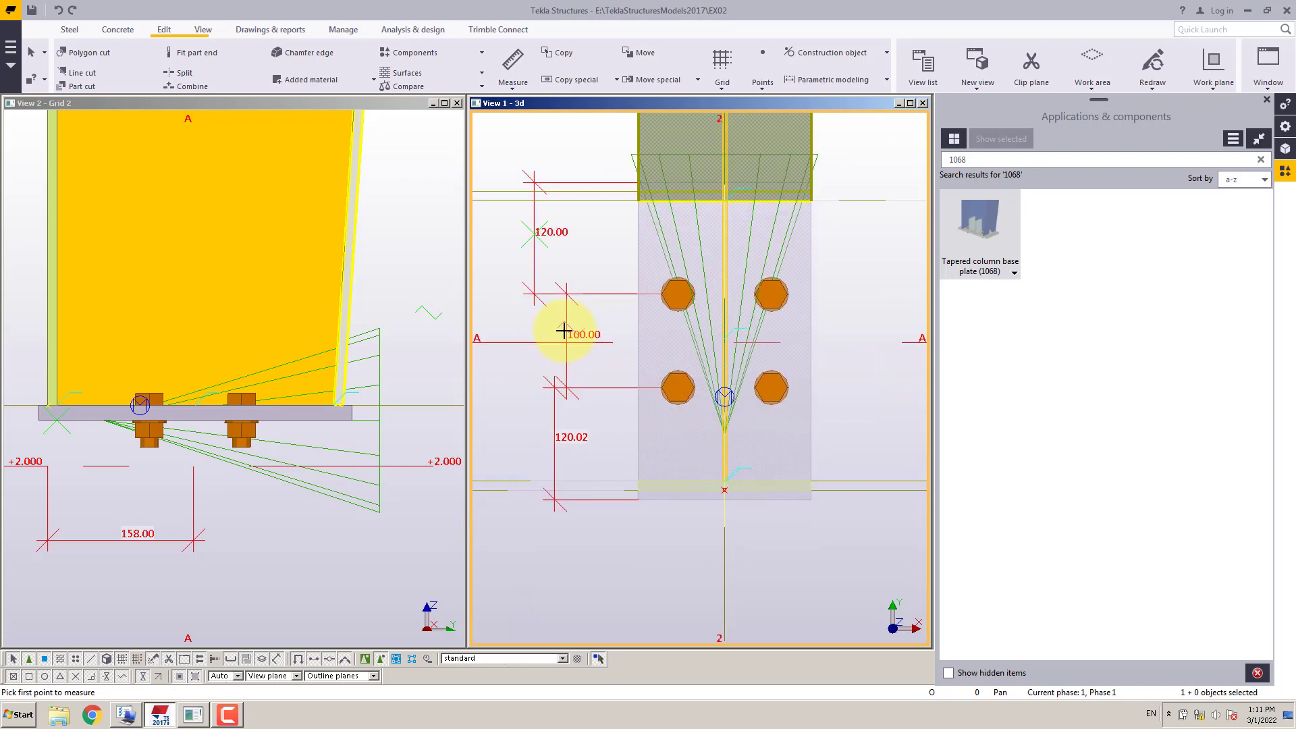
Repeat the vertical measurement from the plate's lower left corner to the lower left bolt and finish vertical measuring
click(637, 501)
click(677, 392)
click(655, 555)
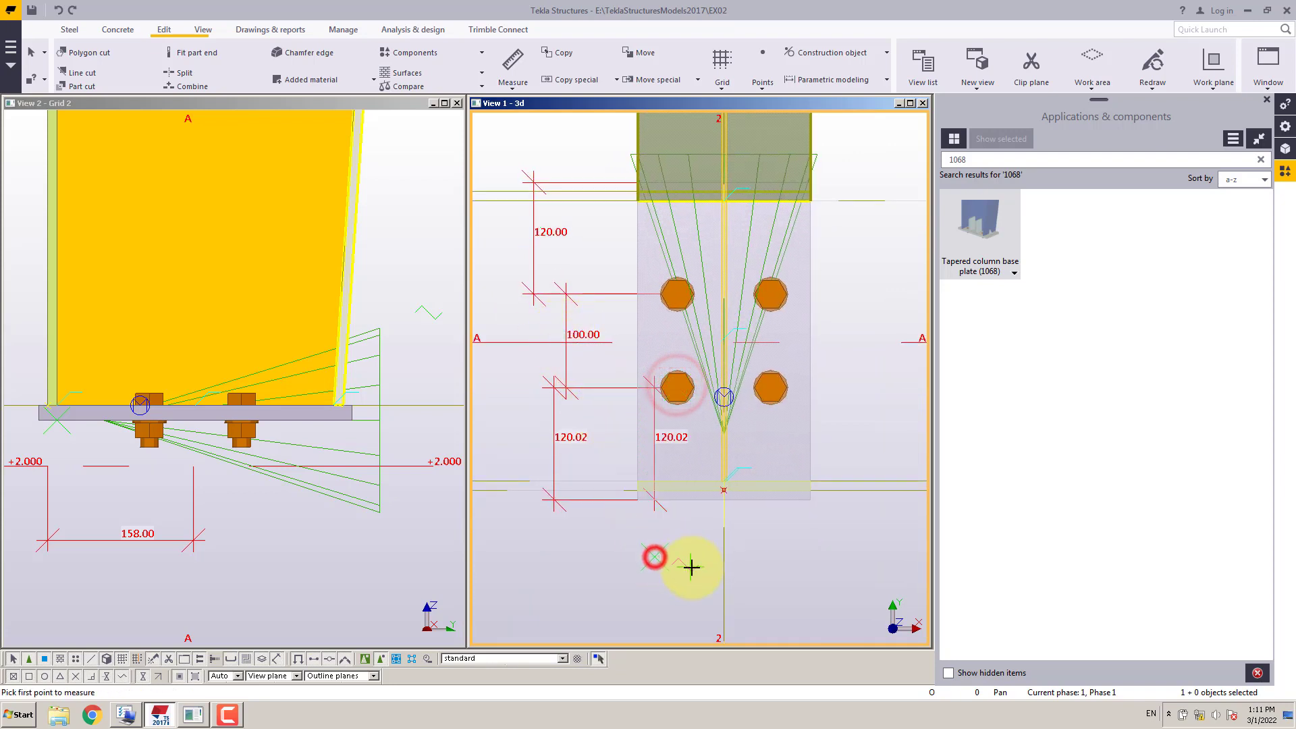
right_click(682, 551)
click(705, 380)
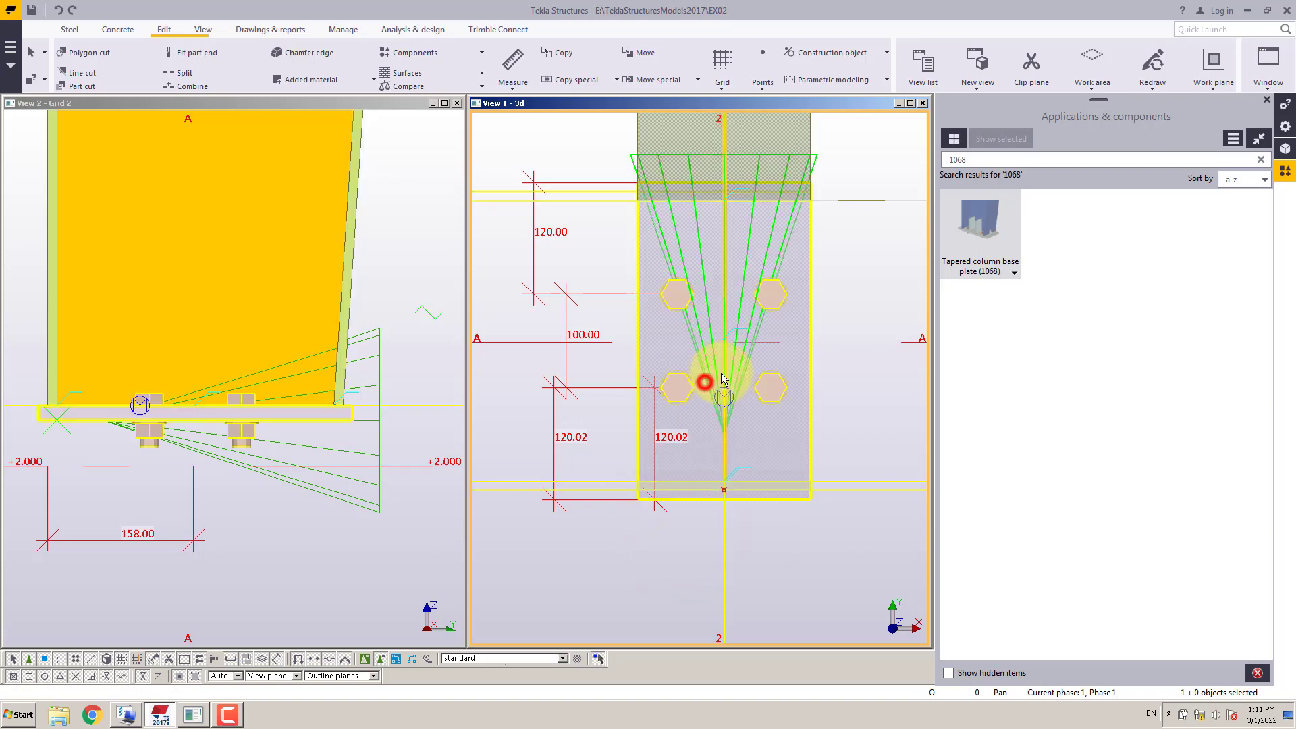
Measure the horizontal distance from the lower left bolt to the base plate's left edge, with the dimension placed below the plate
click(513, 86)
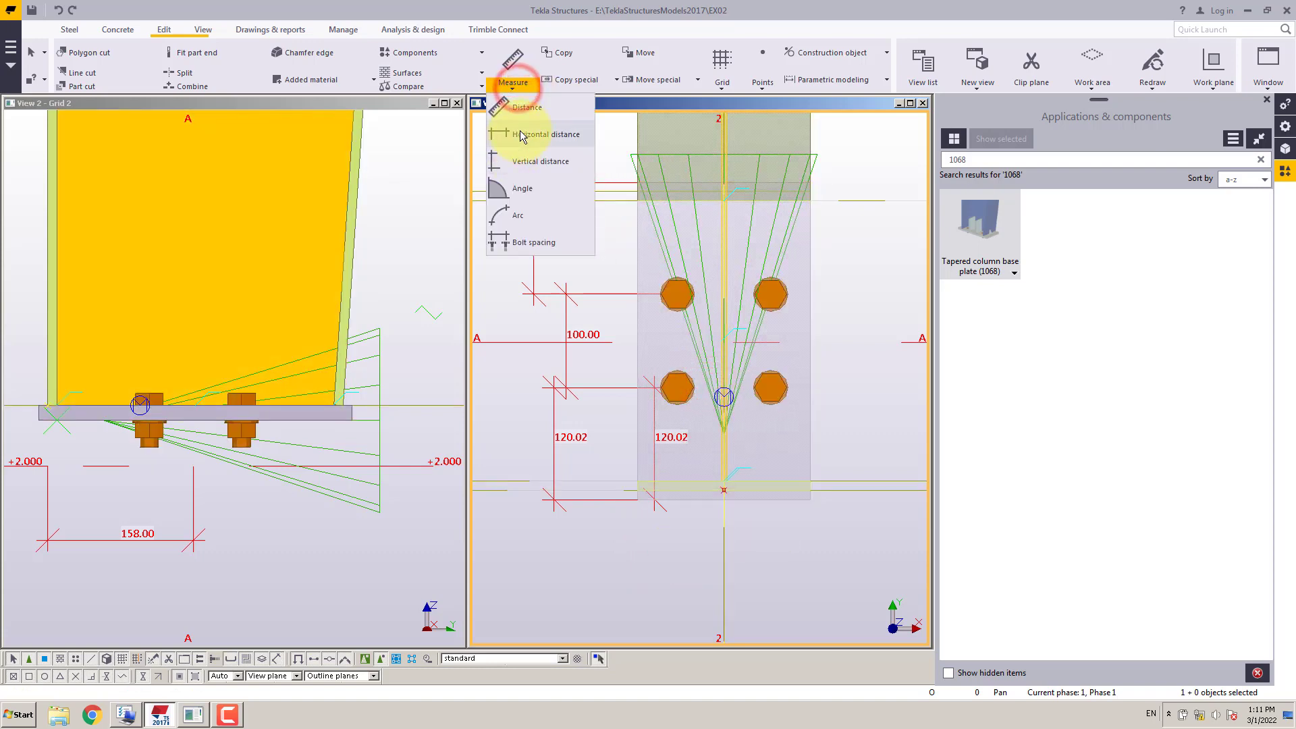
click(522, 131)
click(676, 390)
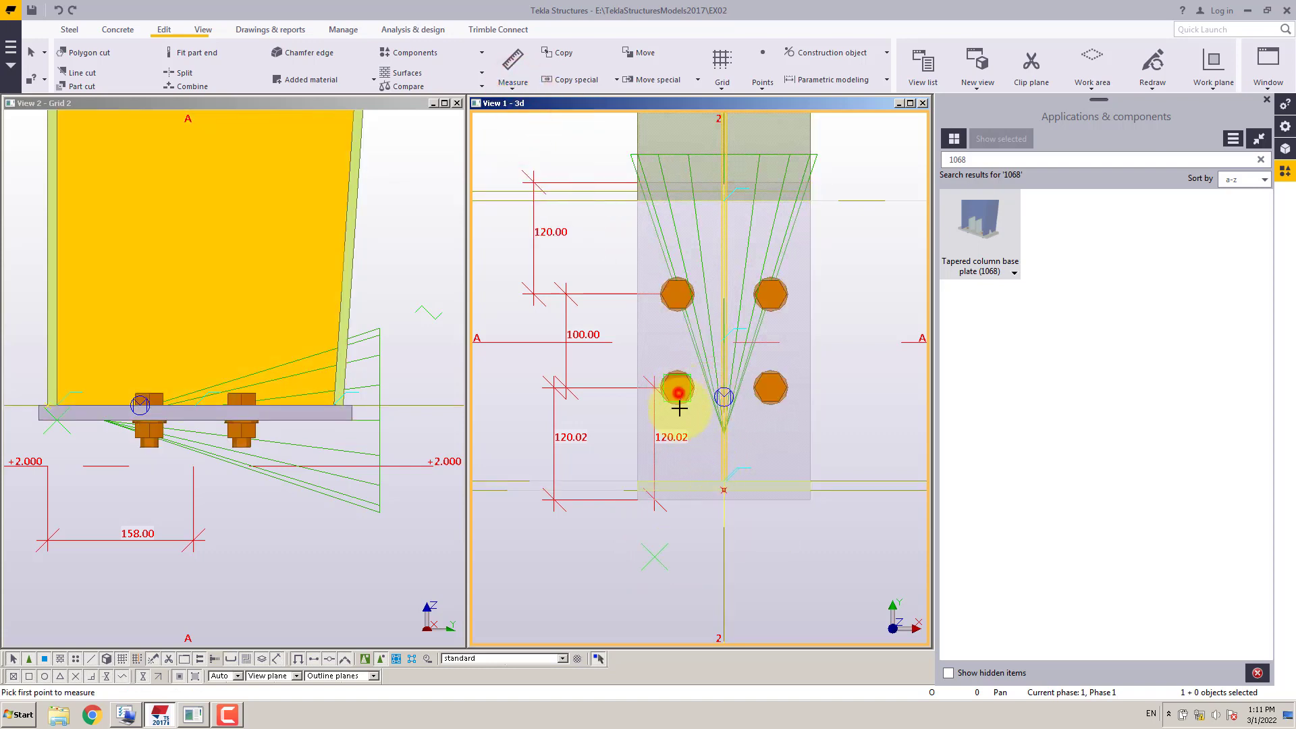
click(640, 503)
click(637, 590)
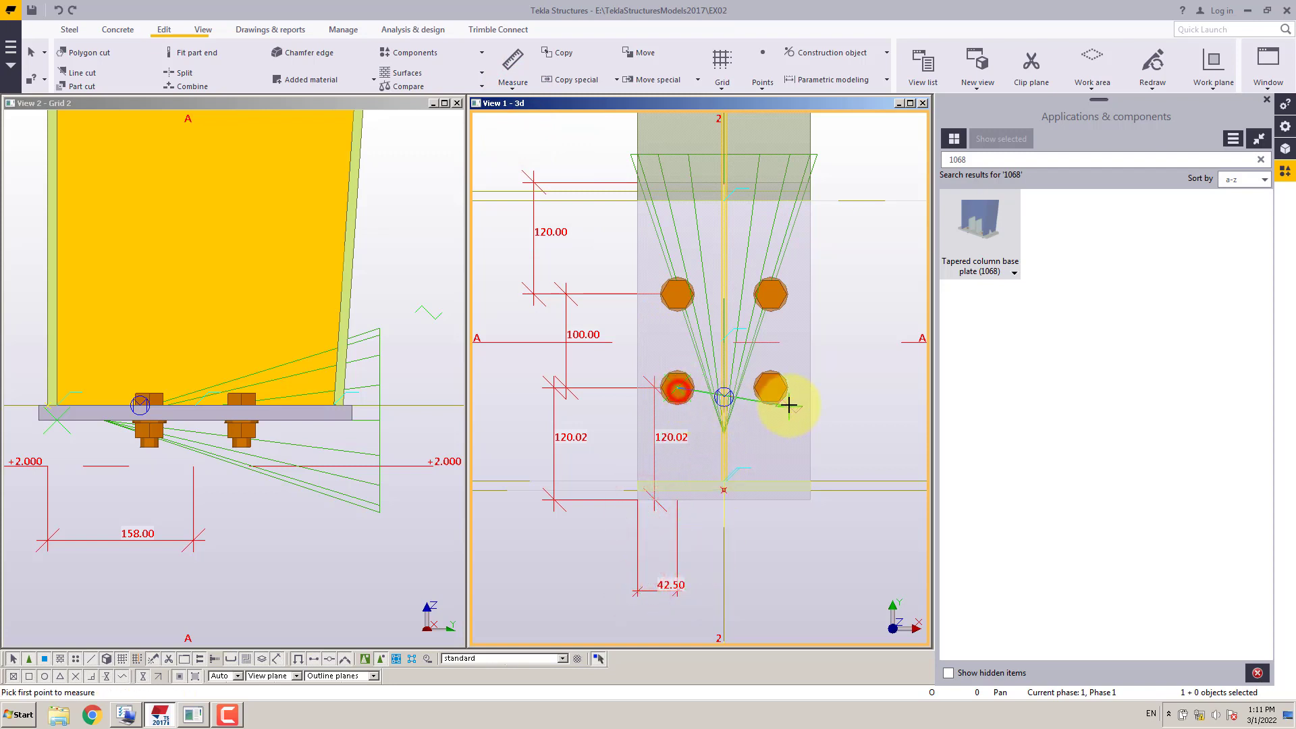
Measure the horizontal spacing of the lower bolts and the distance from the lower right bolt to the plate's right edge
click(771, 390)
click(748, 584)
click(746, 581)
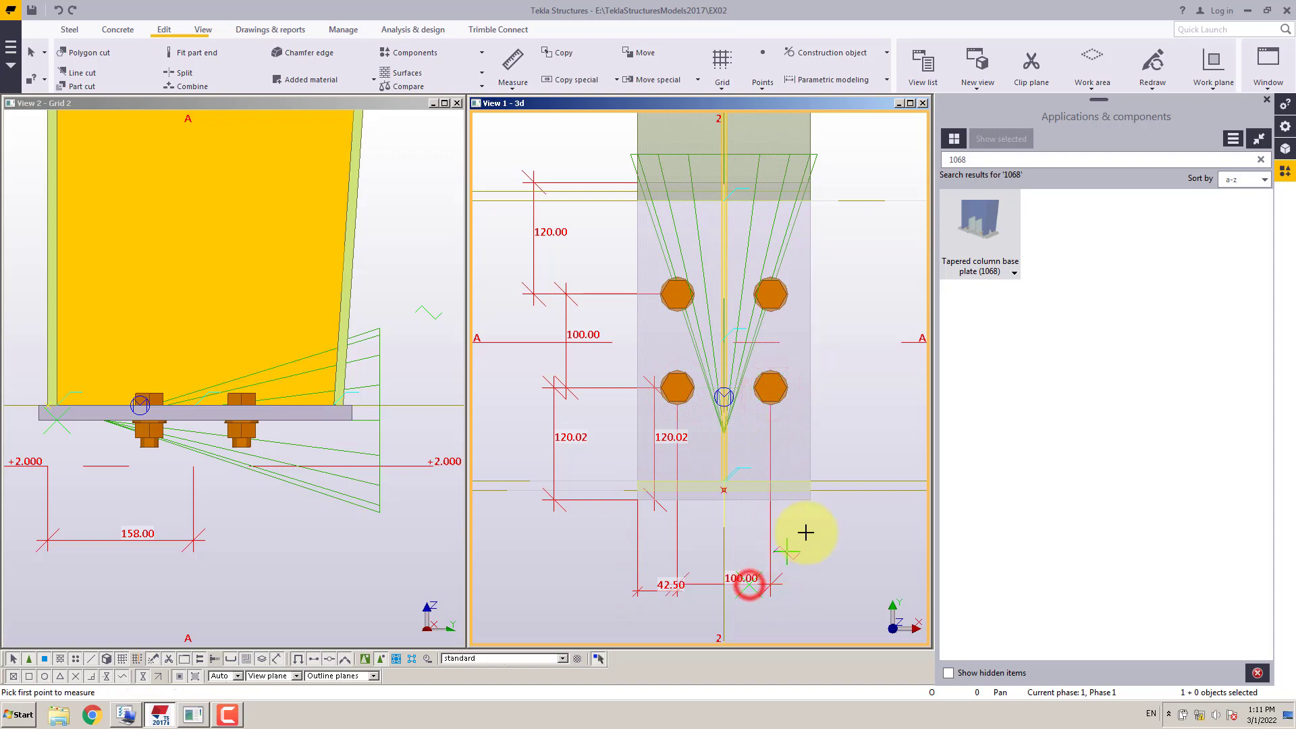
click(772, 388)
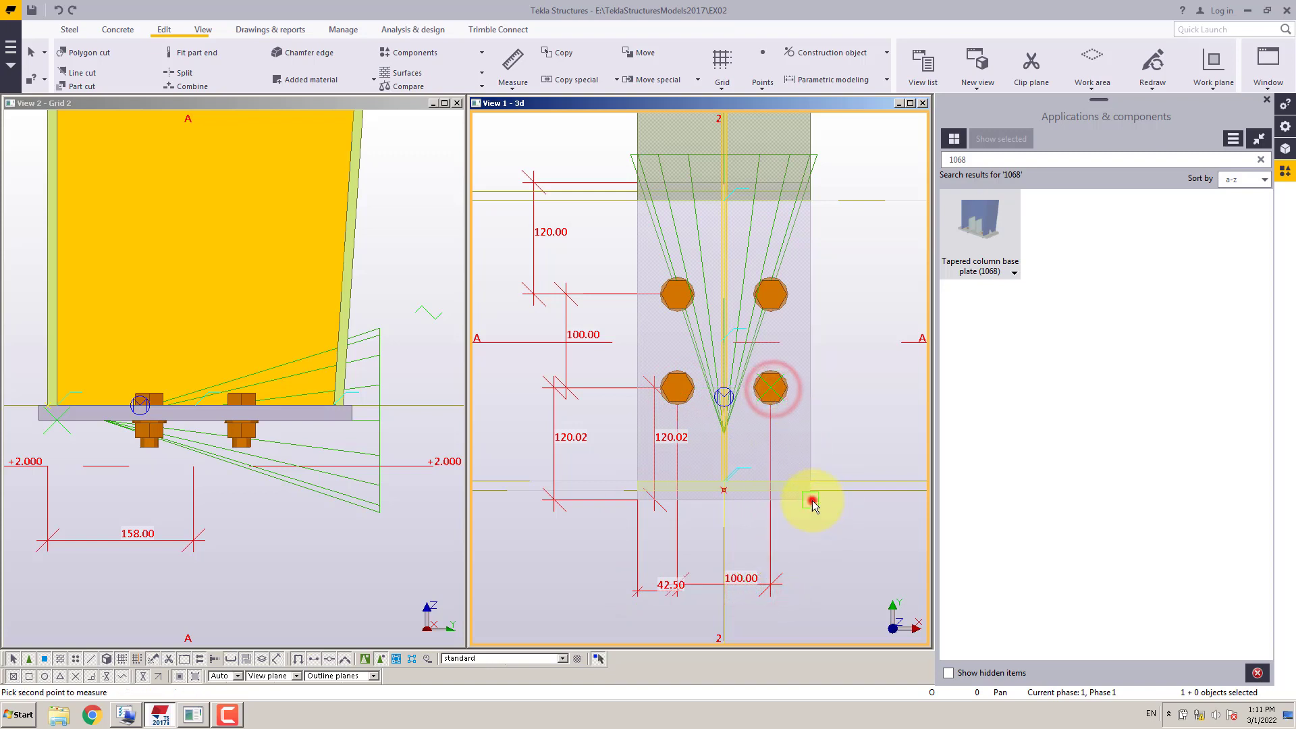
click(813, 500)
click(797, 583)
right_click(845, 540)
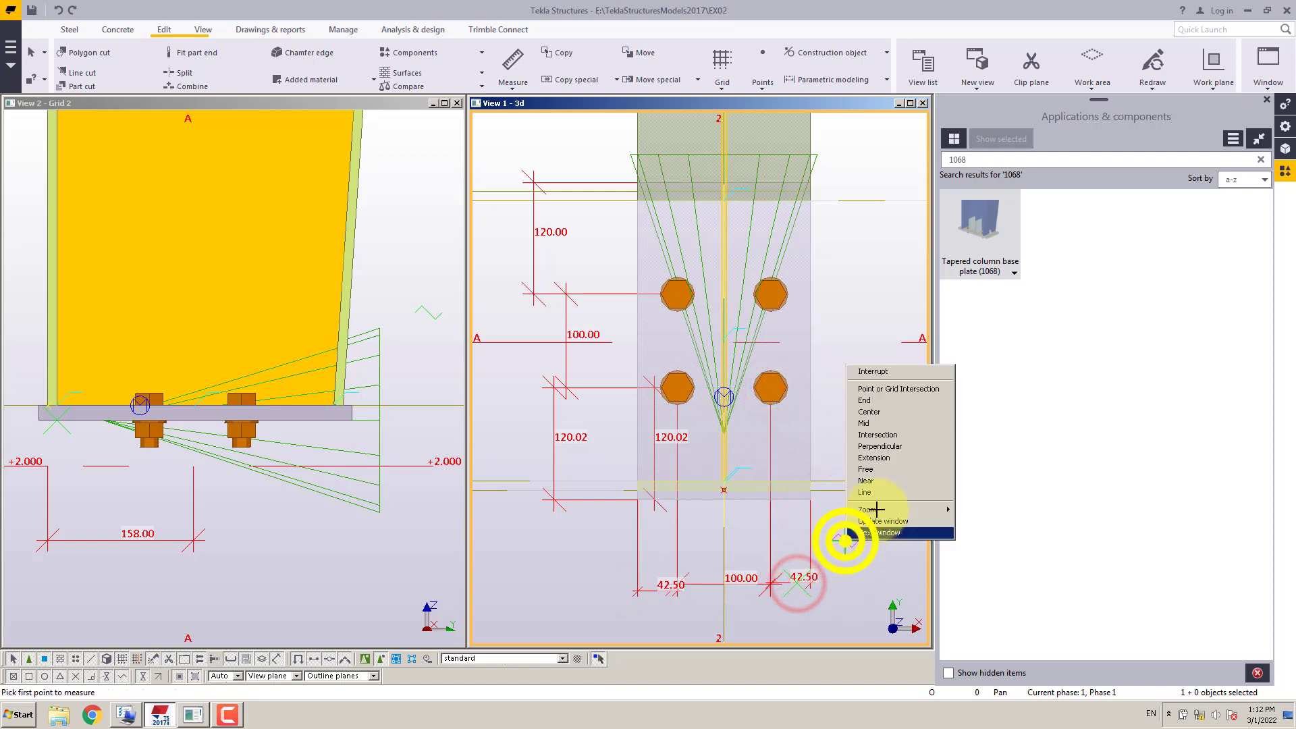
click(876, 370)
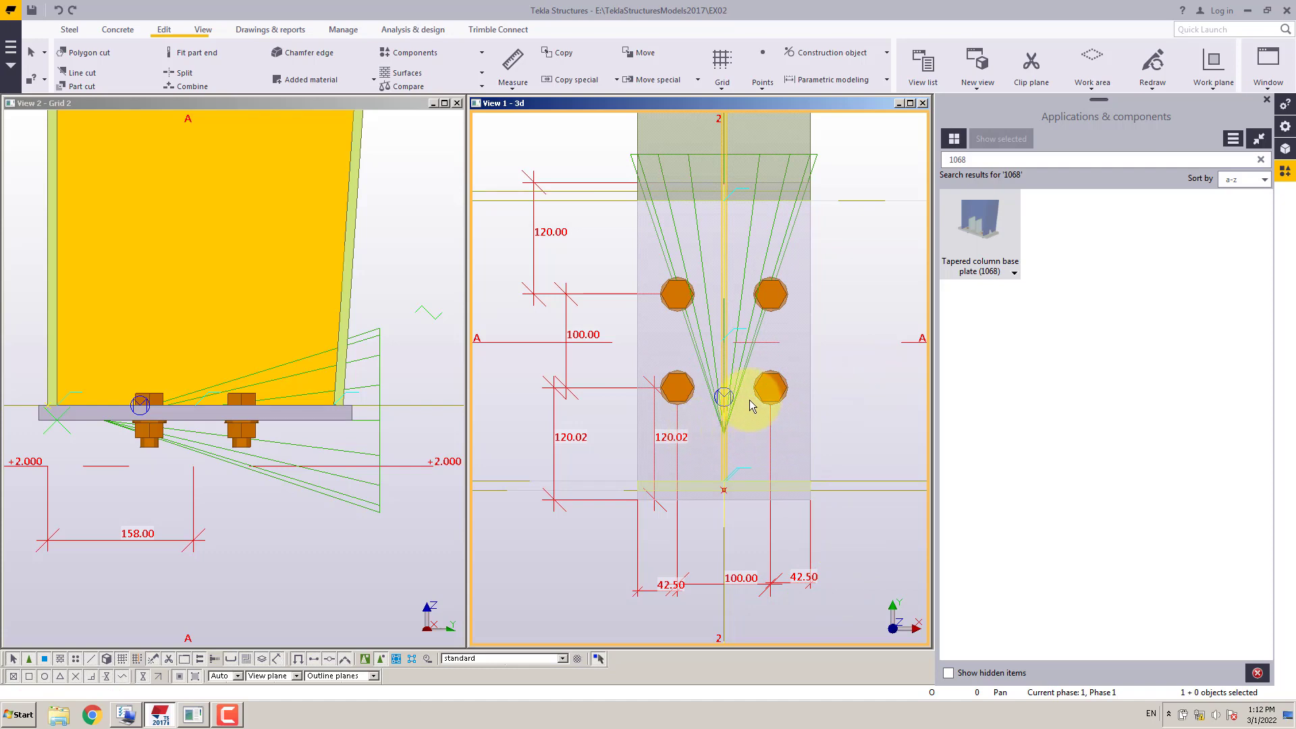
click(810, 518)
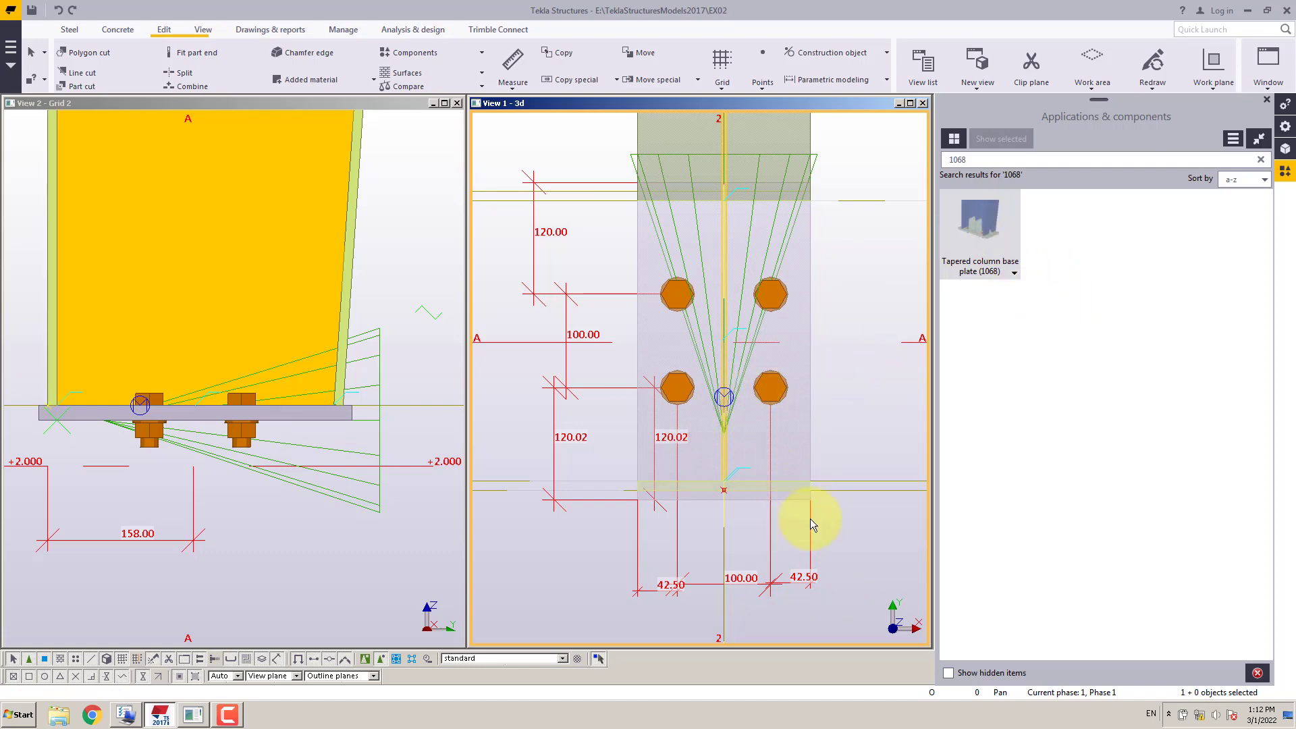
Open the Tapered column base plate (1068) settings and place the dialog clear of the measured base plate view
click(970, 239)
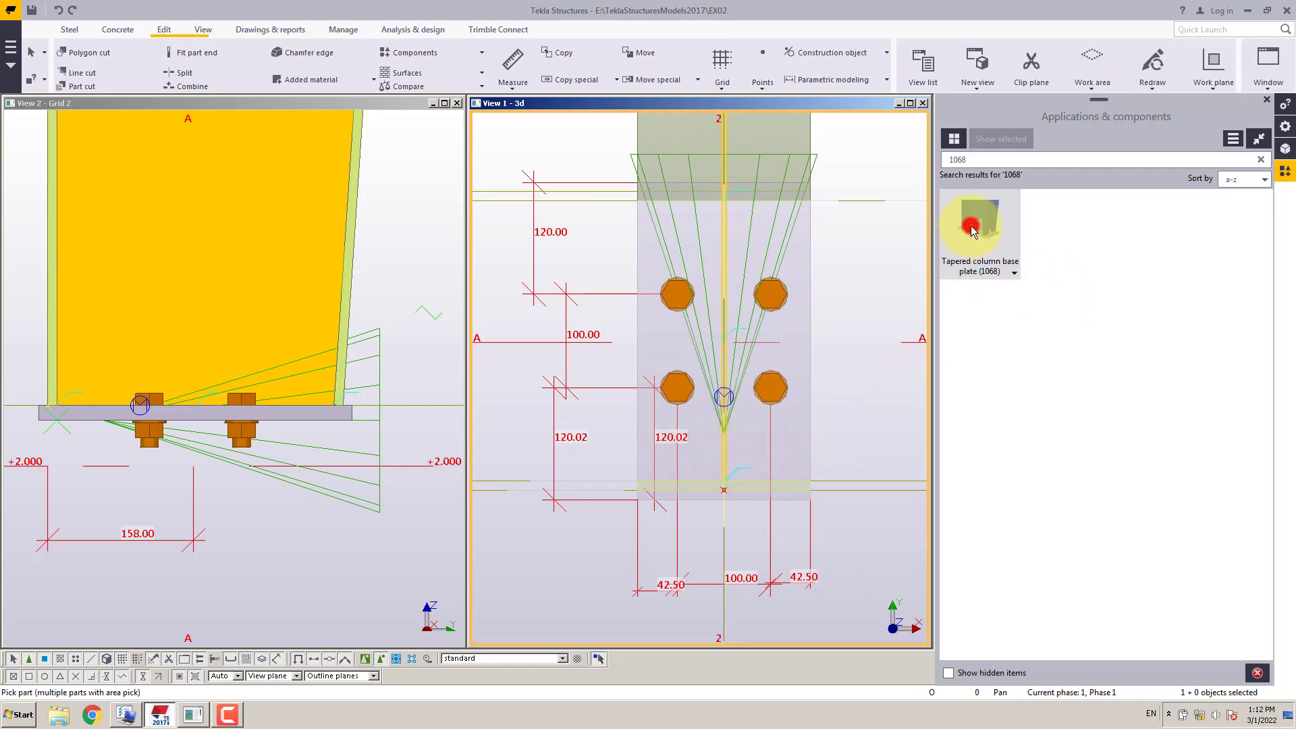
double_click(1004, 261)
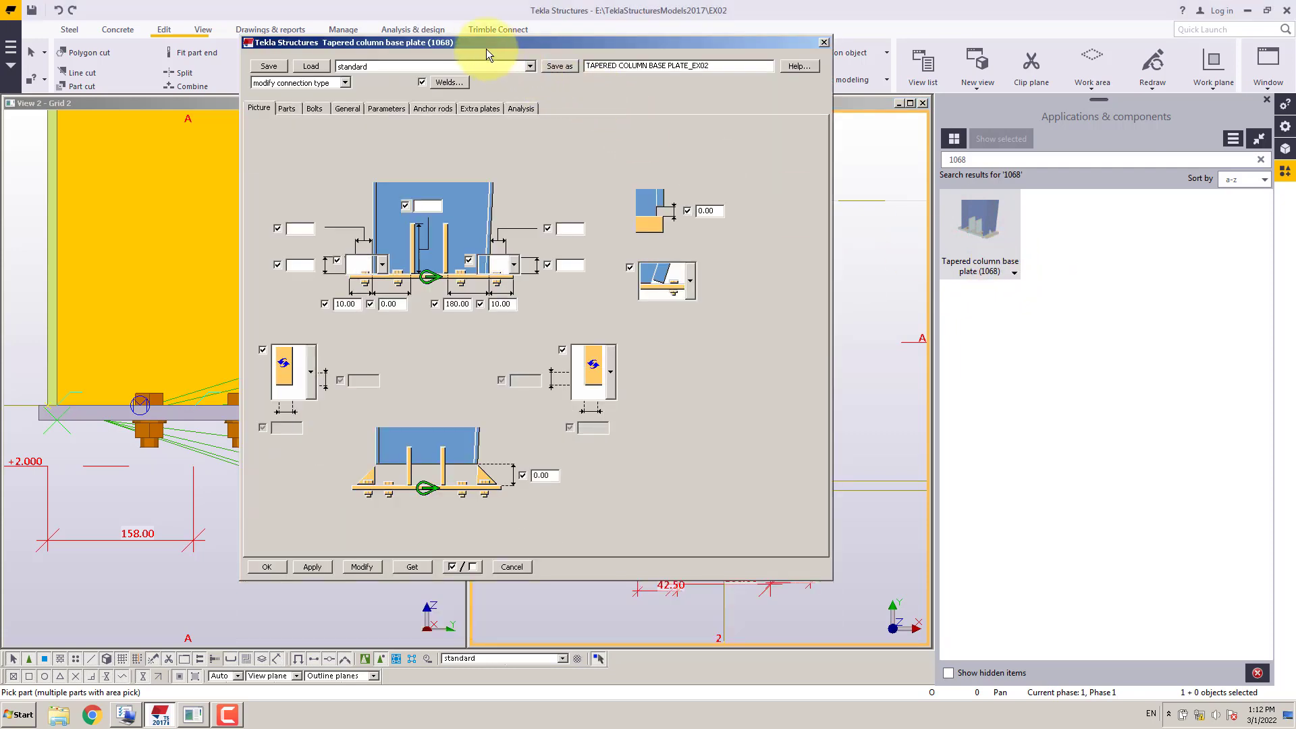
drag(486, 48, 1003, 141)
drag(843, 134, 968, 119)
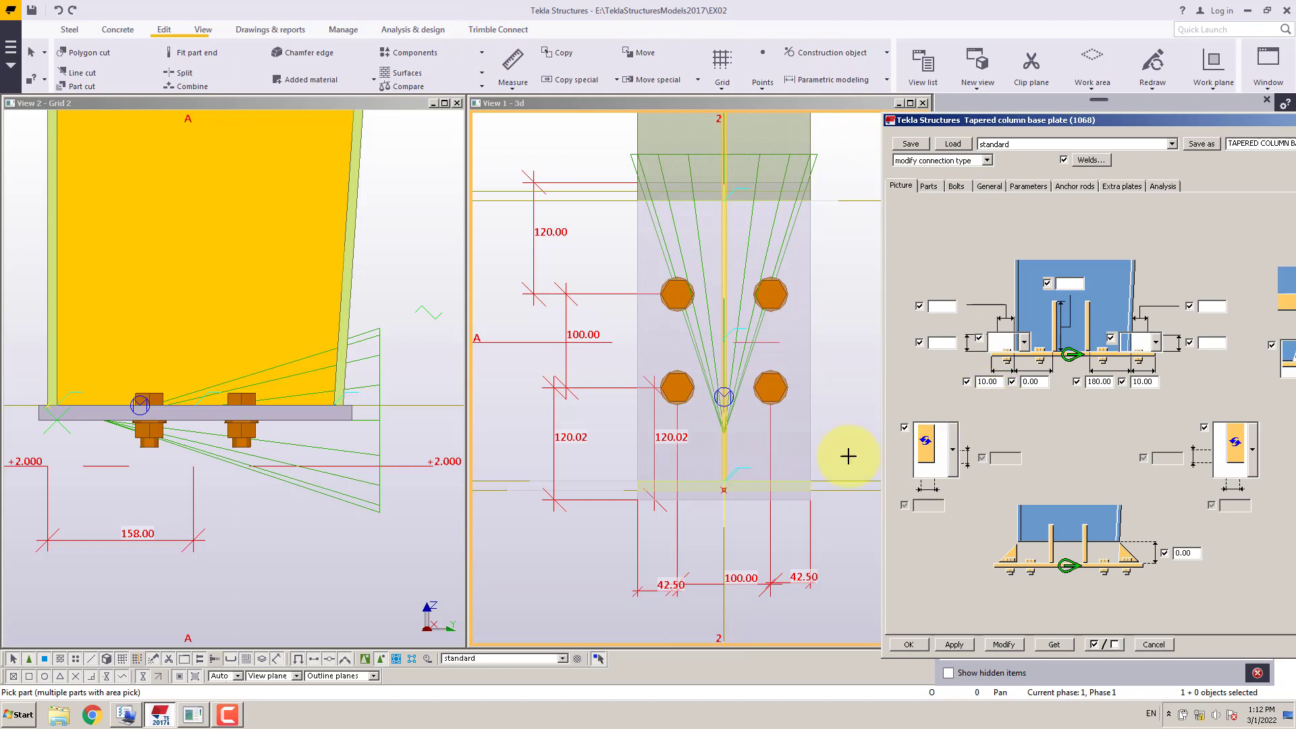
middle_drag(686, 529, 651, 505)
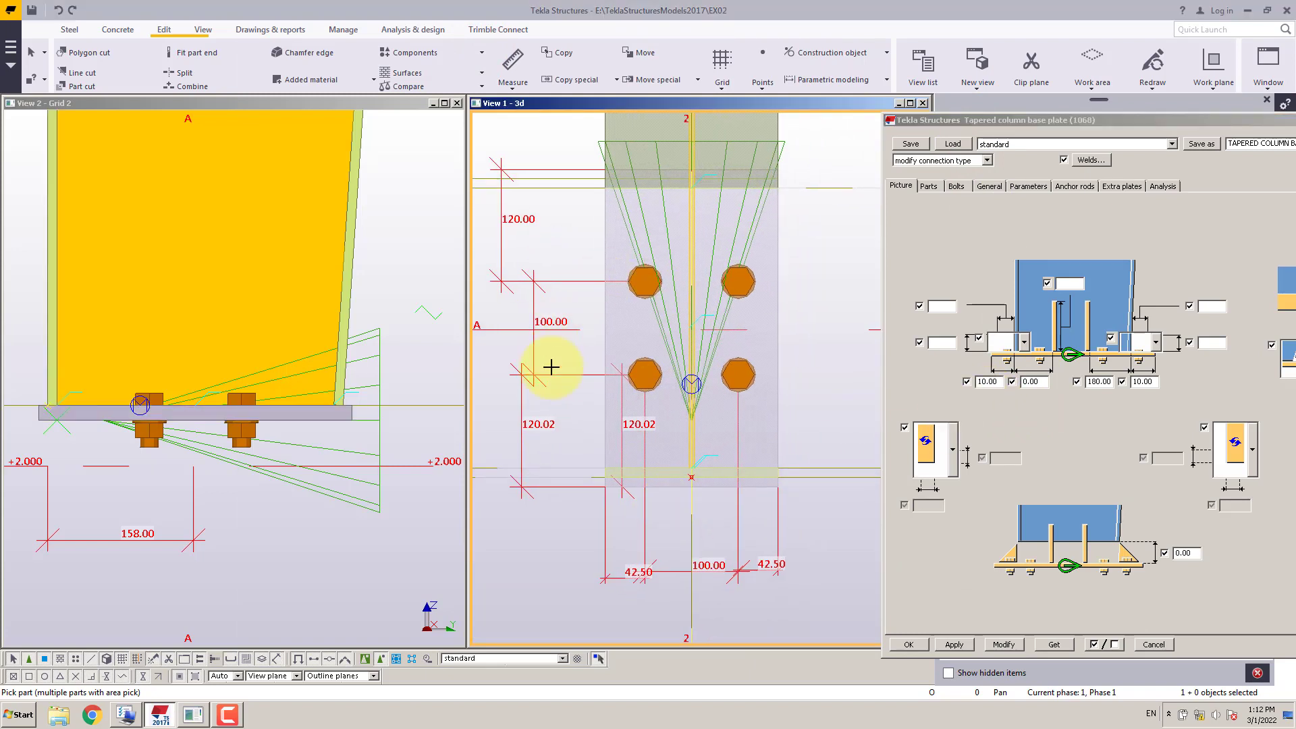
Measure the vertical distance from the base plate's lower left corner to the outer face of the column flange
click(511, 71)
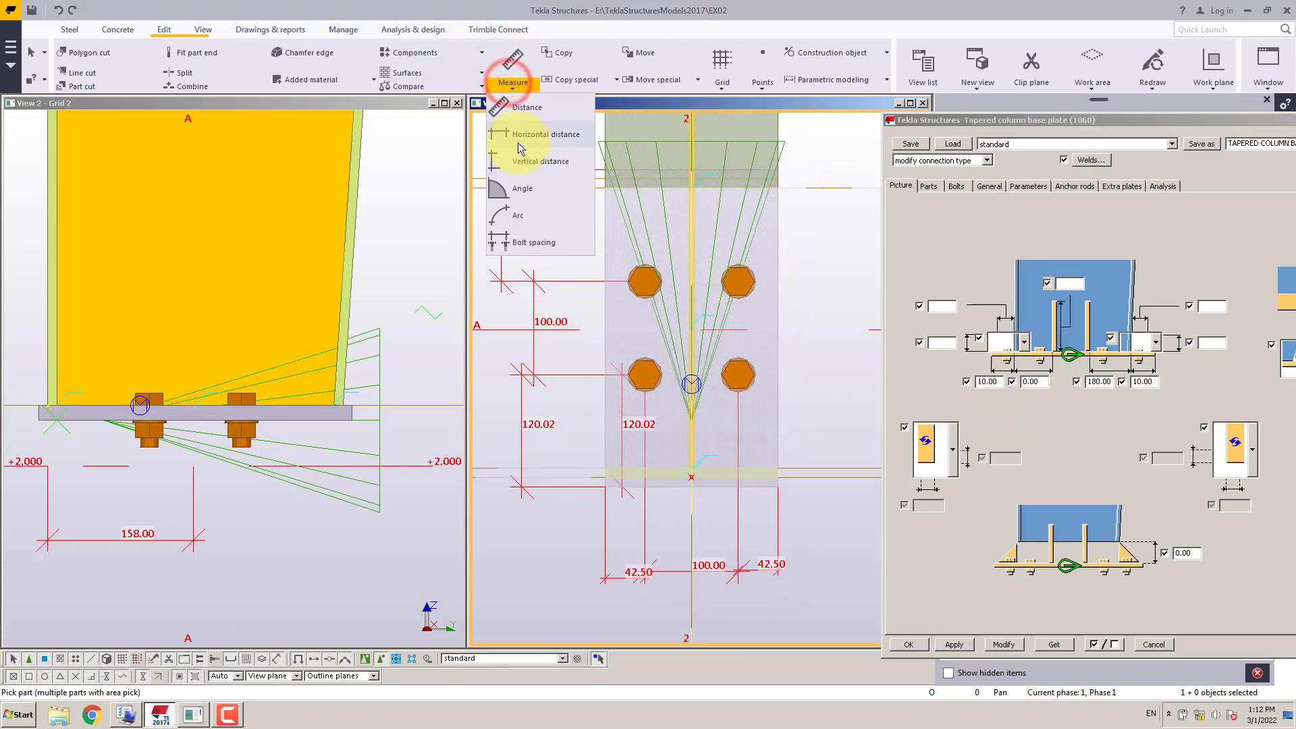
click(520, 161)
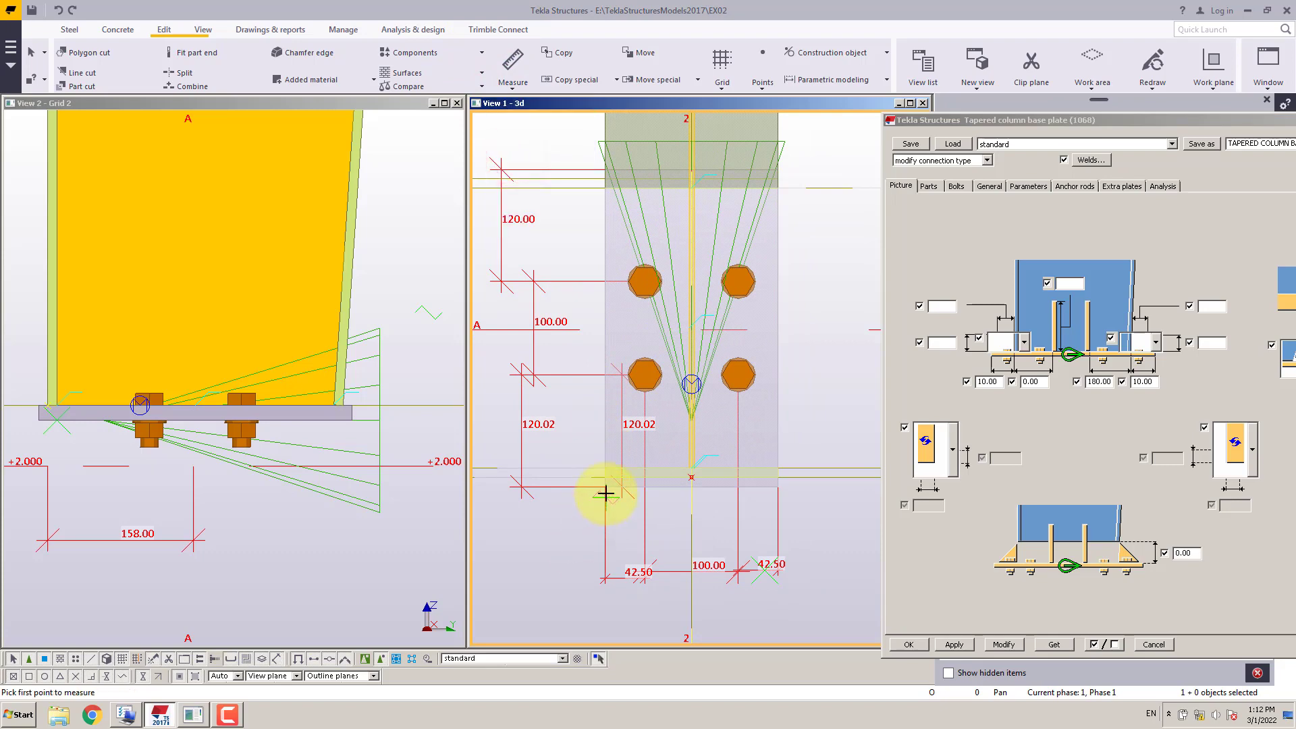
scroll(607, 486, up, 3)
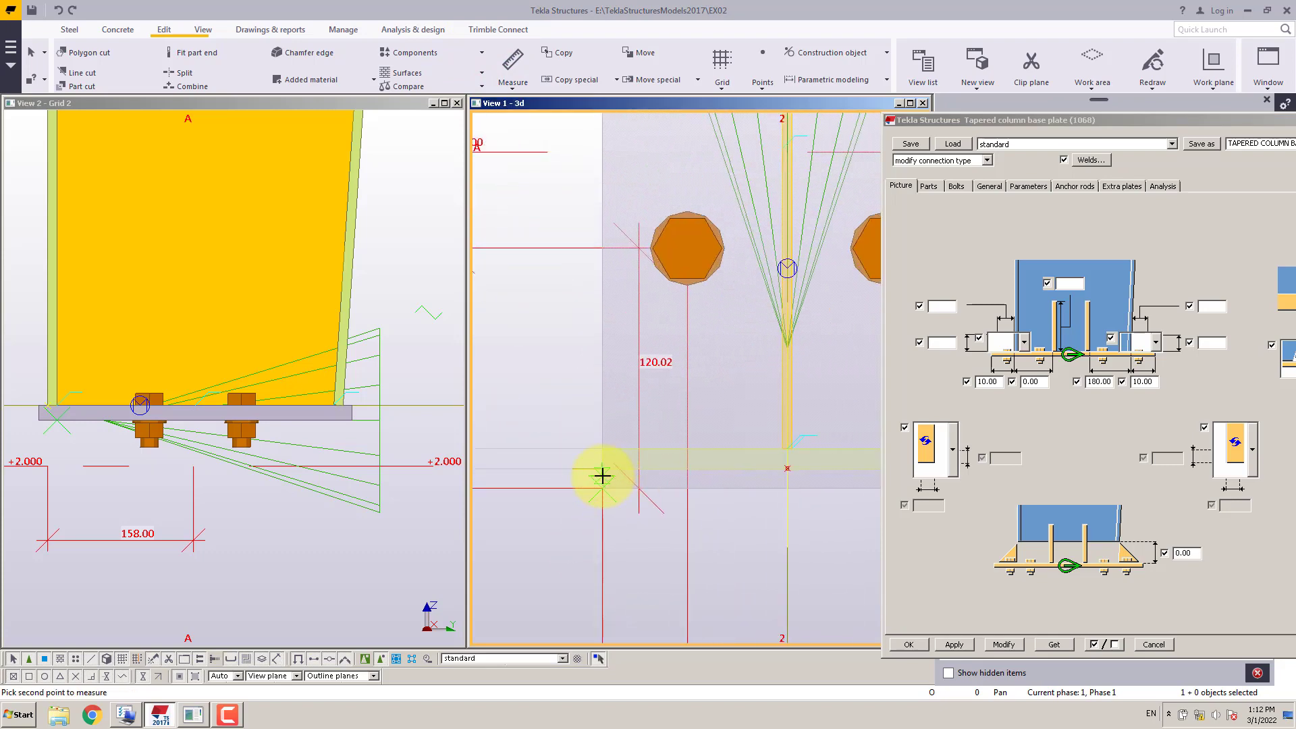
click(603, 477)
scroll(603, 478, down, 2)
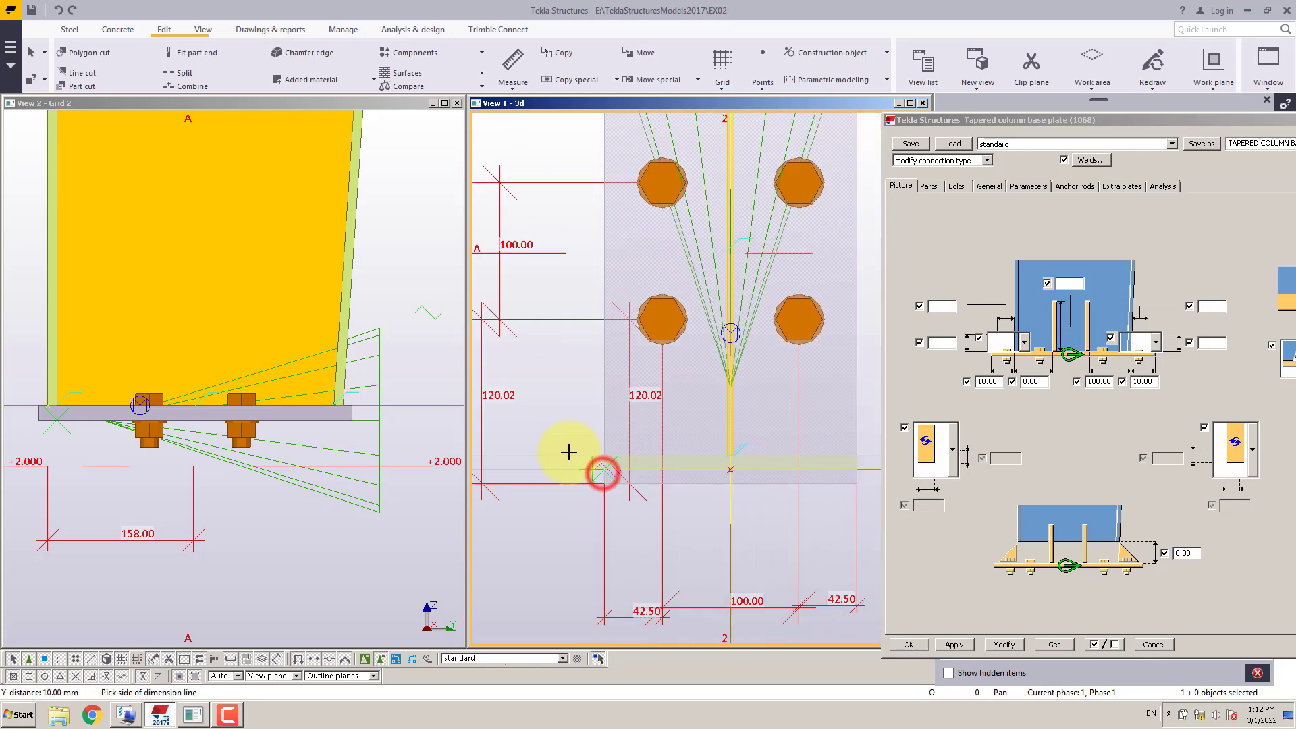
right_click(536, 427)
click(548, 432)
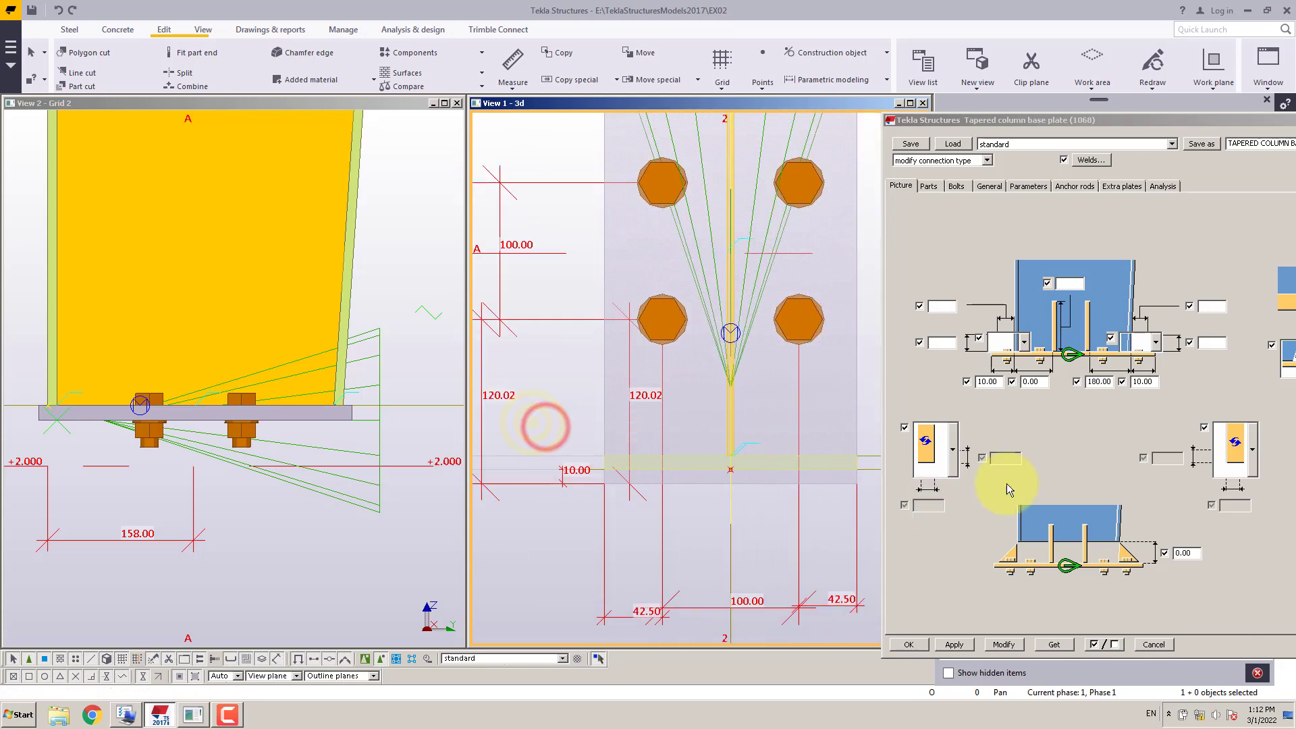
scroll(689, 434, down, 3)
middle_drag(688, 434, 688, 464)
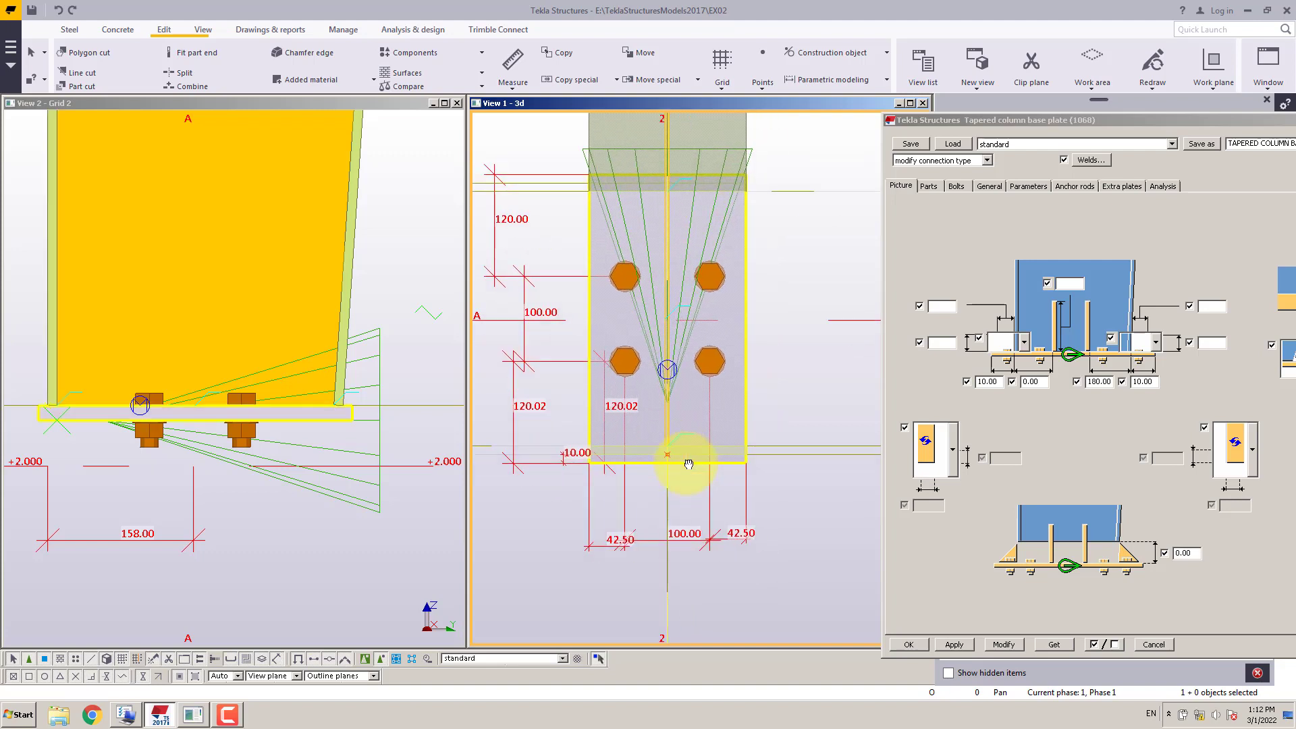
Compare the component's bolt edge distances and spacing settings with the measured dimensions, and close the settings dialog
click(951, 188)
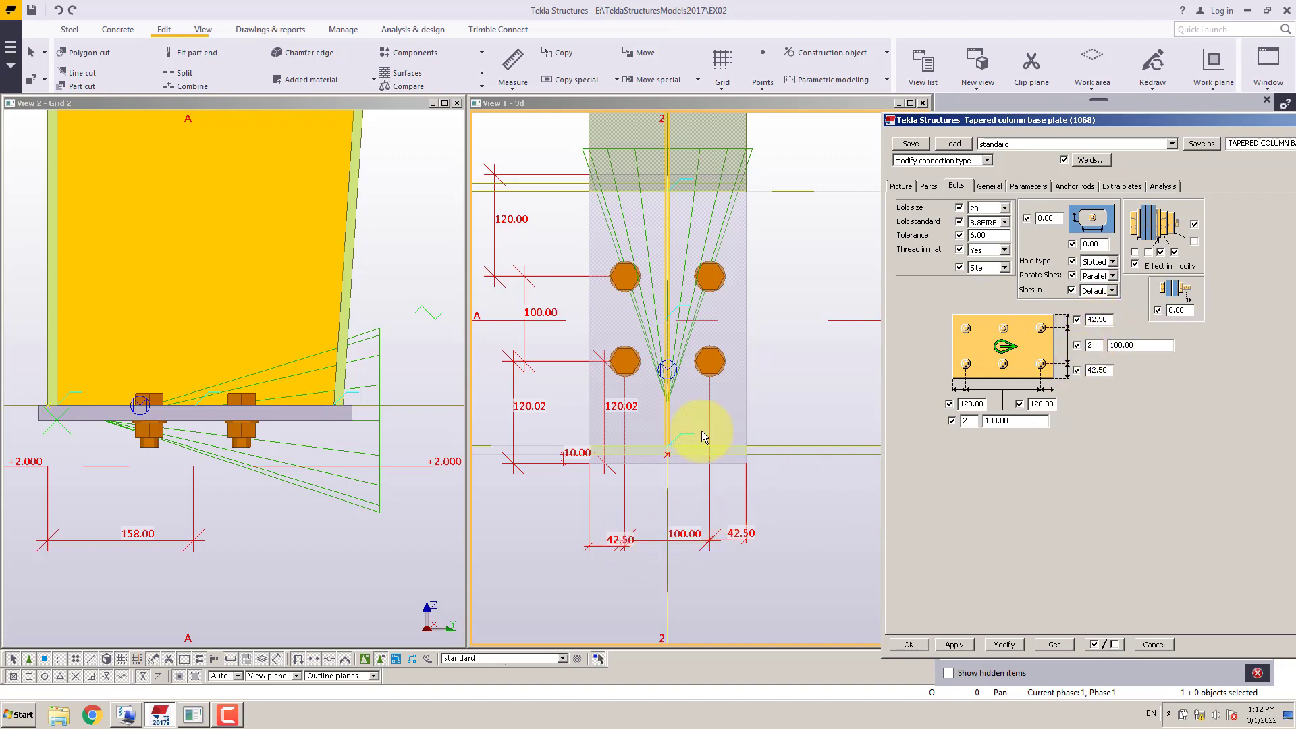
drag(702, 431, 726, 451)
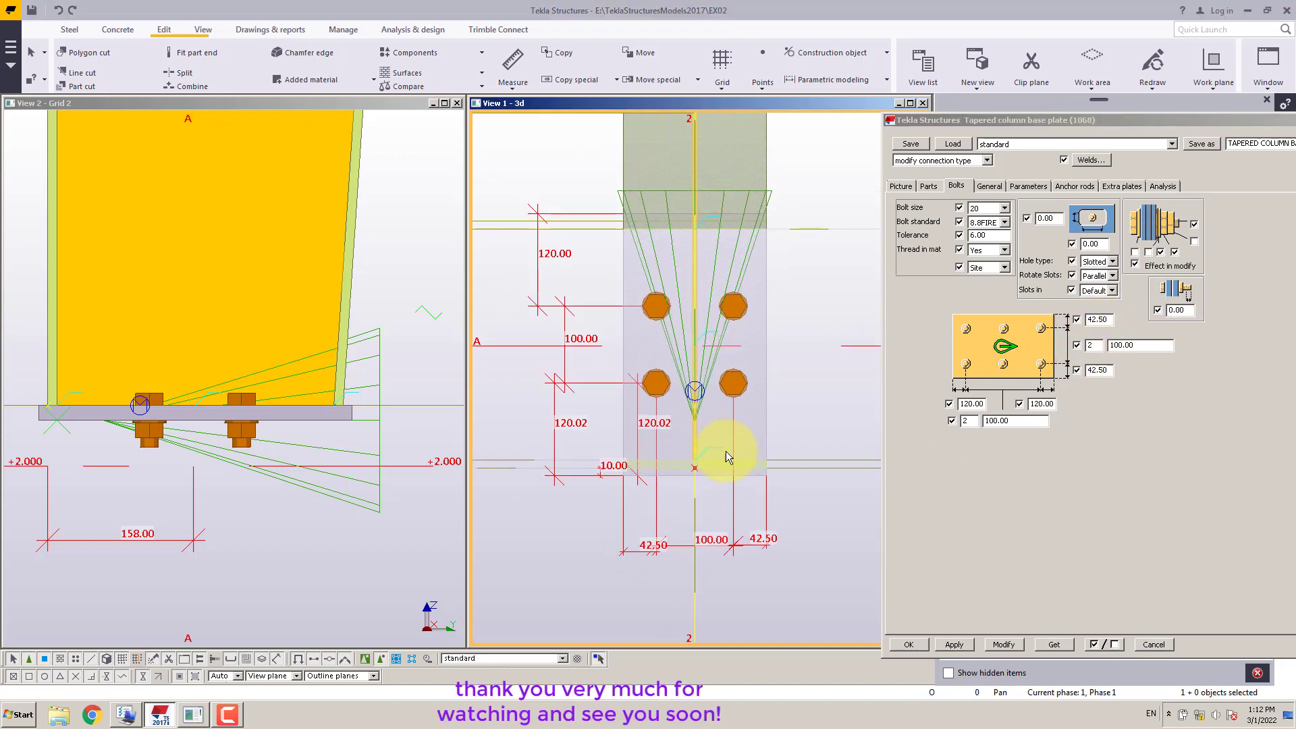
double_click(974, 403)
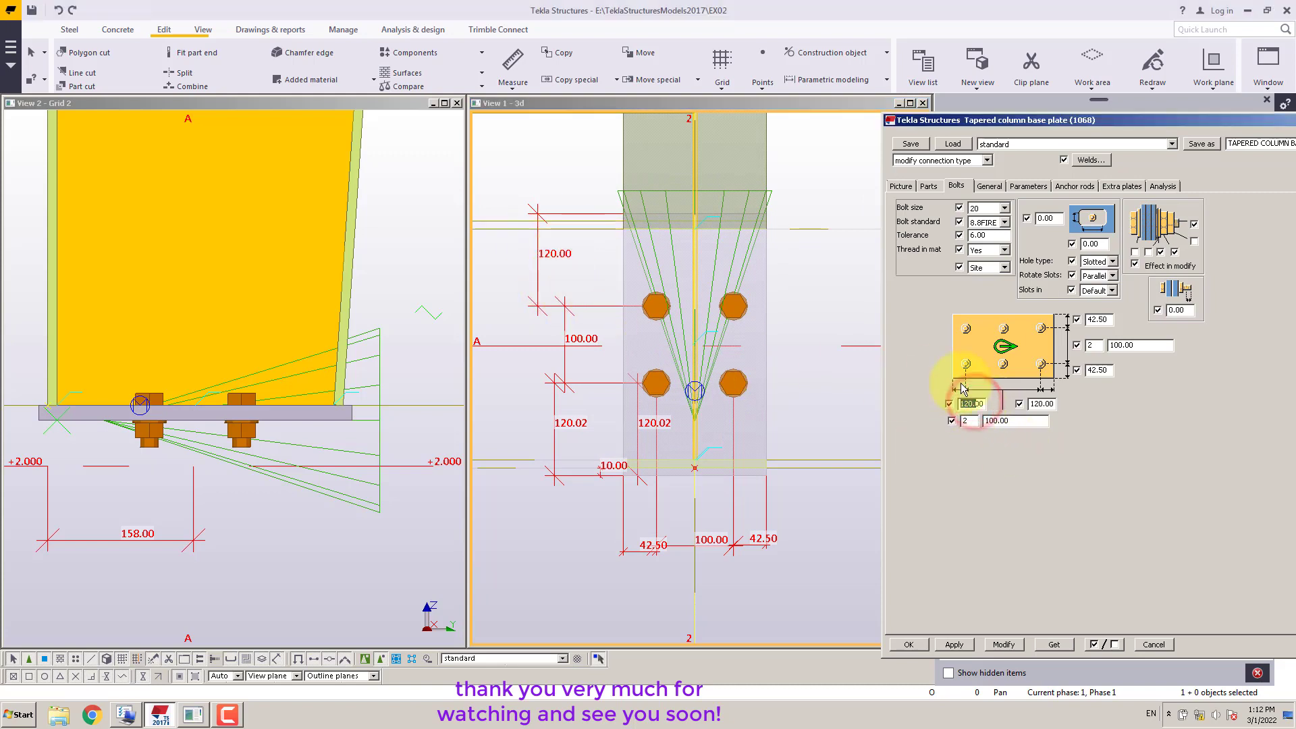
double_click(1000, 421)
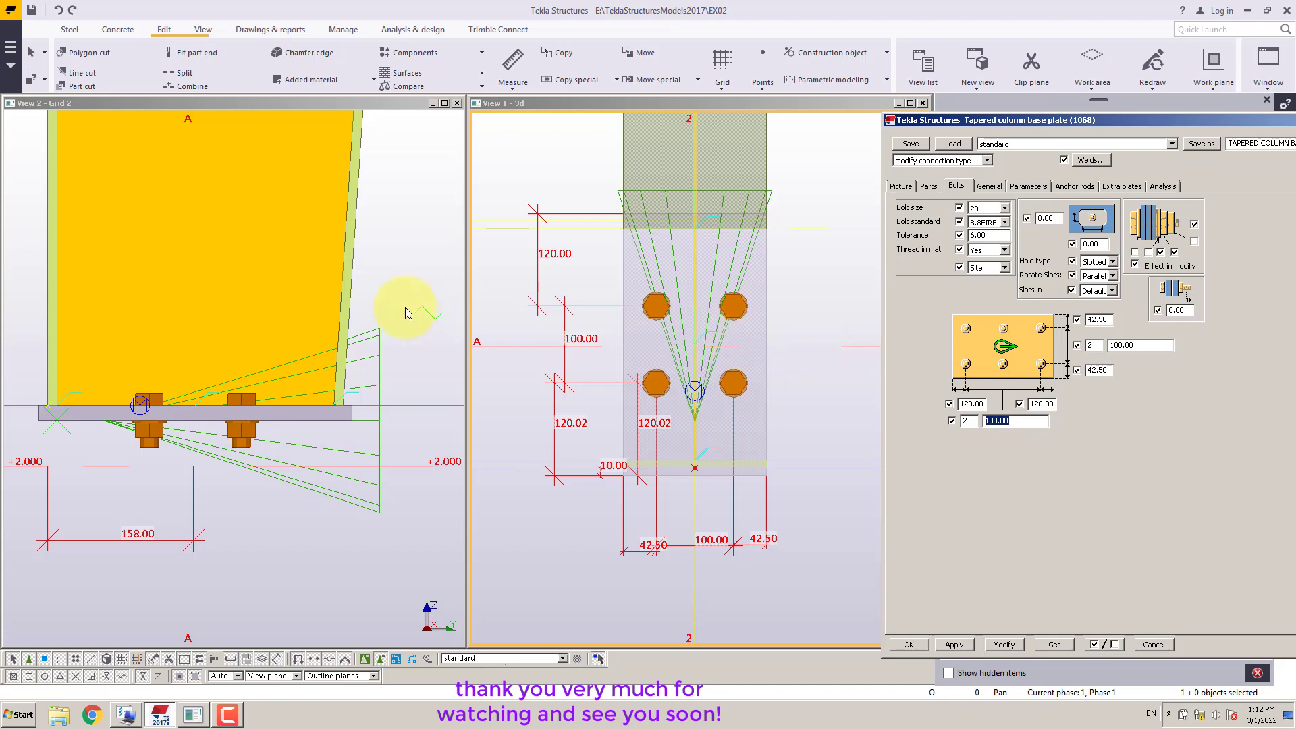
middle_drag(375, 295, 375, 314)
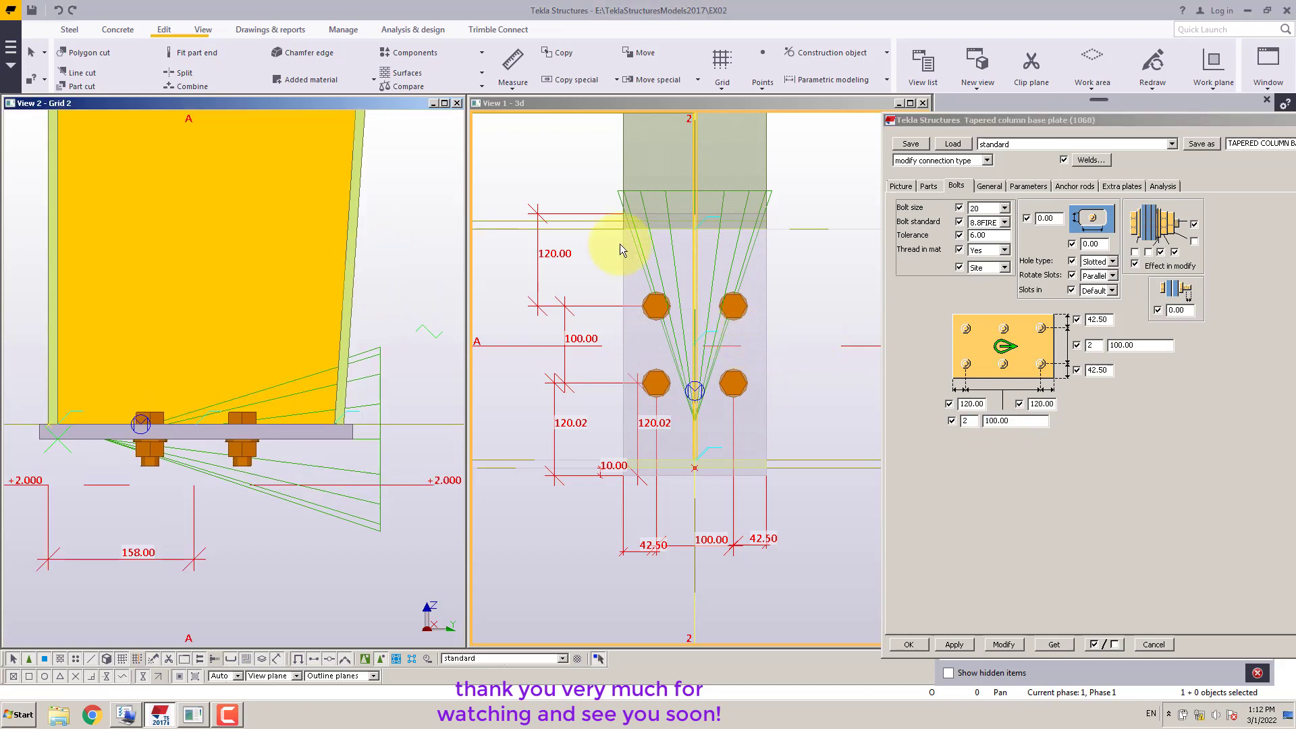
drag(1160, 121, 908, 97)
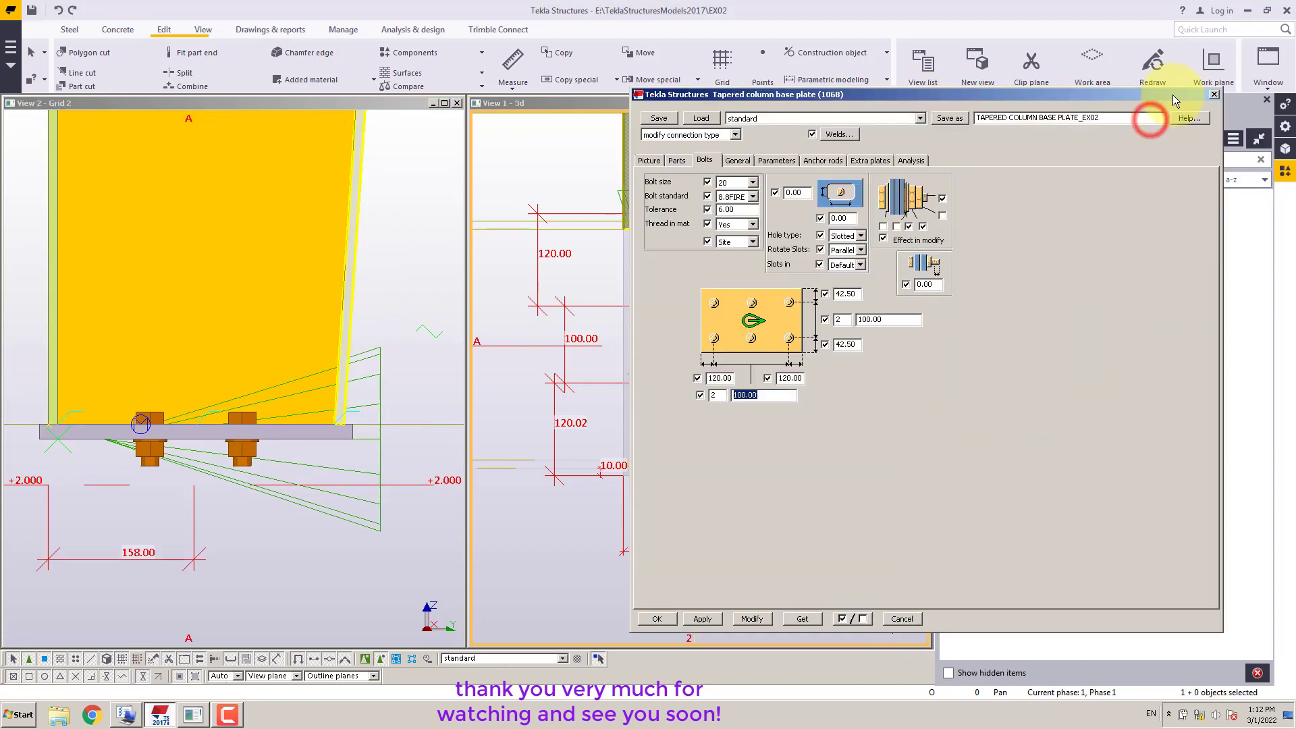
click(1213, 94)
Examine the finished base plate and bolts in 3D from both sides of the tapered column in the Grid 2 view
mouse_move(414, 209)
ctrl+middle_down()
mouse_move(136, 281)
mouse_move(214, 324)
mouse_move(265, 292)
mouse_move(286, 300)
ctrl+middle_up()
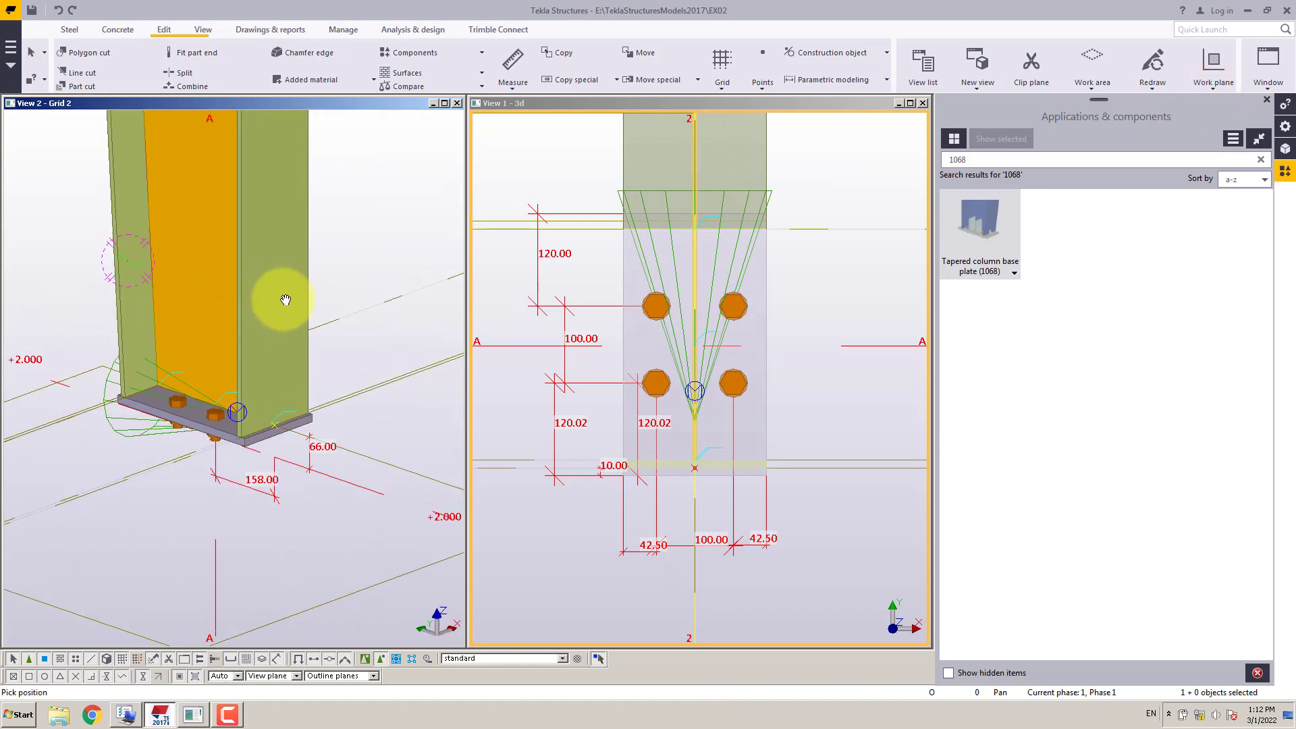
right_click(323, 255)
click(358, 264)
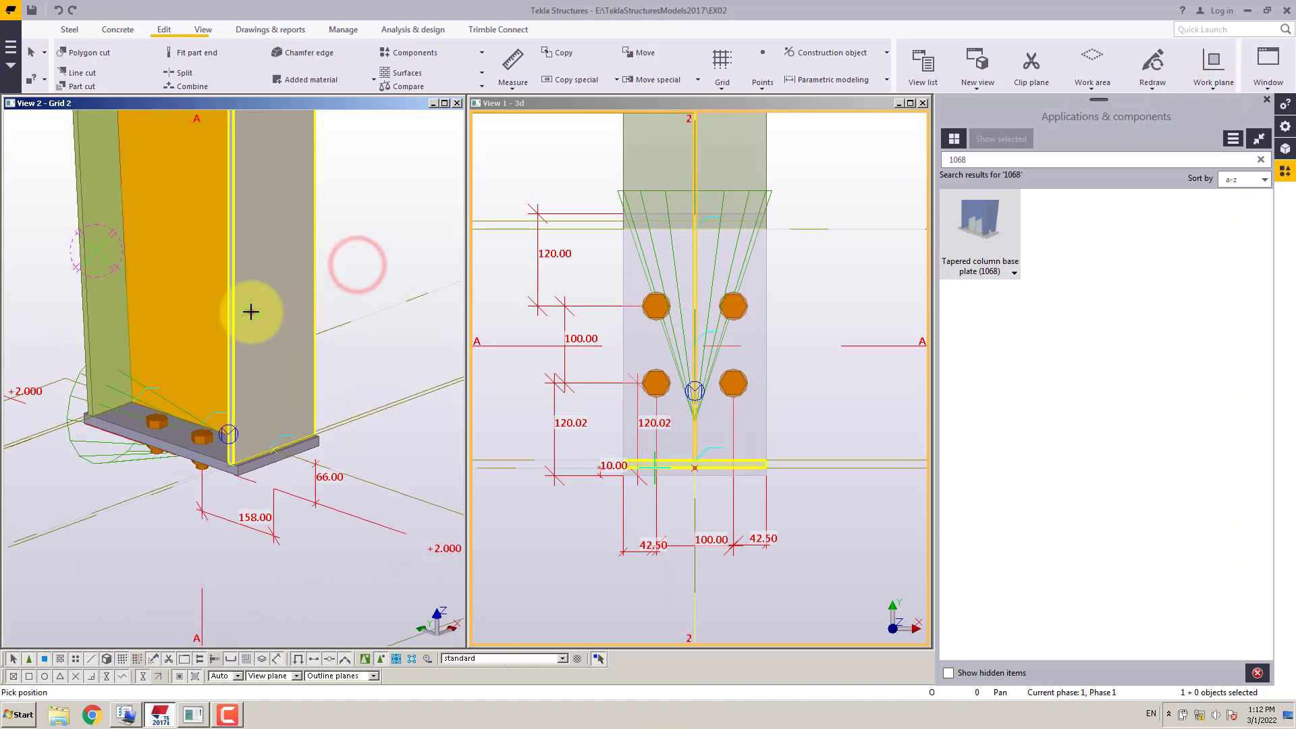
click(250, 311)
ctrl+middle_drag(240, 376, 384, 344)
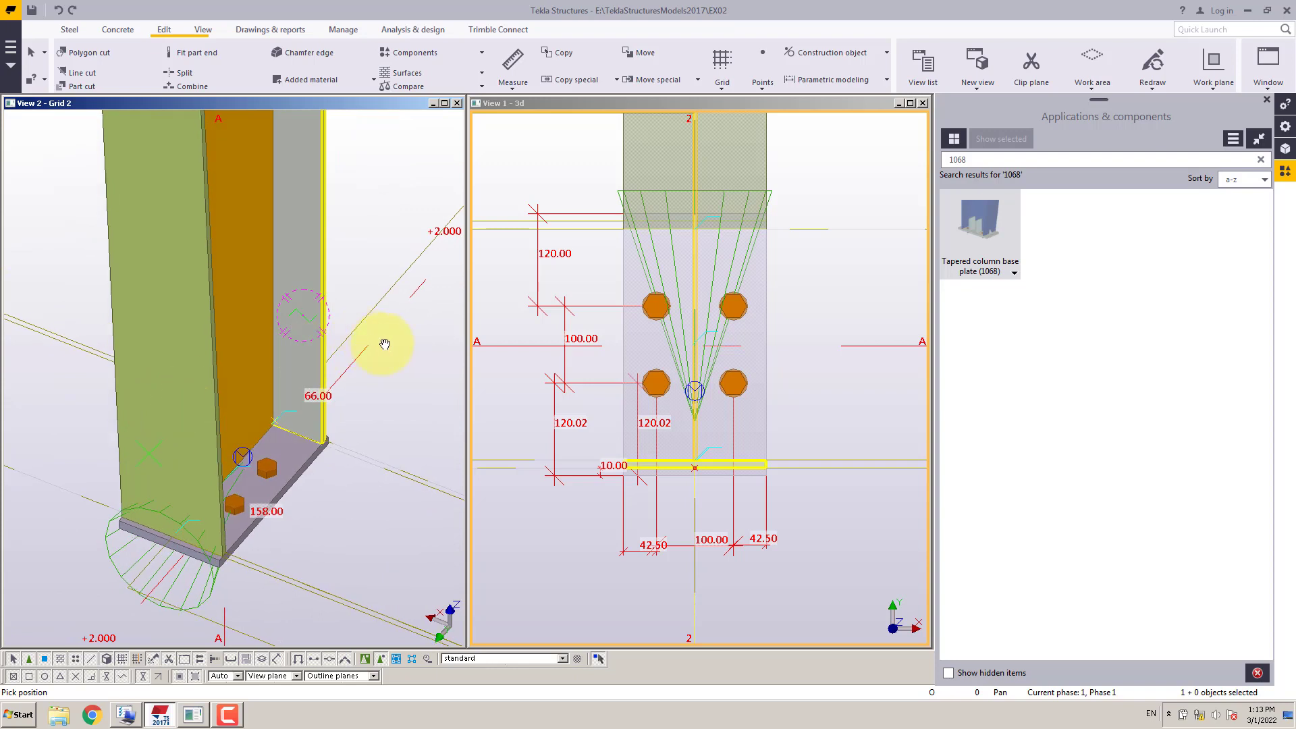
right_click(385, 344)
click(405, 353)
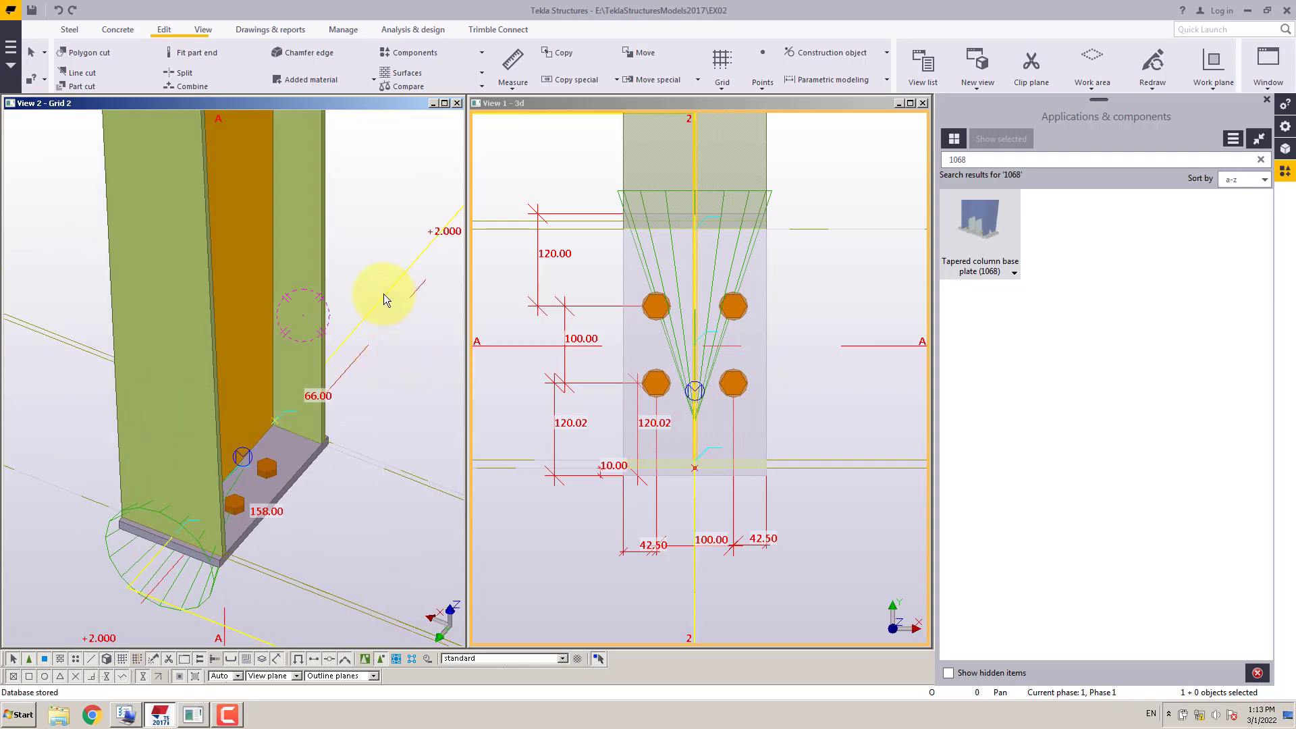